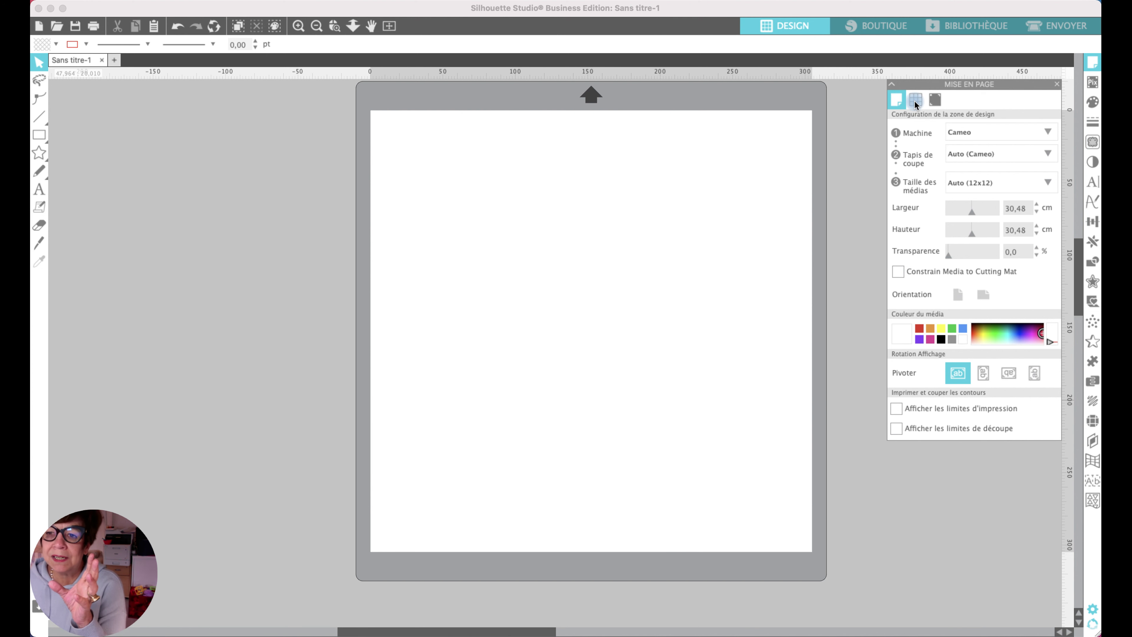
- View the page setup's grid options, and switch the interface to the Standard Edition view
click(915, 99)
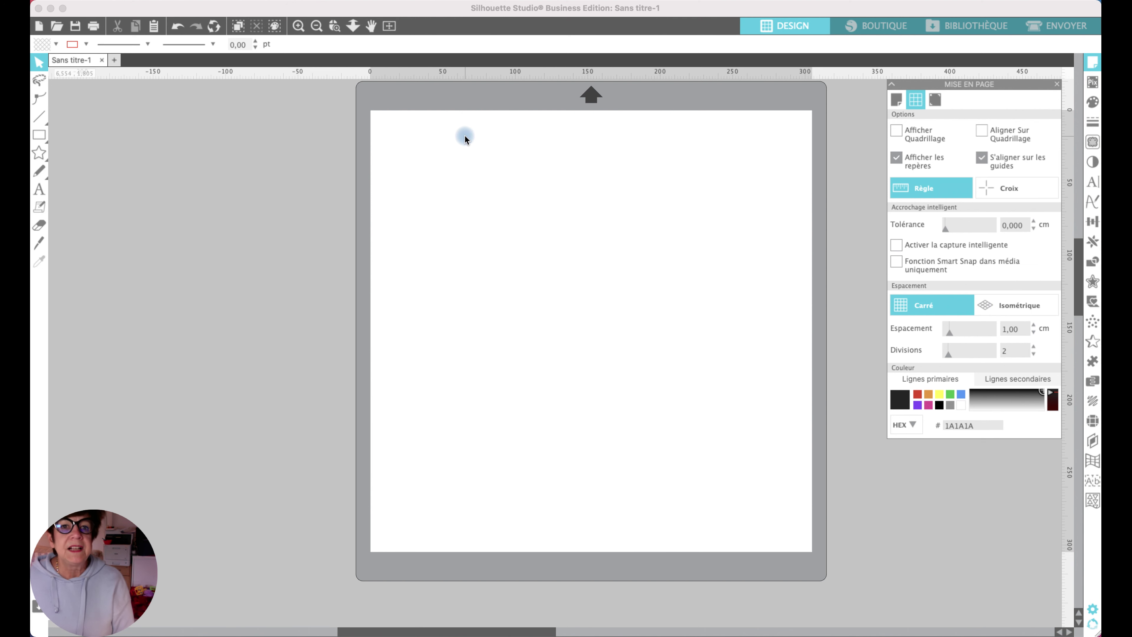
click(303, 0)
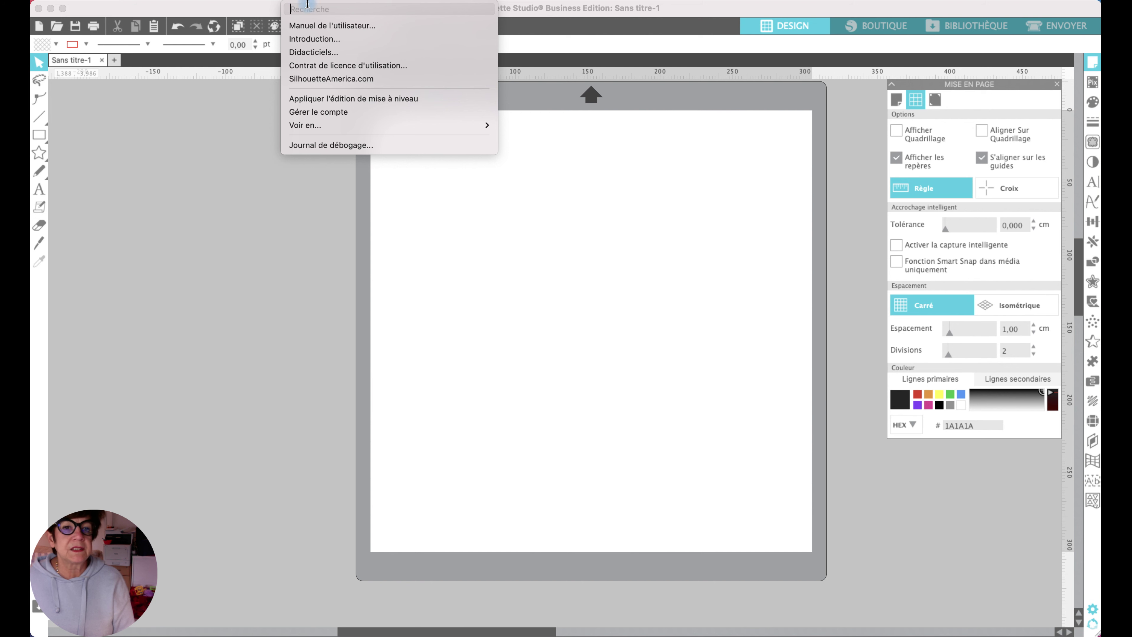
mouse_move(318, 130)
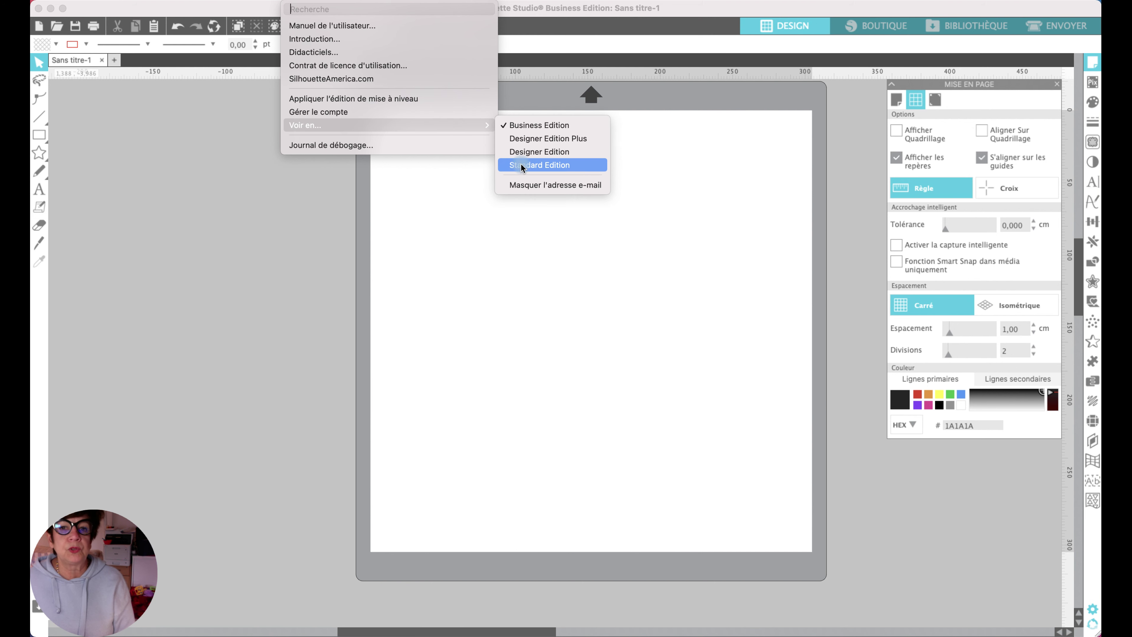
click(545, 166)
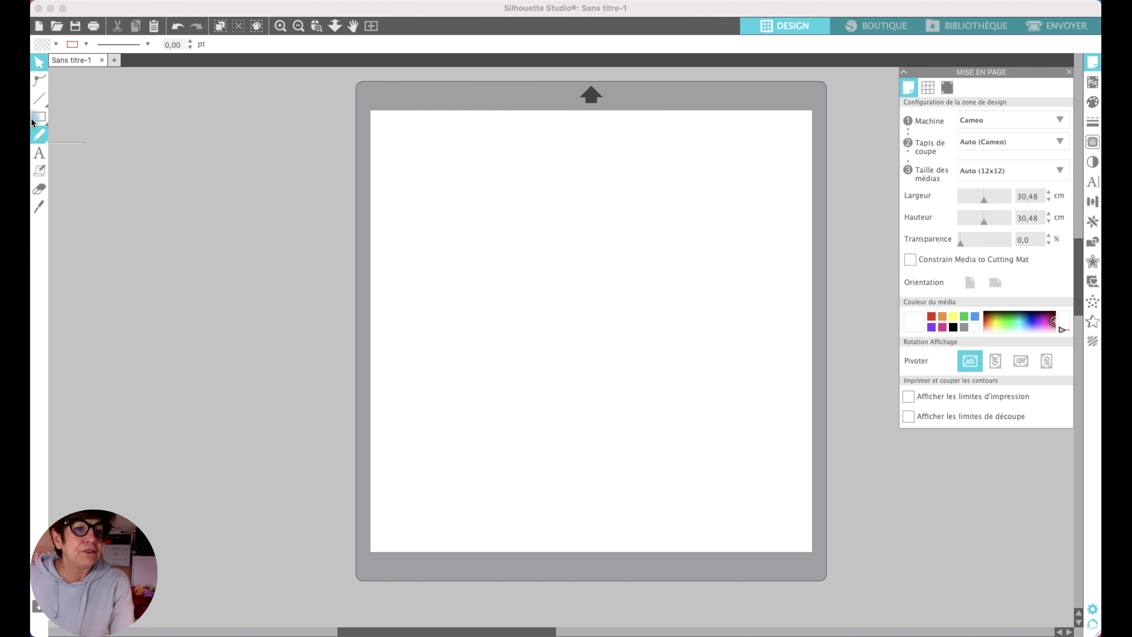
- Draw a rectangle about 13.4 × 10.8 cm in the upper middle of the page
click(41, 117)
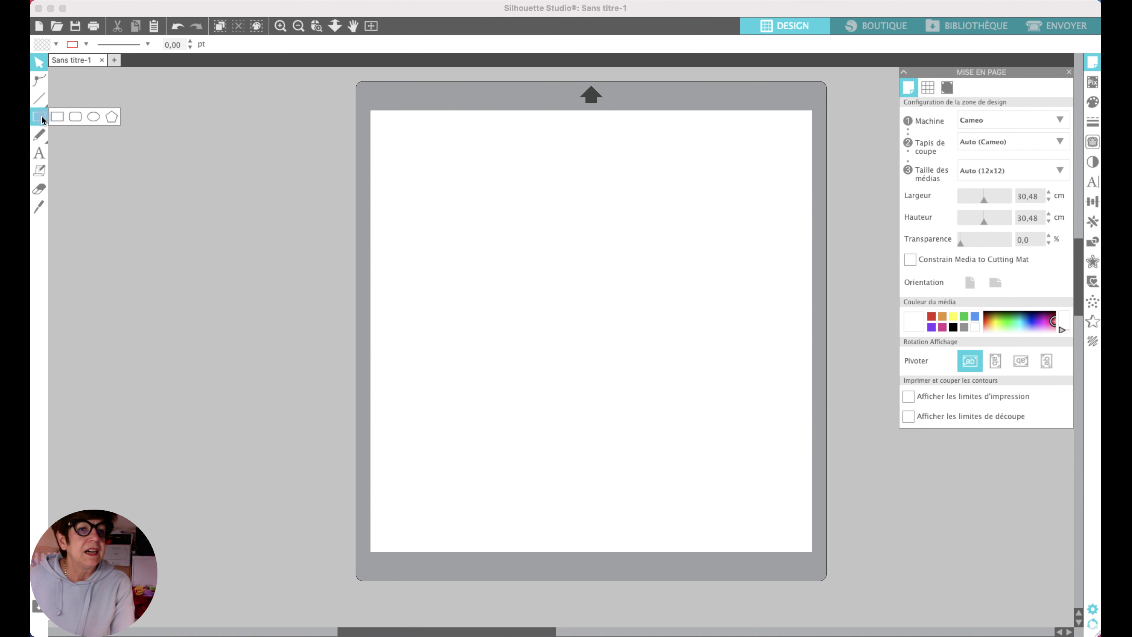
click(54, 118)
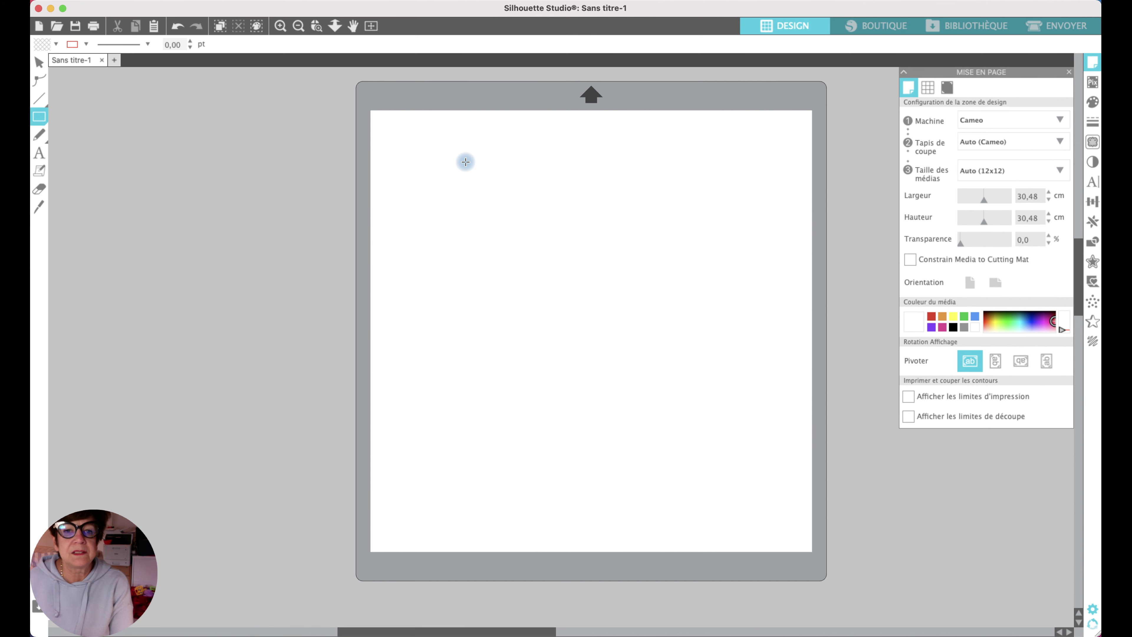
drag(454, 163, 648, 319)
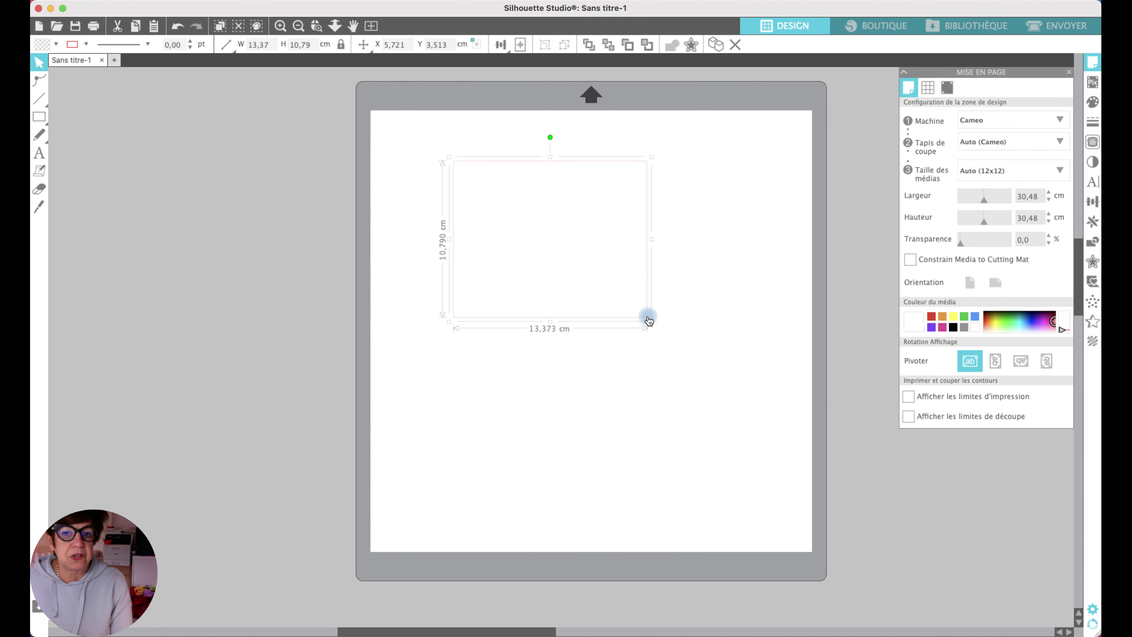
- Increase the selected rectangle's line thickness to 1.50 pt and delete the rectangle
click(174, 45)
click(190, 44)
click(191, 44)
click(191, 44)
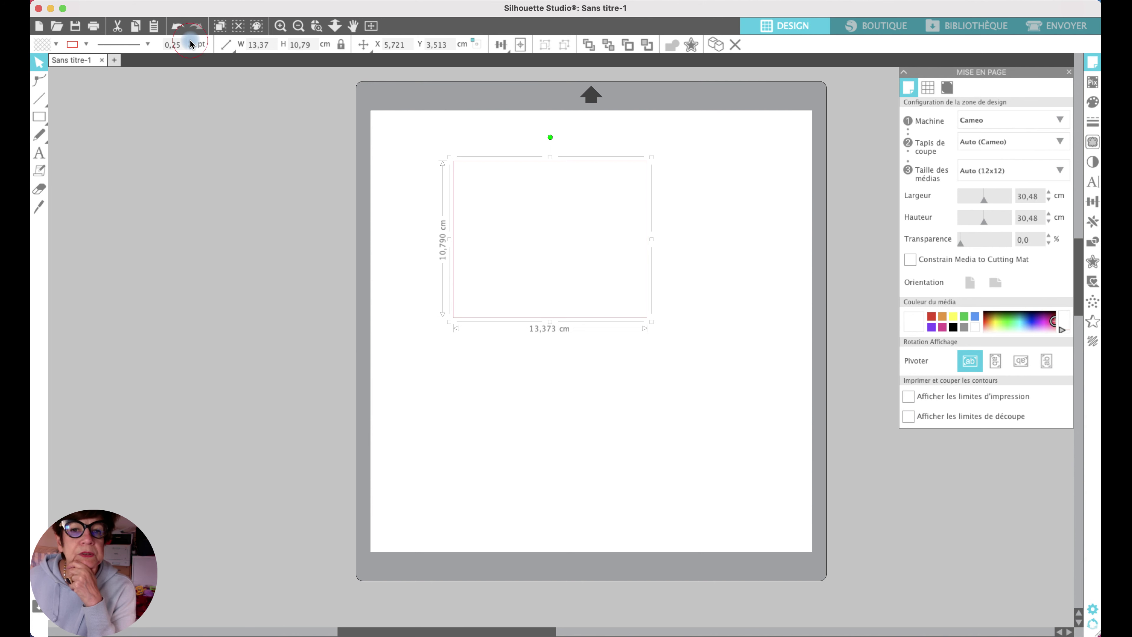
click(190, 44)
click(190, 44)
click(190, 44)
click(190, 44)
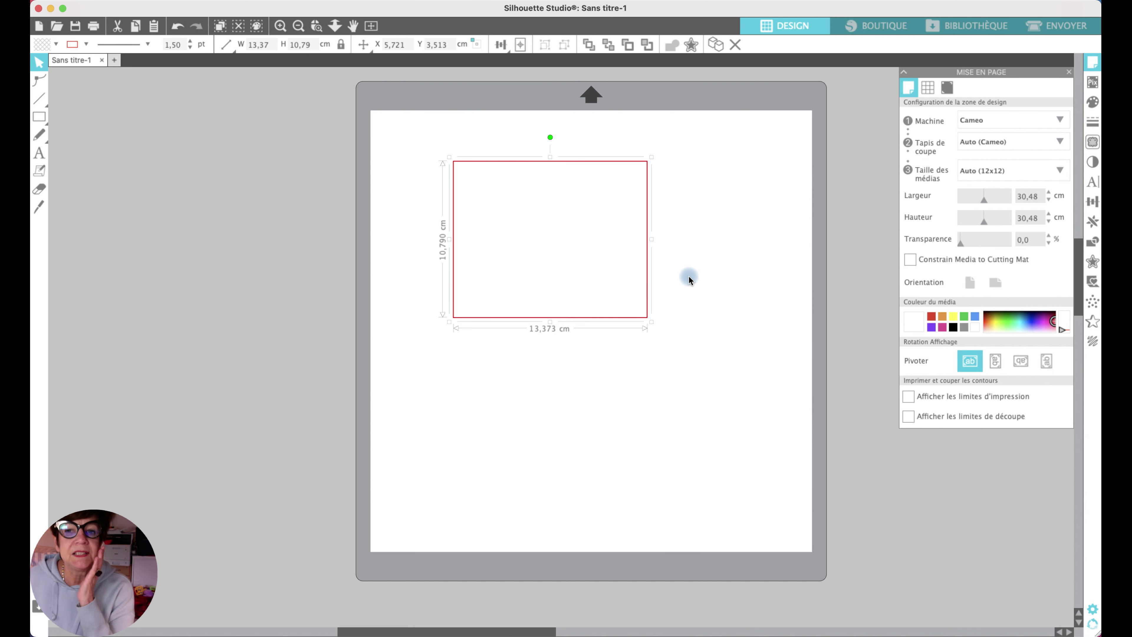
key(Delete)
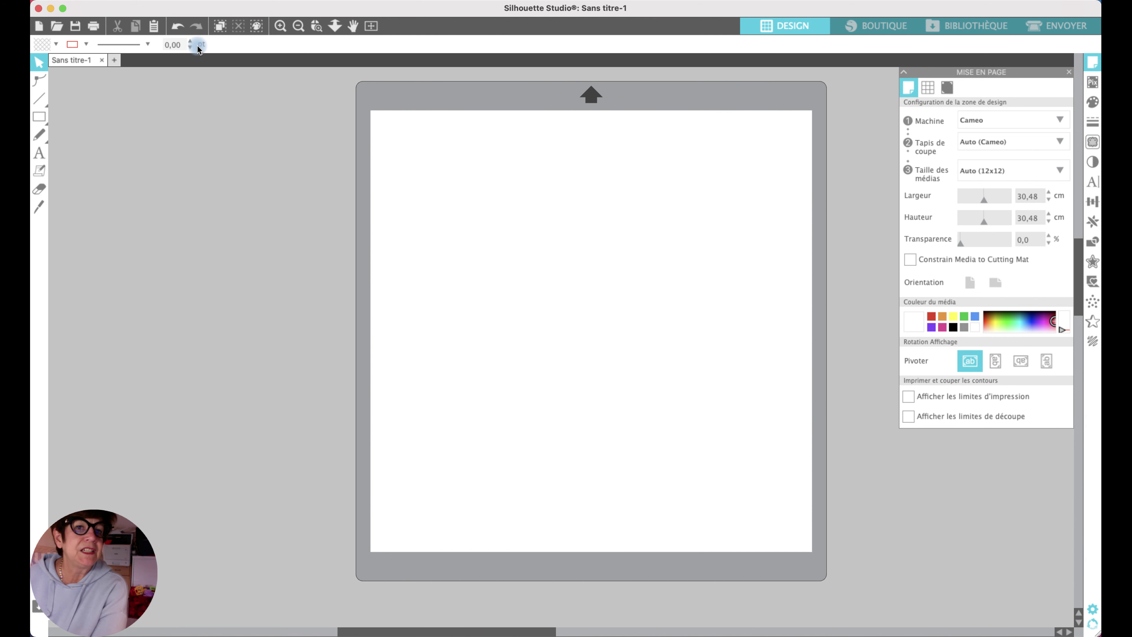
- Set the default line thickness to 1.00 pt while no object is selected
click(191, 43)
click(191, 44)
click(190, 44)
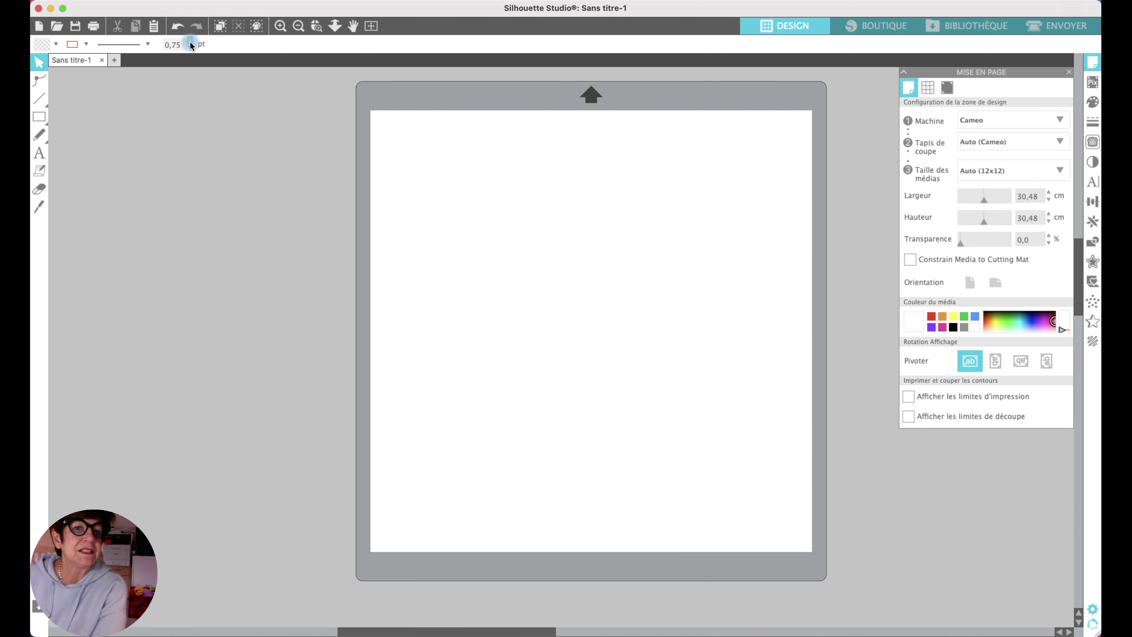
click(190, 43)
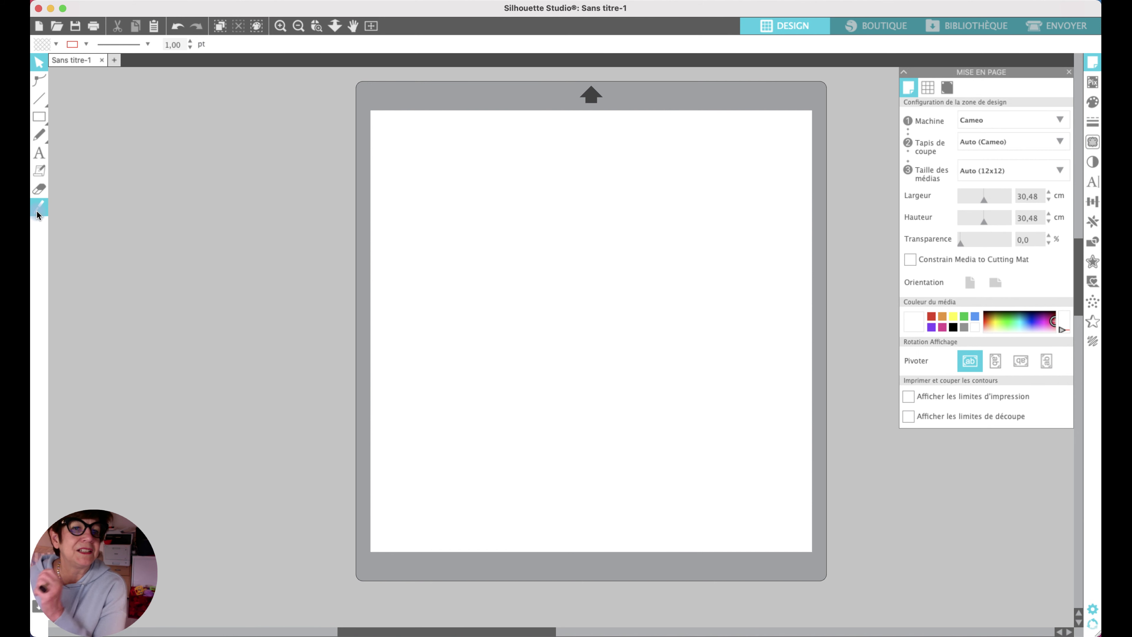
- Draw a trial rectangle about 20 × 12.4 cm on the page and delete it
click(44, 115)
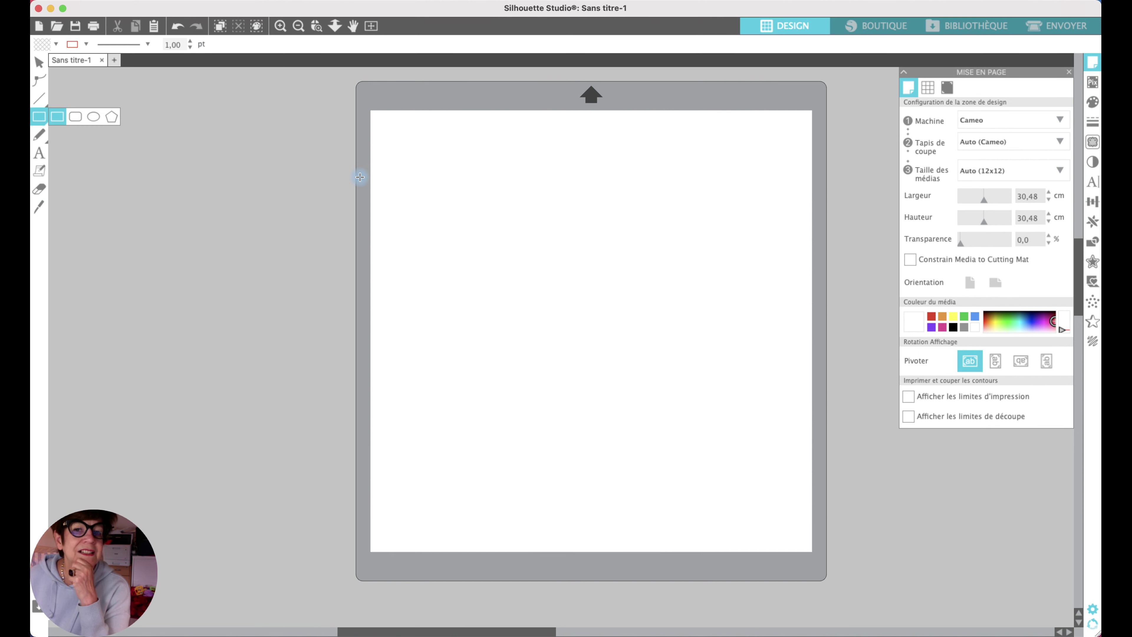
drag(411, 189, 702, 370)
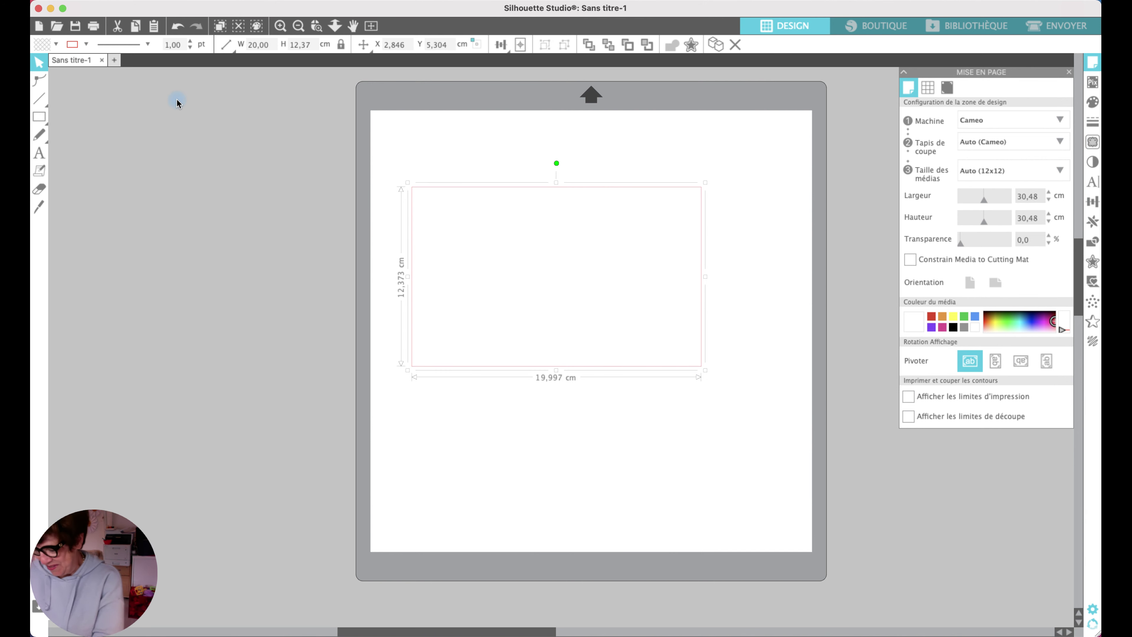
key(Delete)
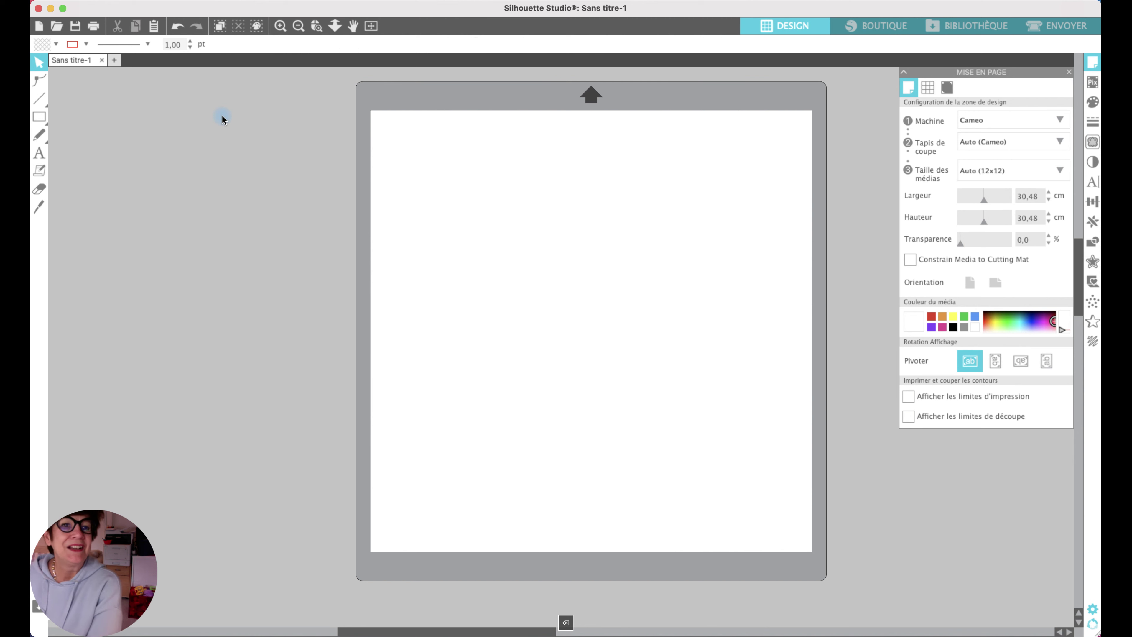
- Set the default line thickness to 1.25 pt and draw a rectangle about 15.5 × 10.5 cm on the page's upper half
click(189, 42)
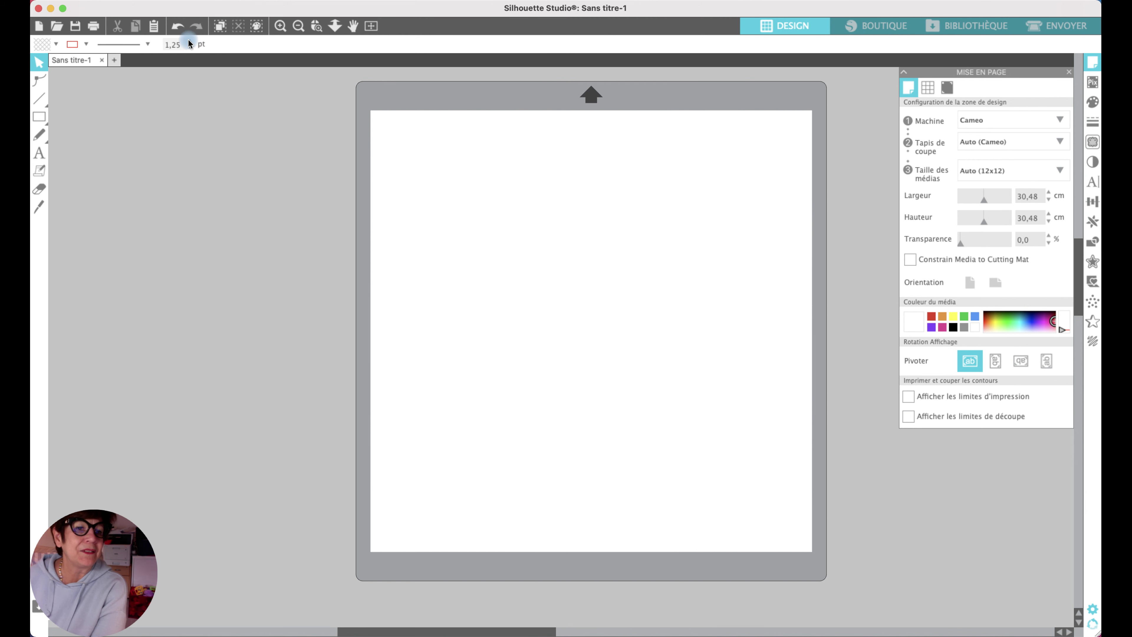
click(39, 117)
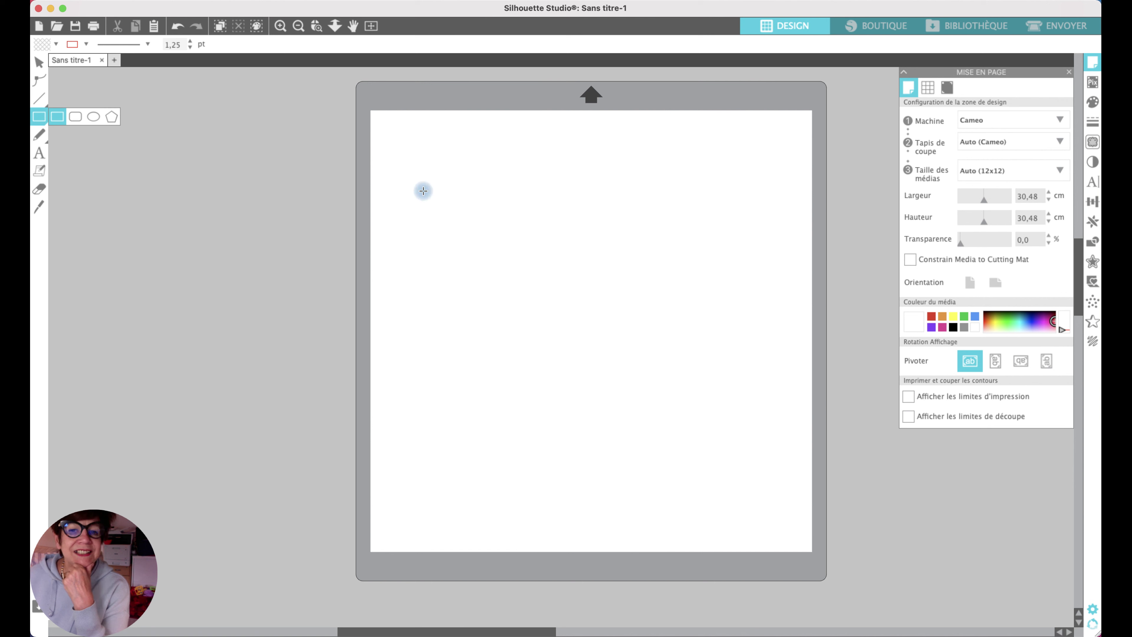
drag(428, 187, 651, 342)
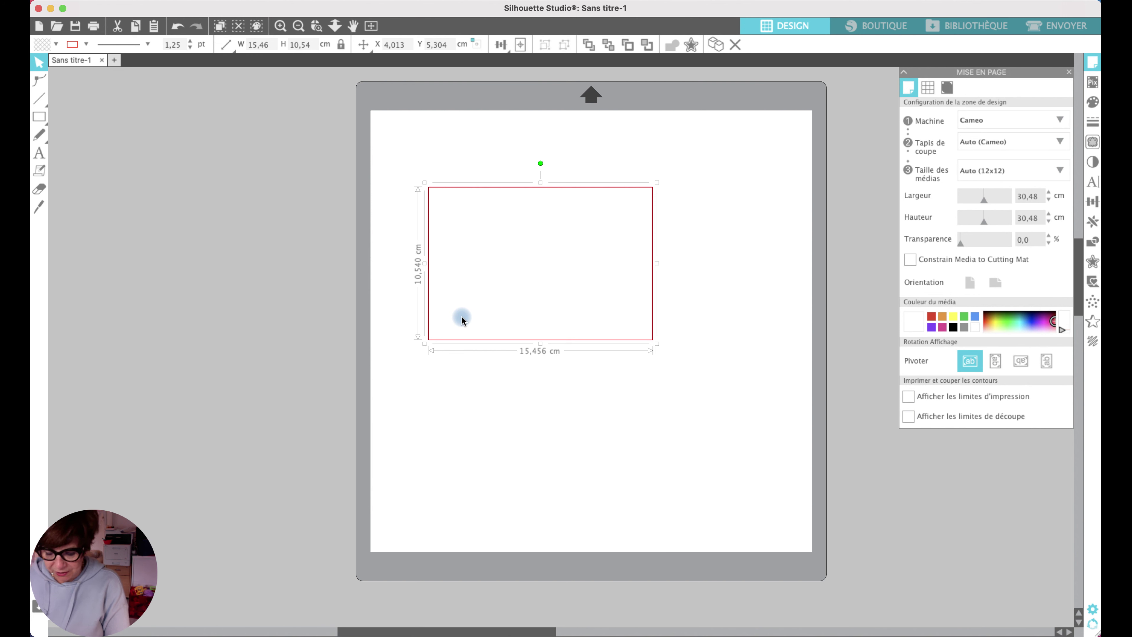
- Draw a second, smaller rectangle about 8.1 × 6.7 cm in the lower right area of the page
click(650, 397)
key(r)
click(649, 396)
drag(649, 396, 766, 493)
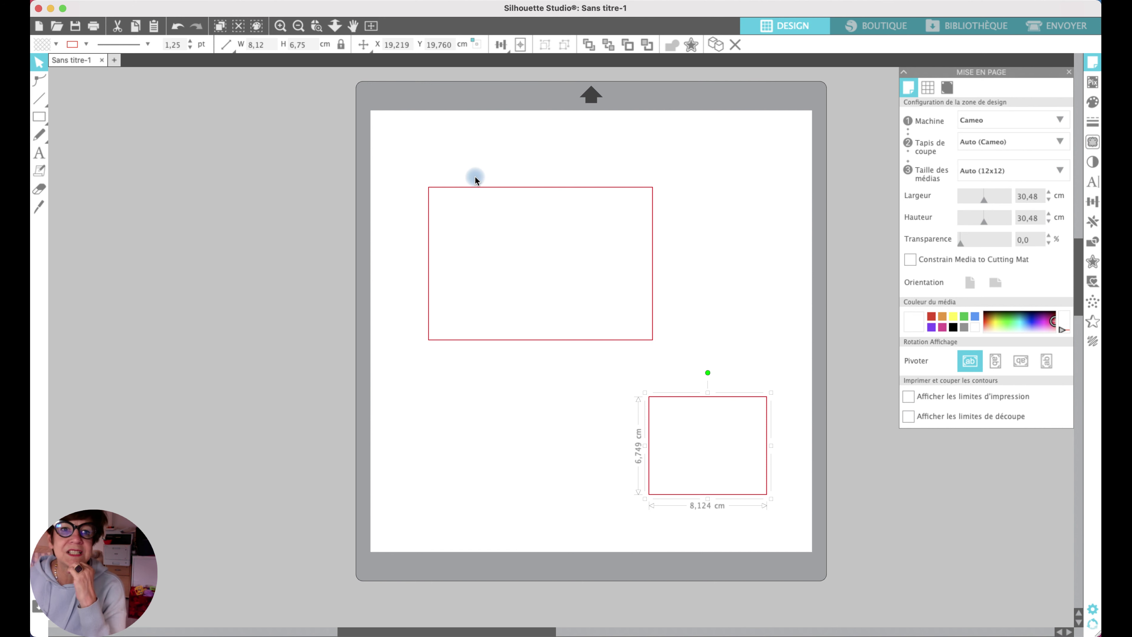
- Open the French user manual PDF and browse through it to its final pages
click(304, 2)
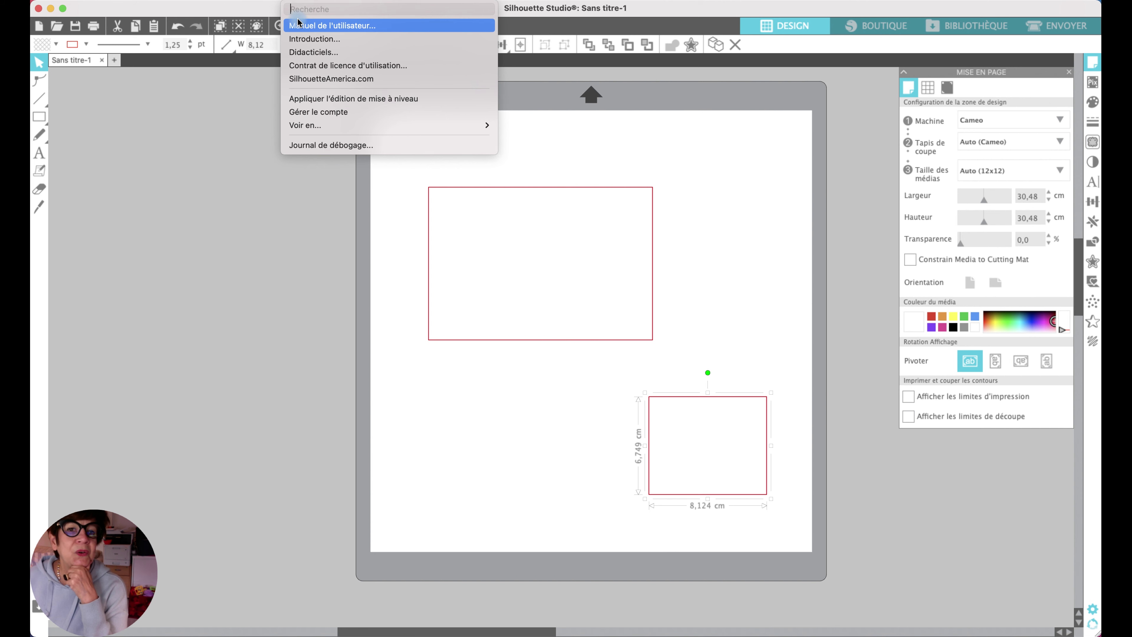
click(301, 28)
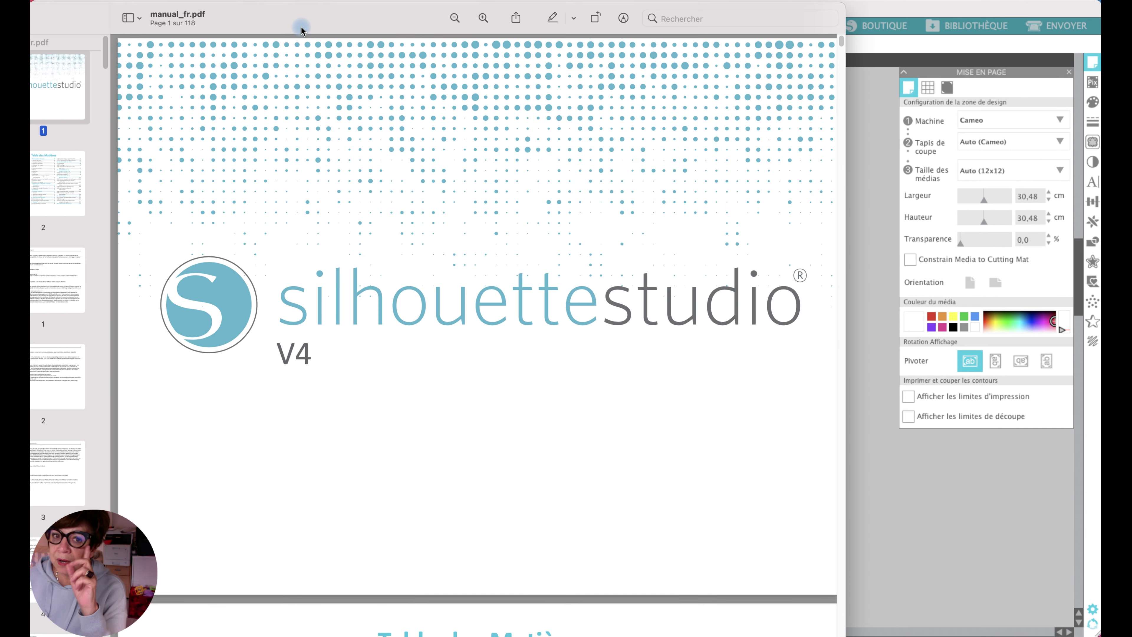
scroll(367, 352, down, 20)
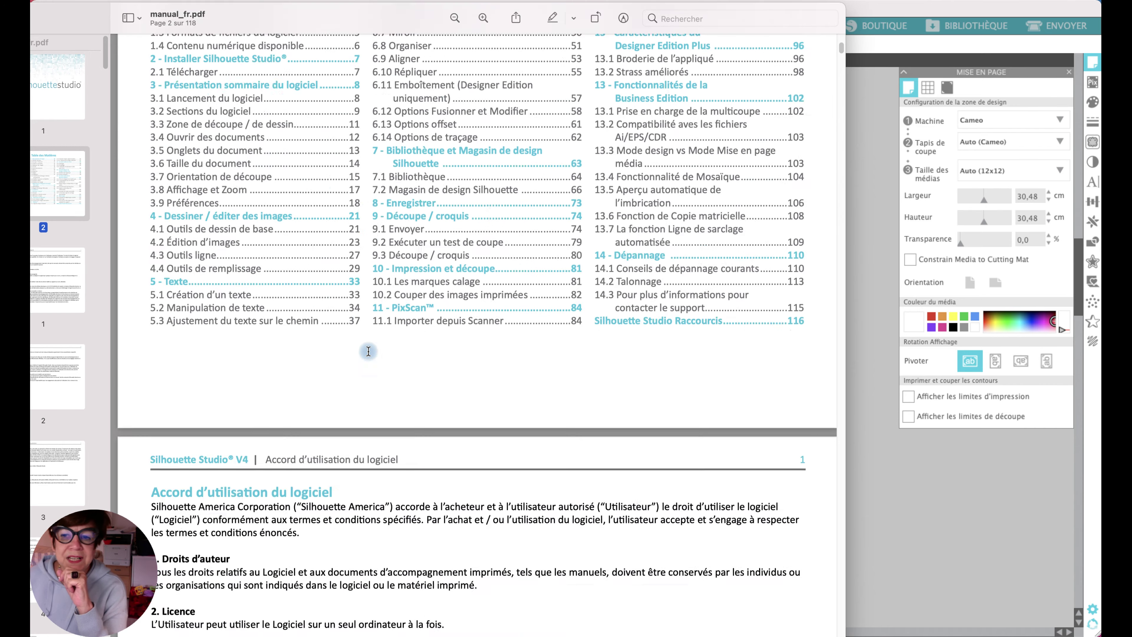
scroll(370, 350, down, 20)
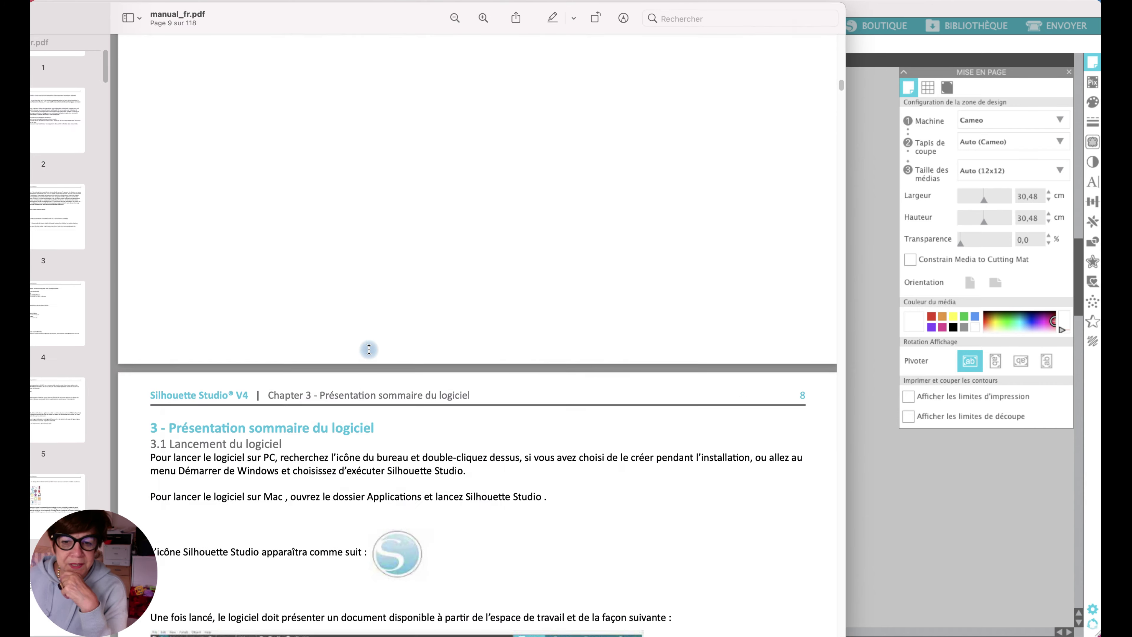
scroll(369, 349, down, 20)
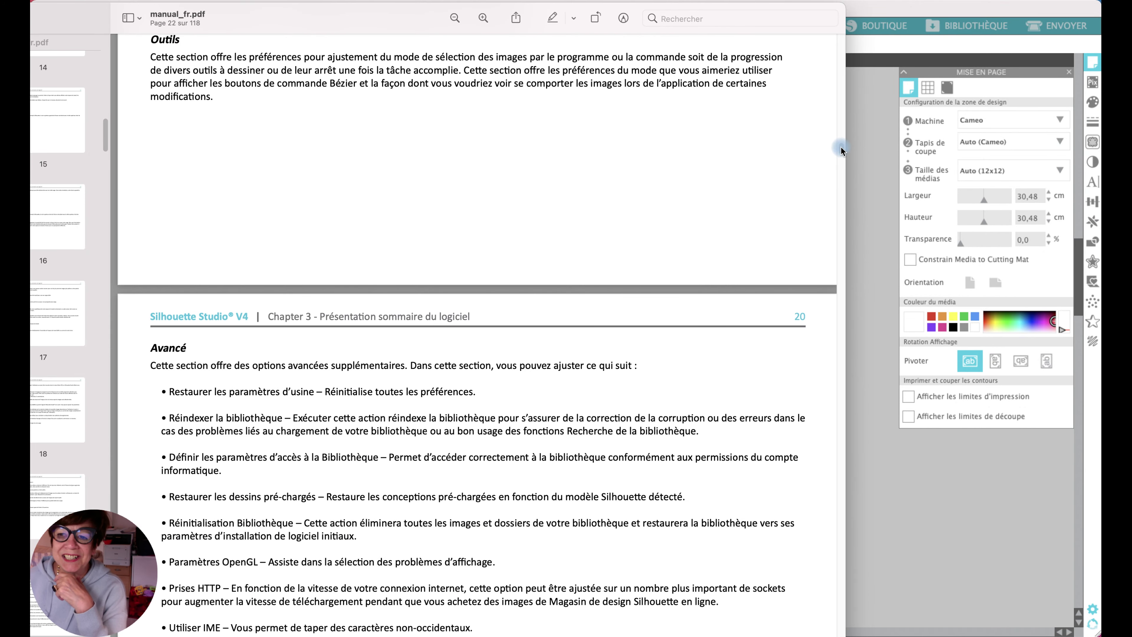
drag(841, 148, 881, 635)
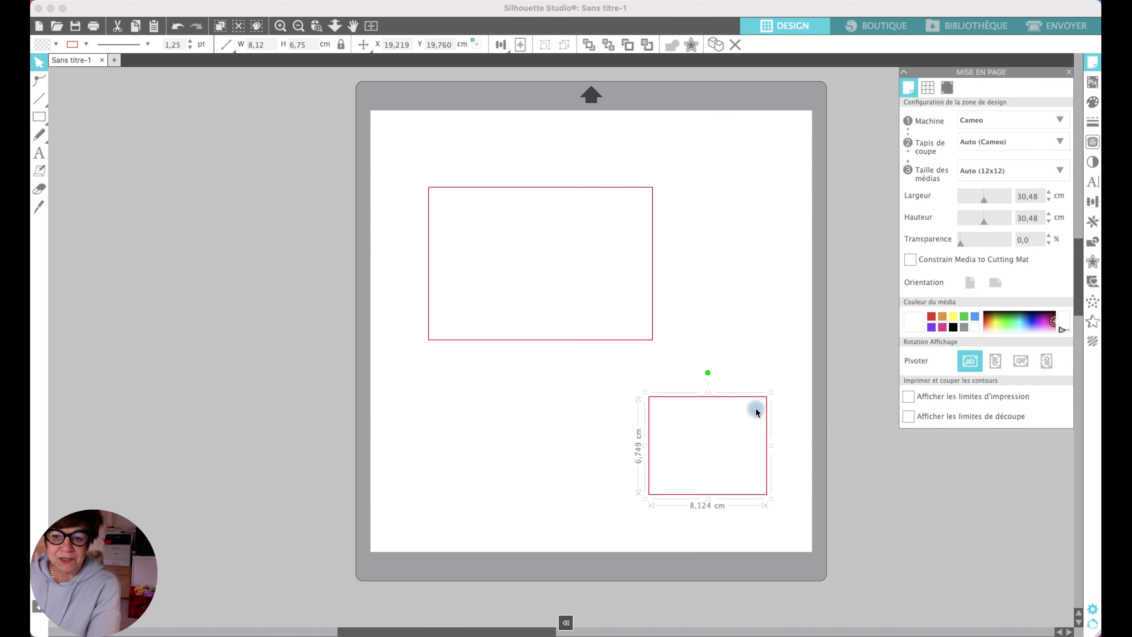
- Delete the smaller rectangle in the lower right area of the page
click(741, 362)
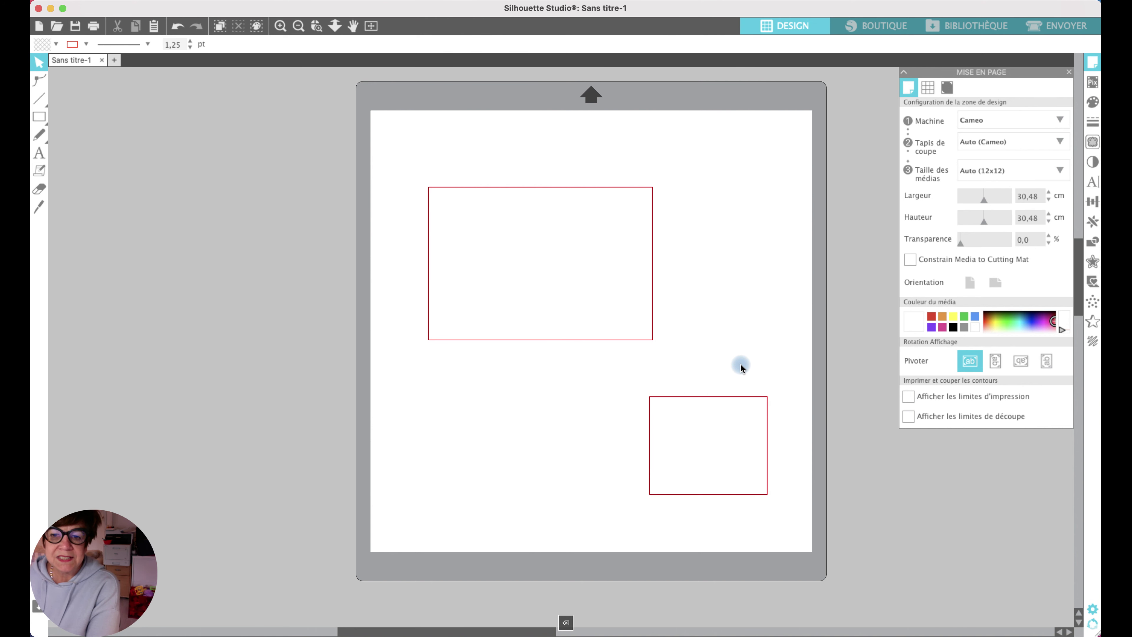
drag(631, 384, 773, 513)
key(Delete)
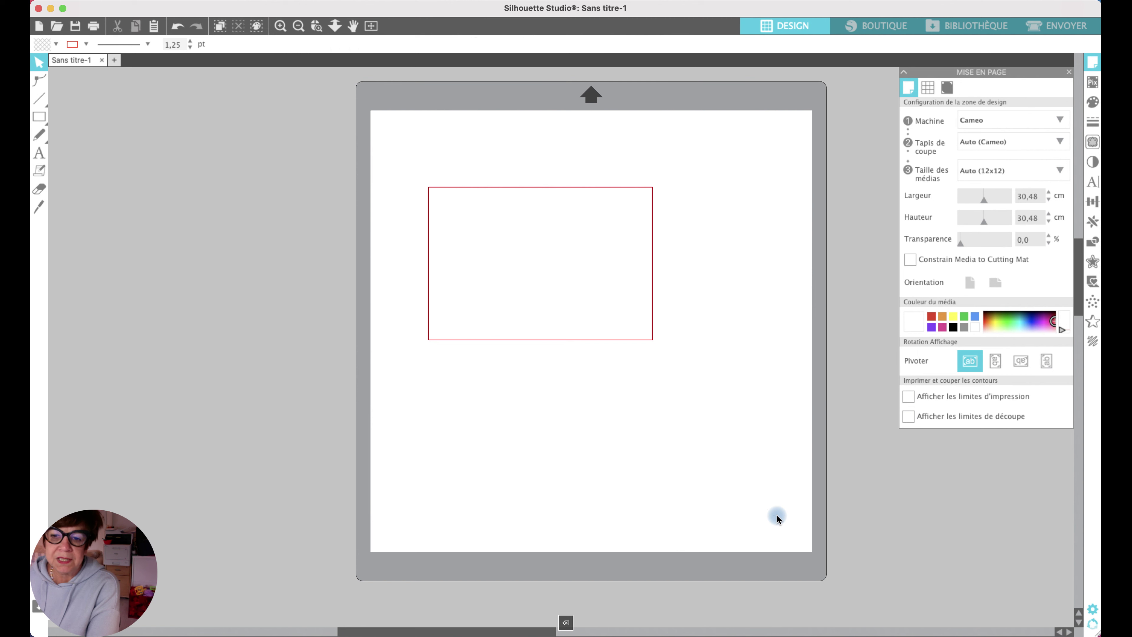
- Set the remaining rectangle's width to 9 cm with its proportions locked
click(564, 187)
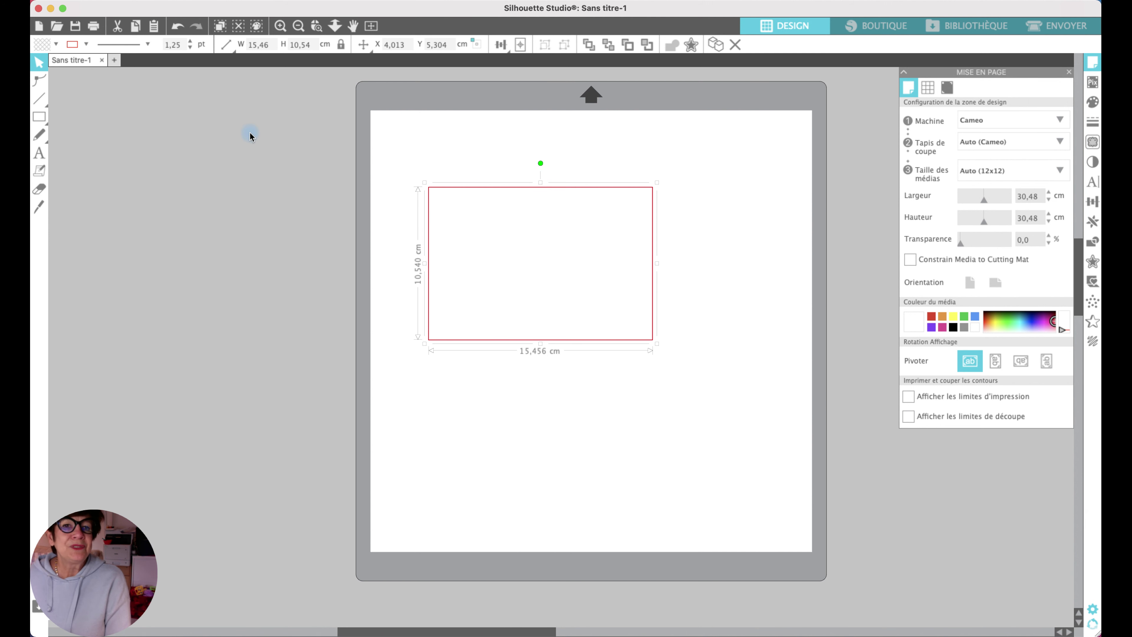
click(227, 44)
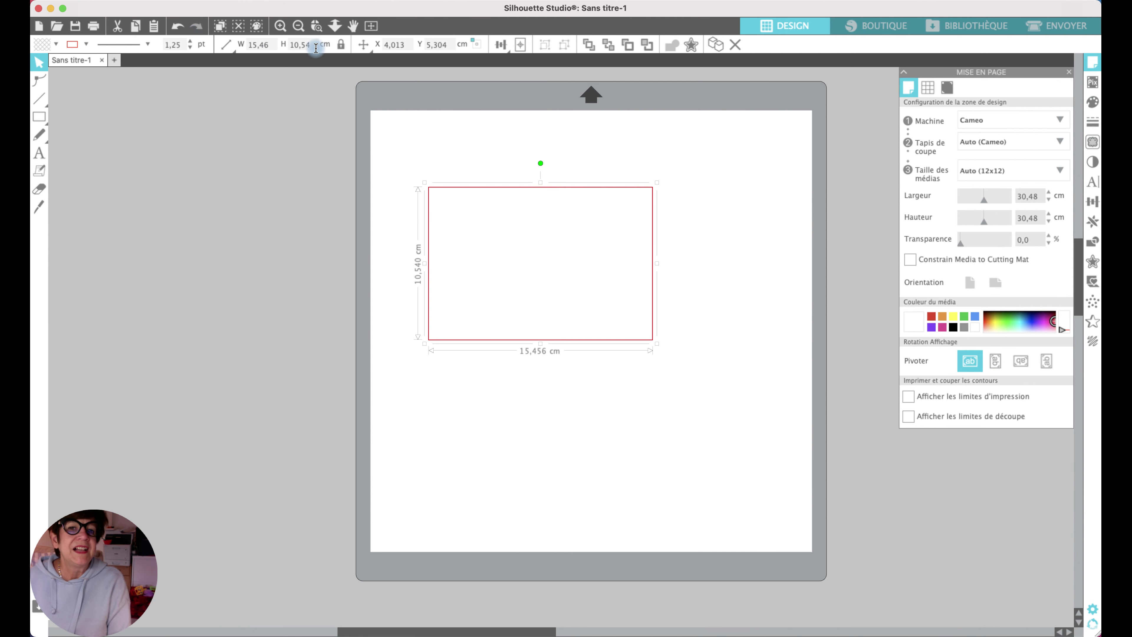
click(341, 44)
click(269, 45)
drag(271, 45, 242, 45)
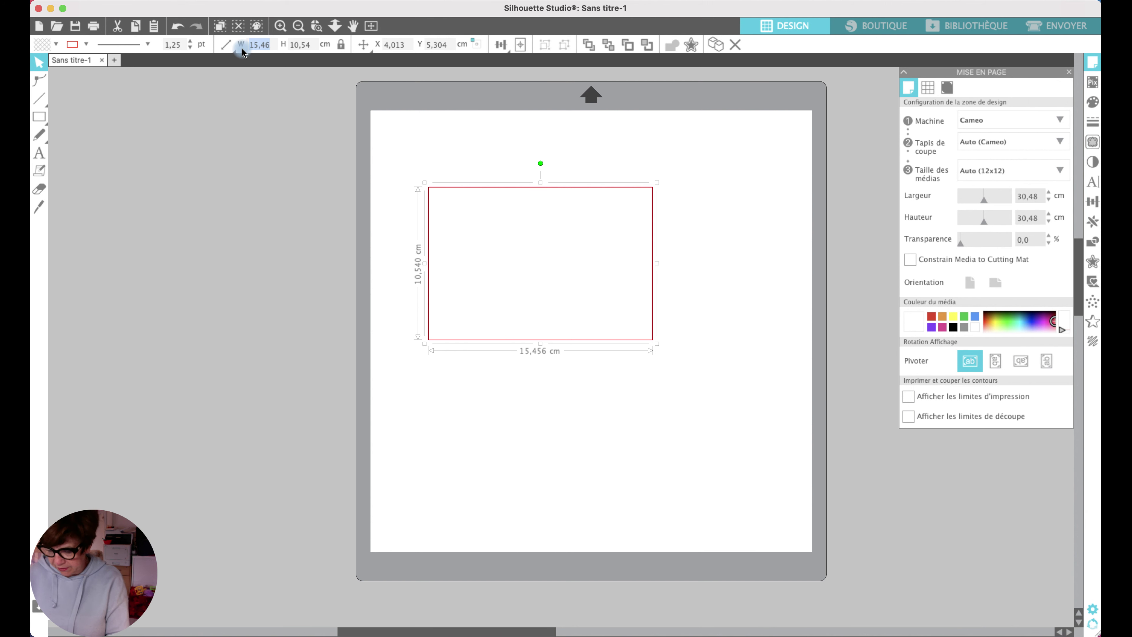
text(9)
key(Return)
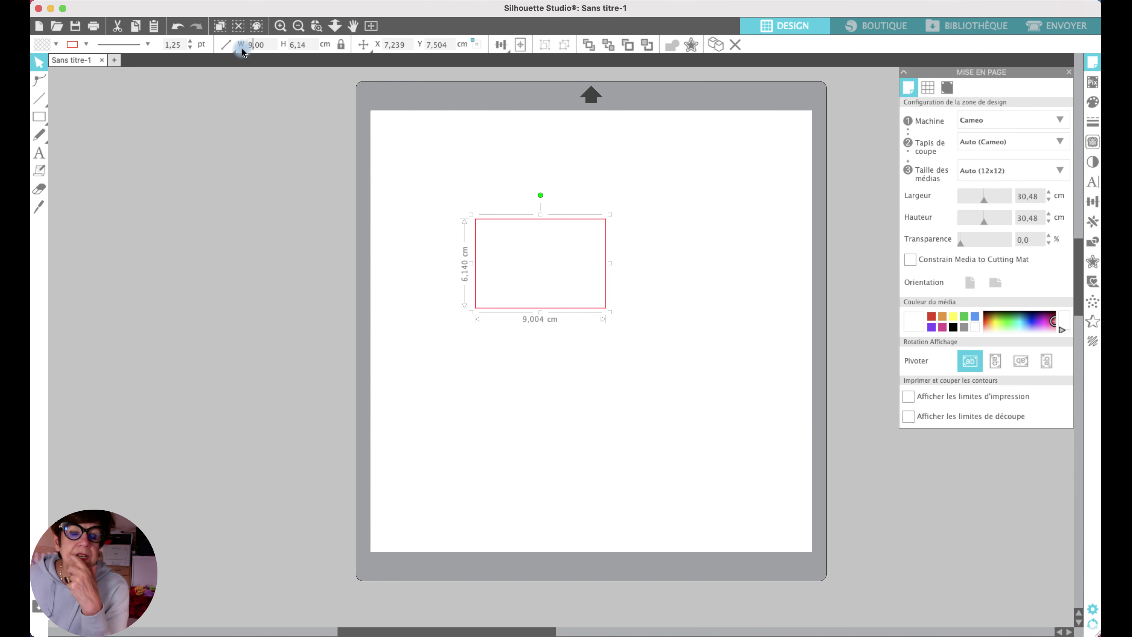
- Unlock the rectangle's proportions and set its height to 16 cm
scroll(311, 75, right, 1)
click(338, 45)
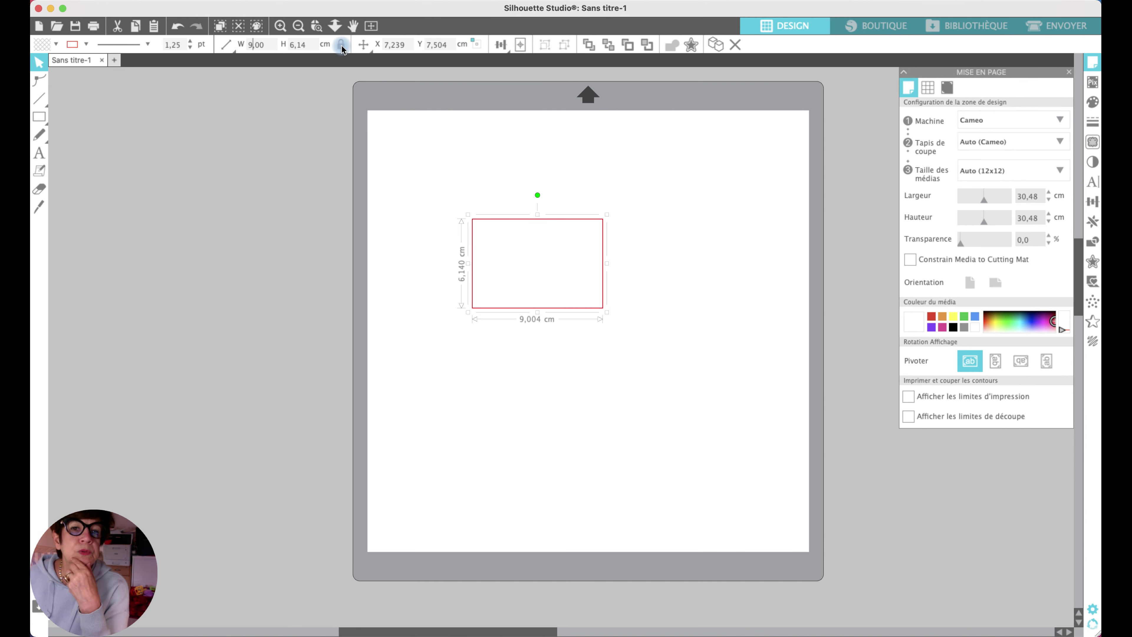
click(342, 47)
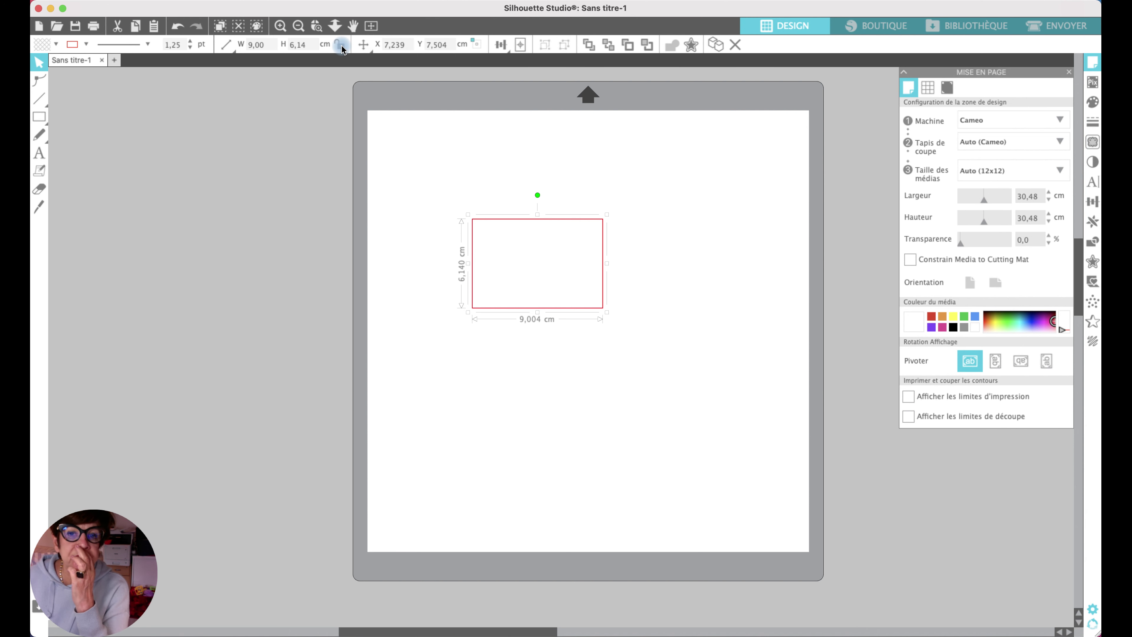
click(310, 44)
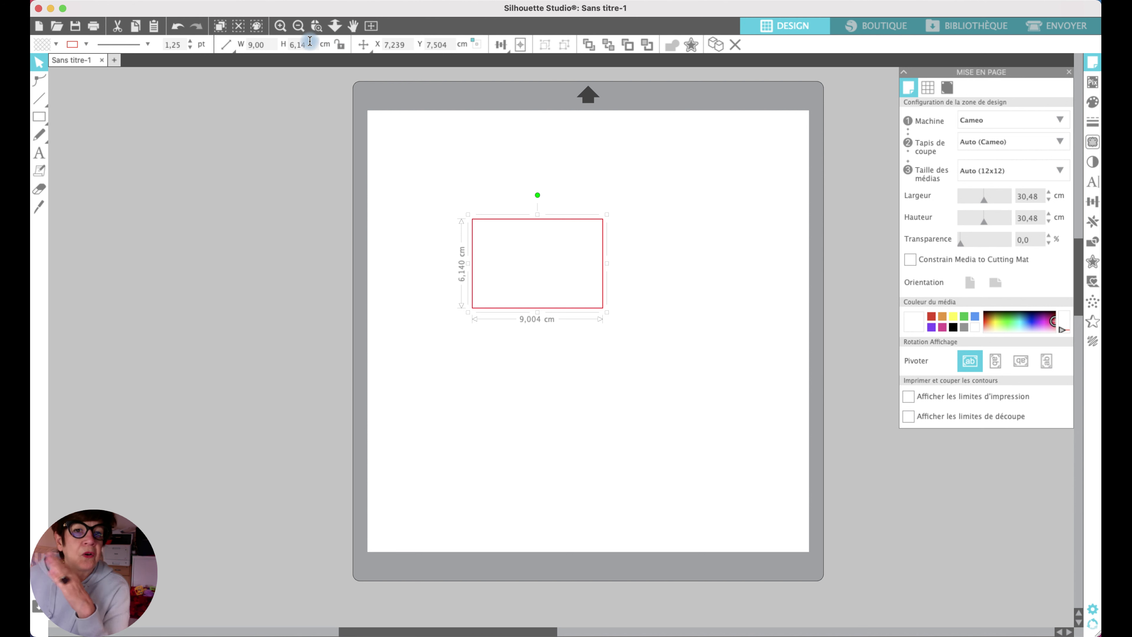
drag(313, 44, 268, 39)
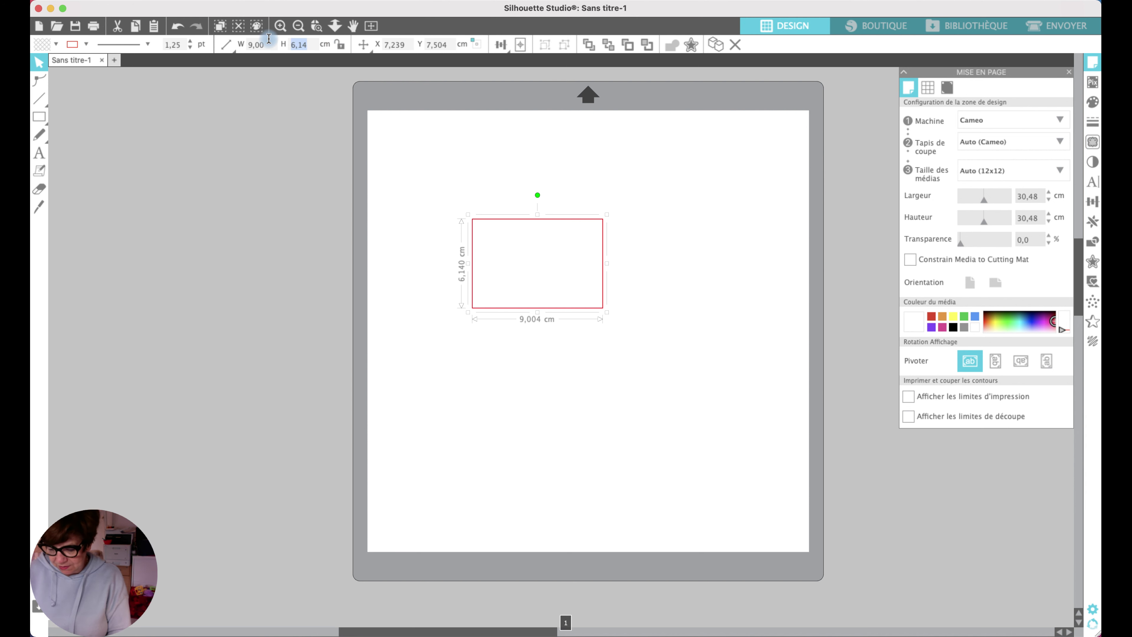
text(16)
key(Return)
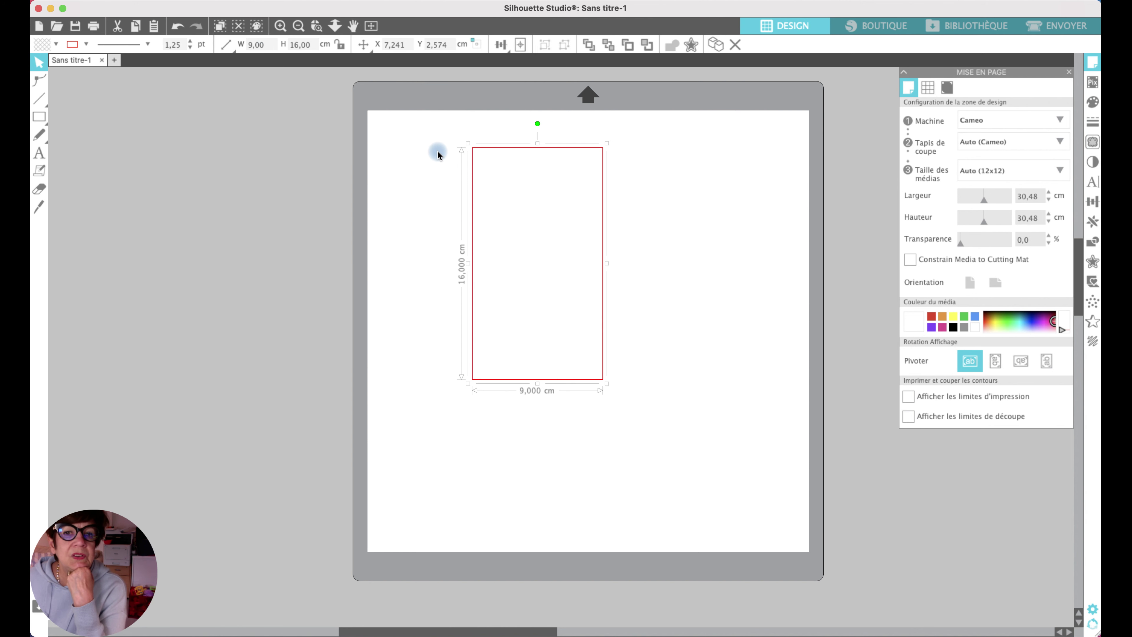
- Move the rectangle off the page into the grey area to the left of the cutting mat and deselect it
scroll(427, 154, down, 1)
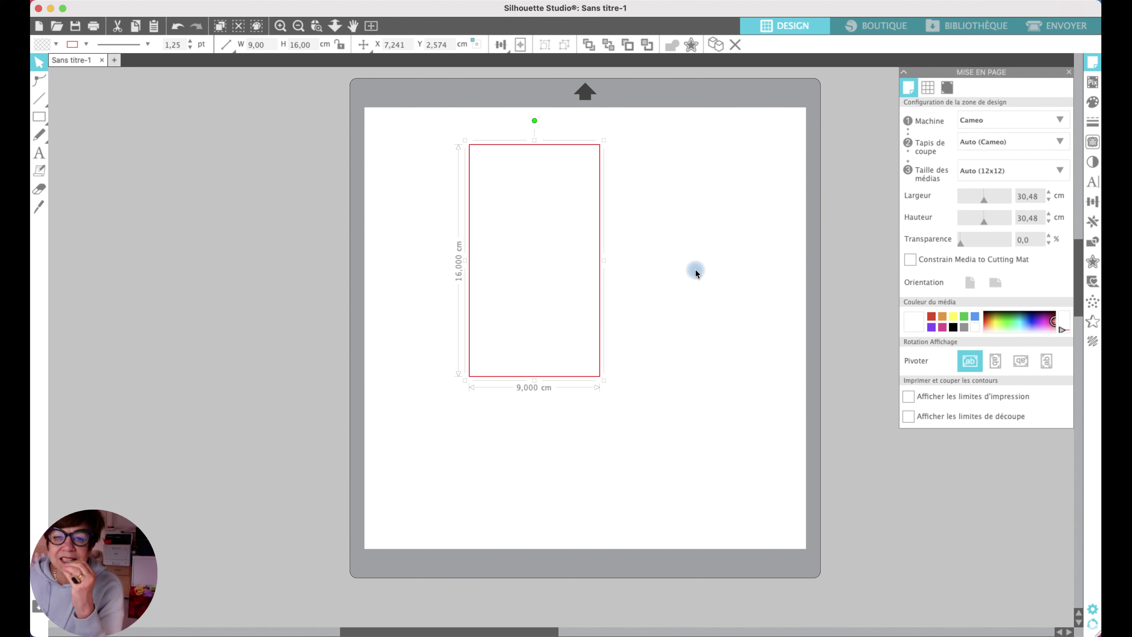
click(763, 264)
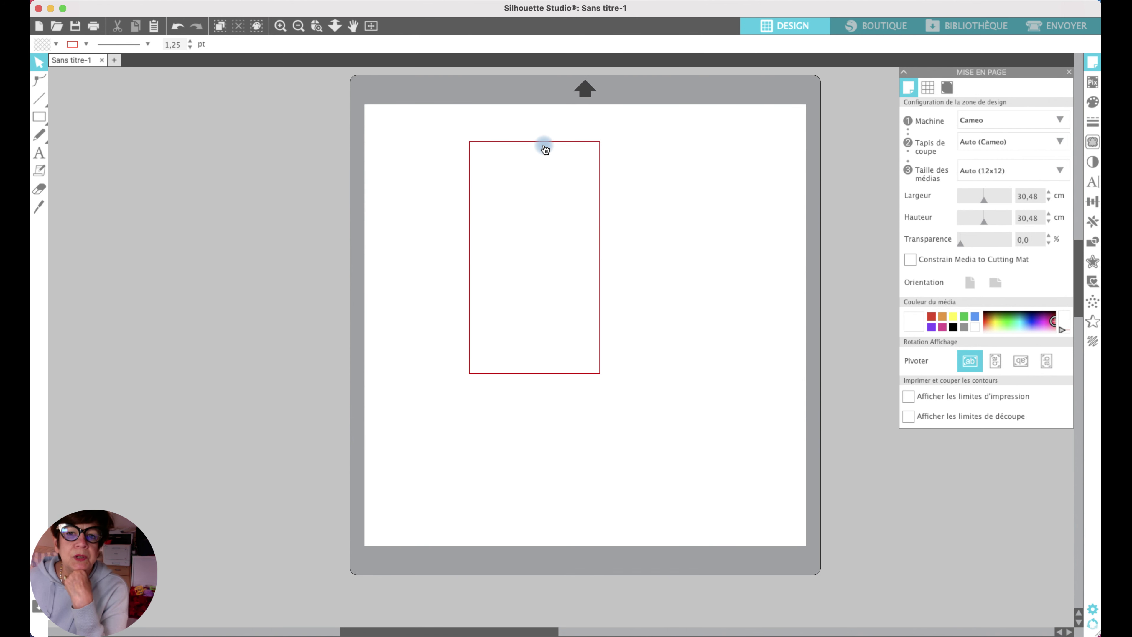
drag(545, 147, 262, 100)
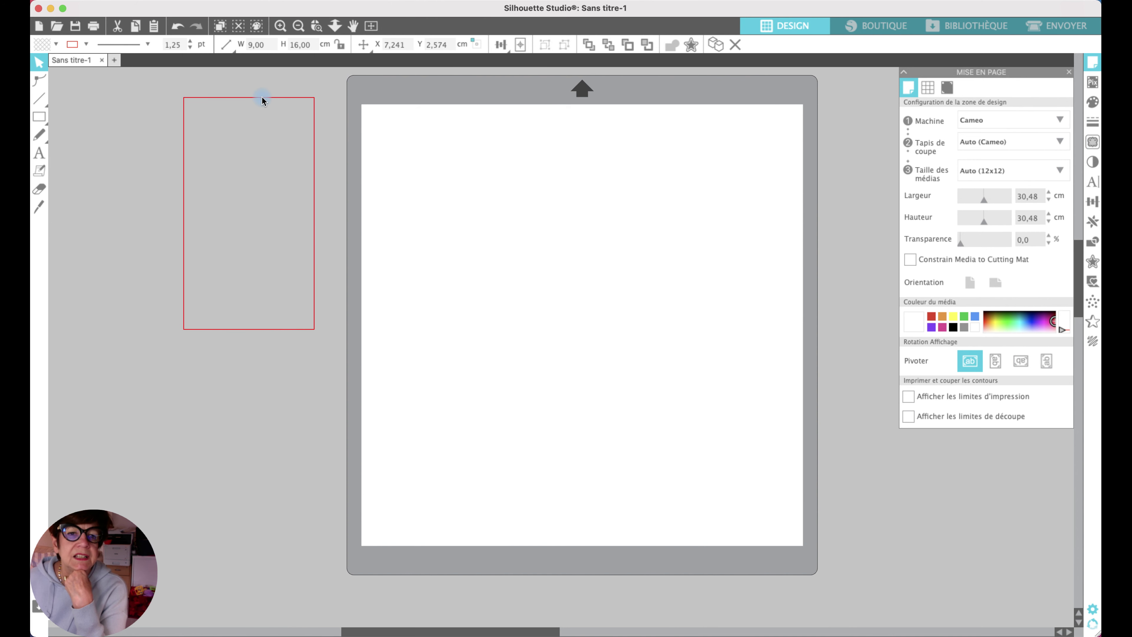
click(262, 100)
- Draw a perfect square with sides of about 9.2 cm in the upper middle of the page
mouse_move(40, 117)
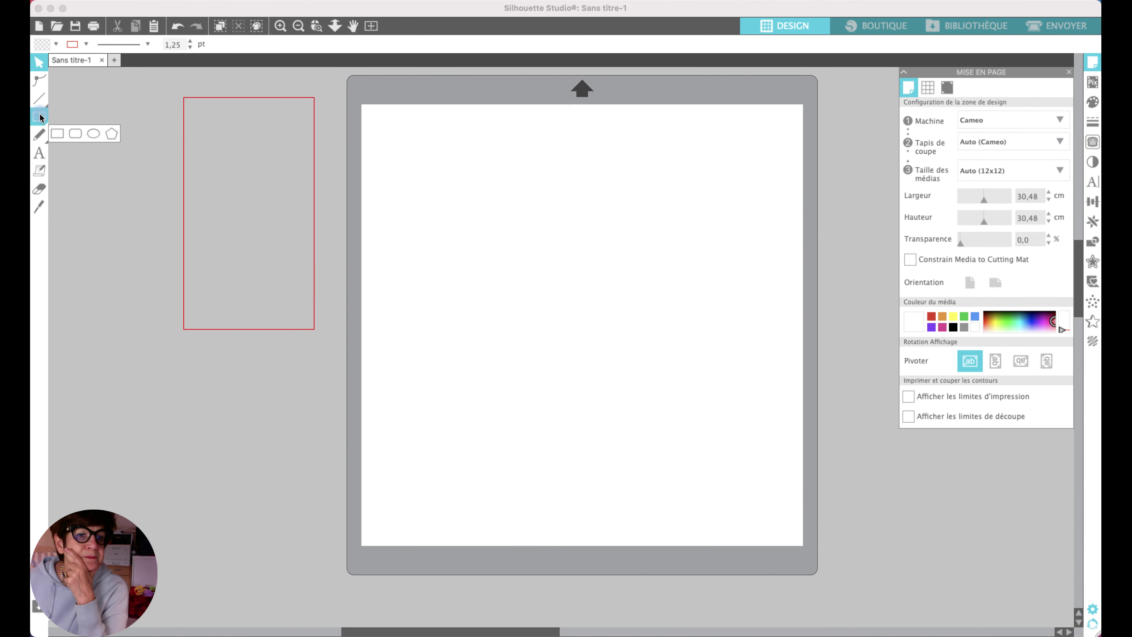
click(57, 117)
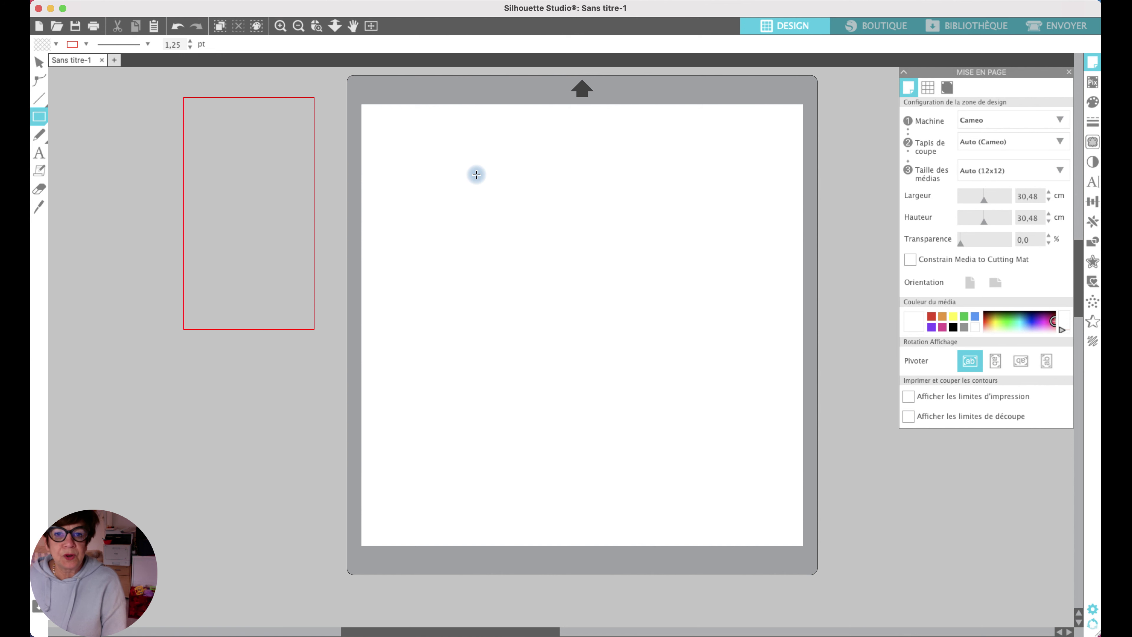
drag(476, 174, 591, 326)
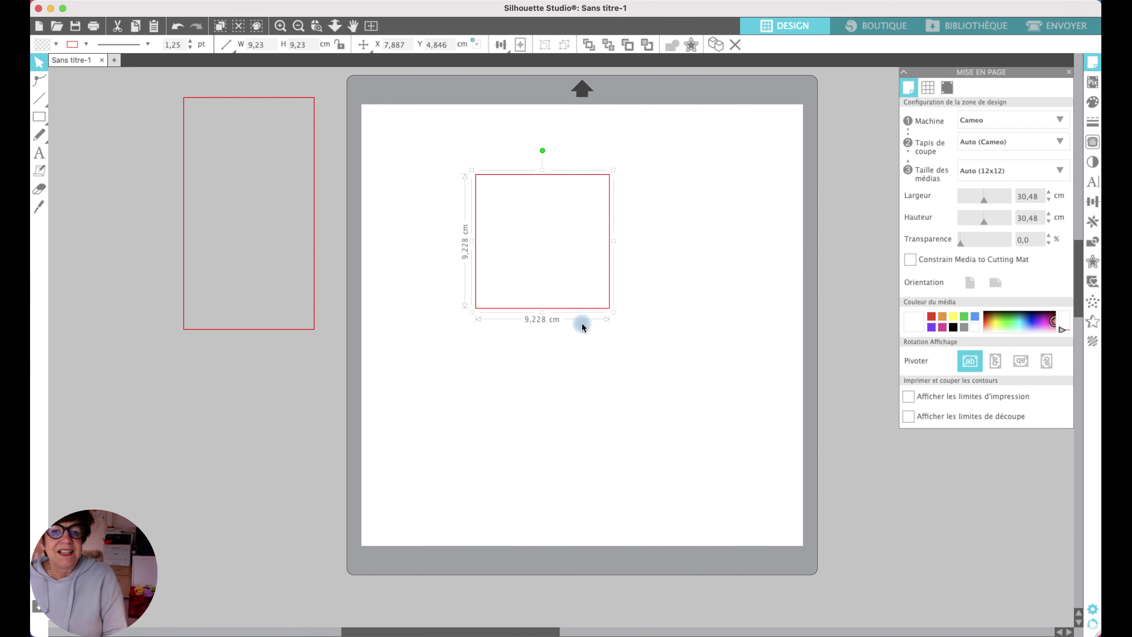
- Draw a tall ellipse about 6.1 × 15.6 cm to the right of the square
click(44, 112)
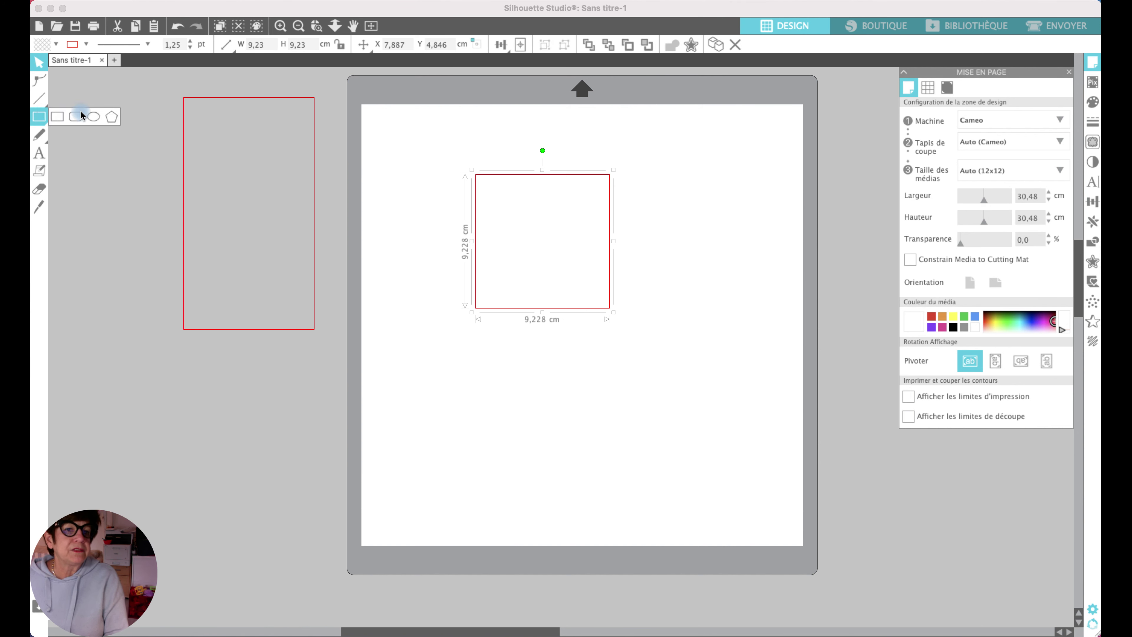
click(92, 117)
click(92, 117)
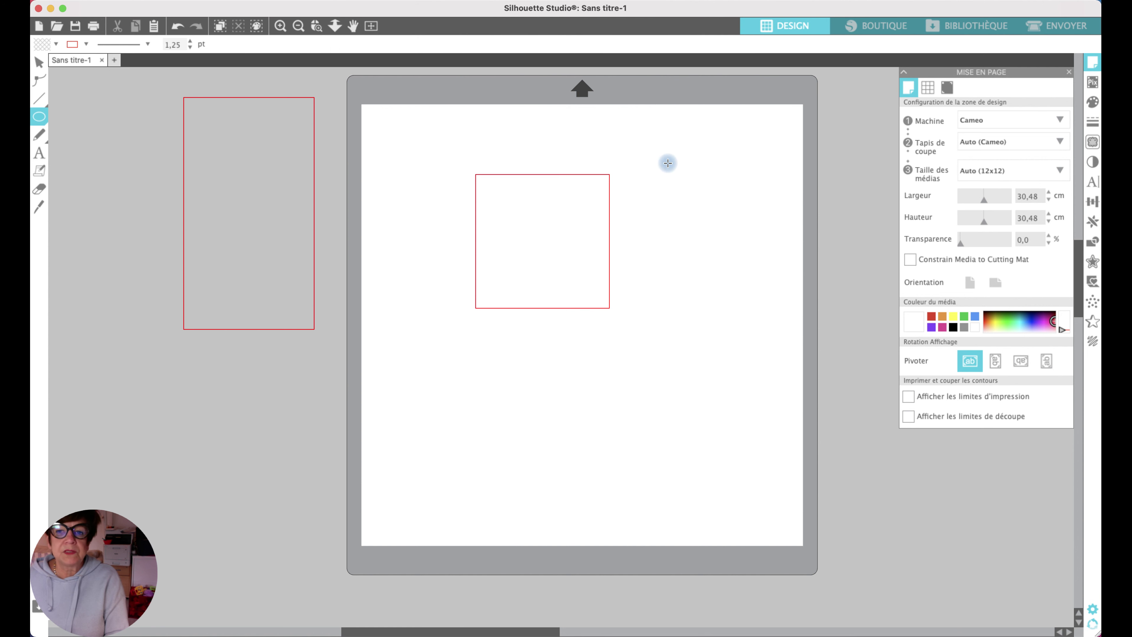
drag(670, 158, 739, 319)
drag(754, 373, 760, 388)
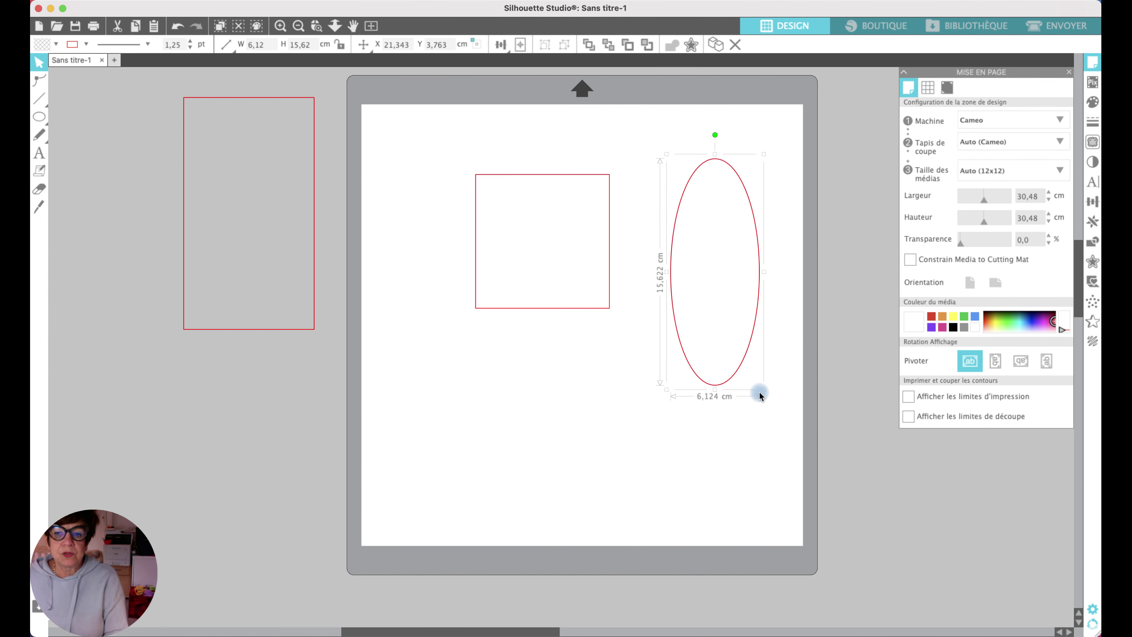
- Scale the ellipse down proportionally to about 3.8 × 9.7 cm, and stretch its width to about 9.1 cm
drag(762, 388, 748, 294)
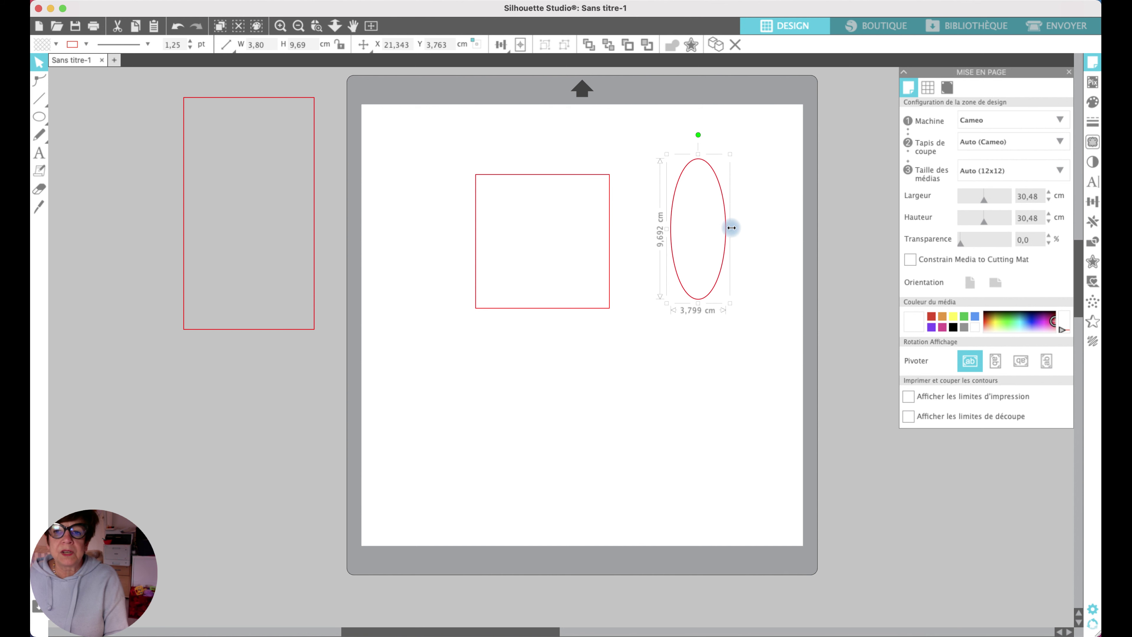
drag(731, 228, 808, 230)
click(741, 228)
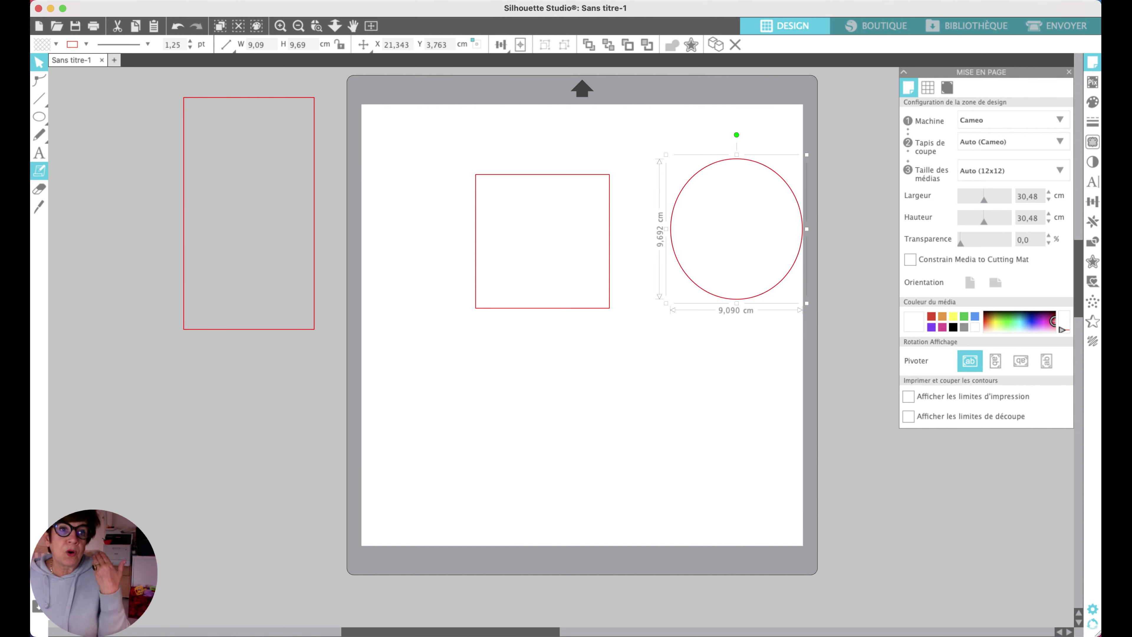
- Draw a perfect circle about 9.6 cm in diameter in the lower part of the page
click(39, 117)
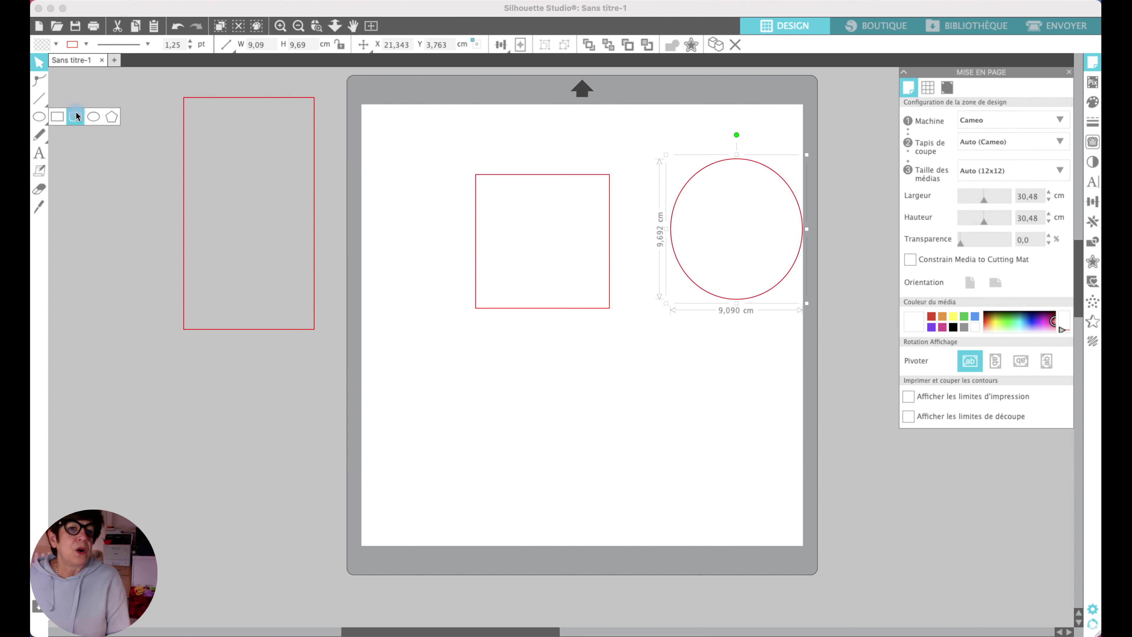
click(93, 117)
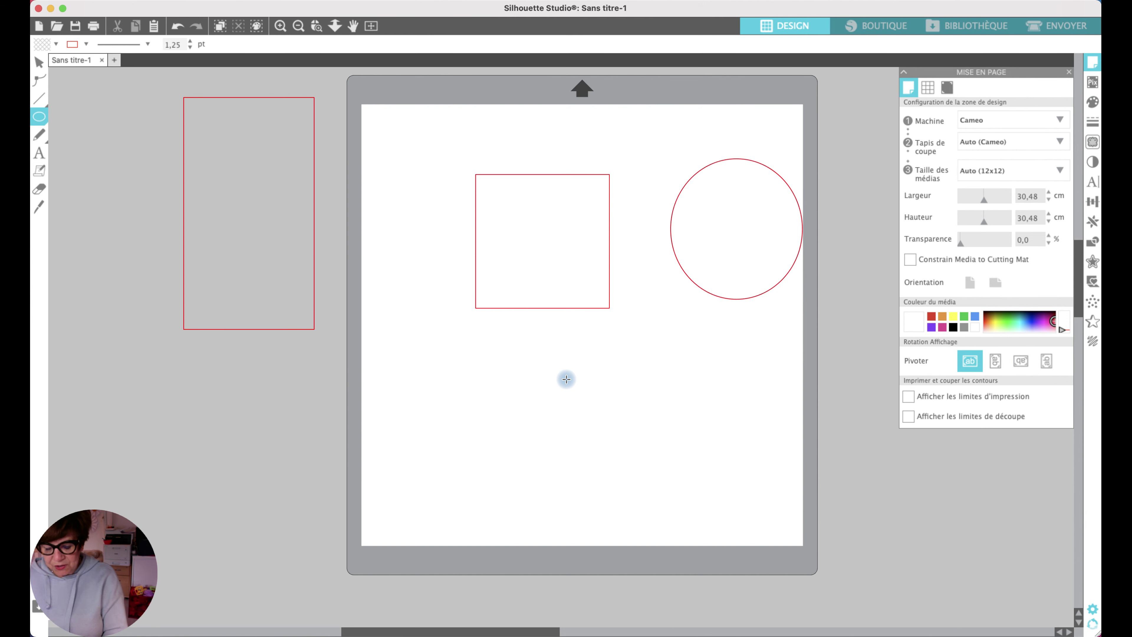
drag(566, 379, 707, 520)
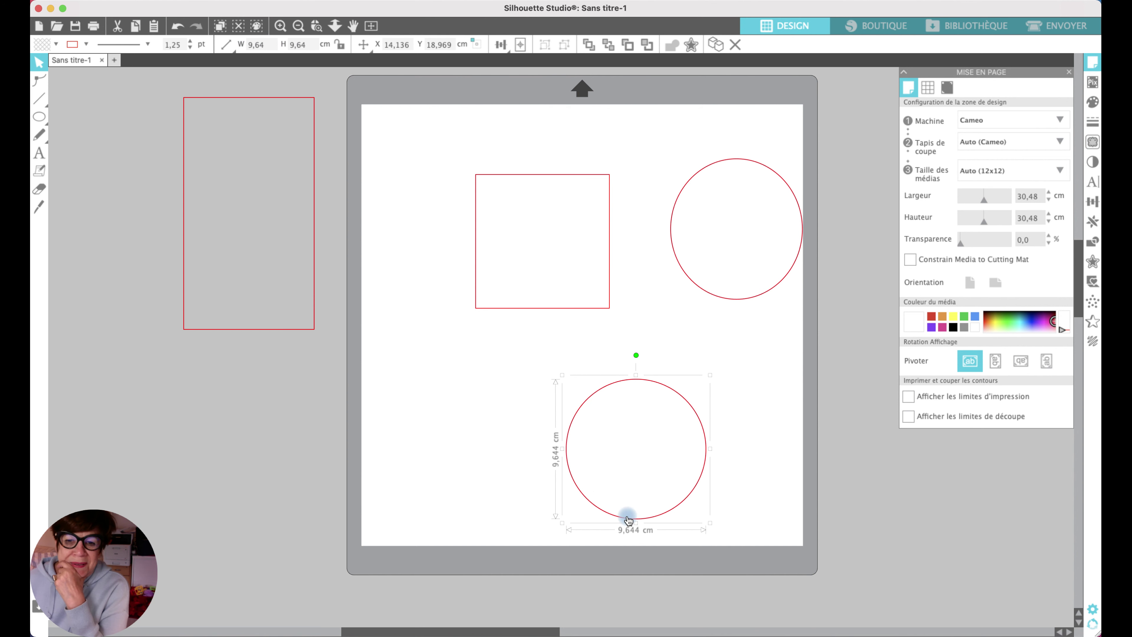
- Move the square, the near-round ellipse and the circle off the page into the grey area beside the other rectangle
drag(570, 178, 186, 184)
drag(752, 165, 252, 271)
click(312, 280)
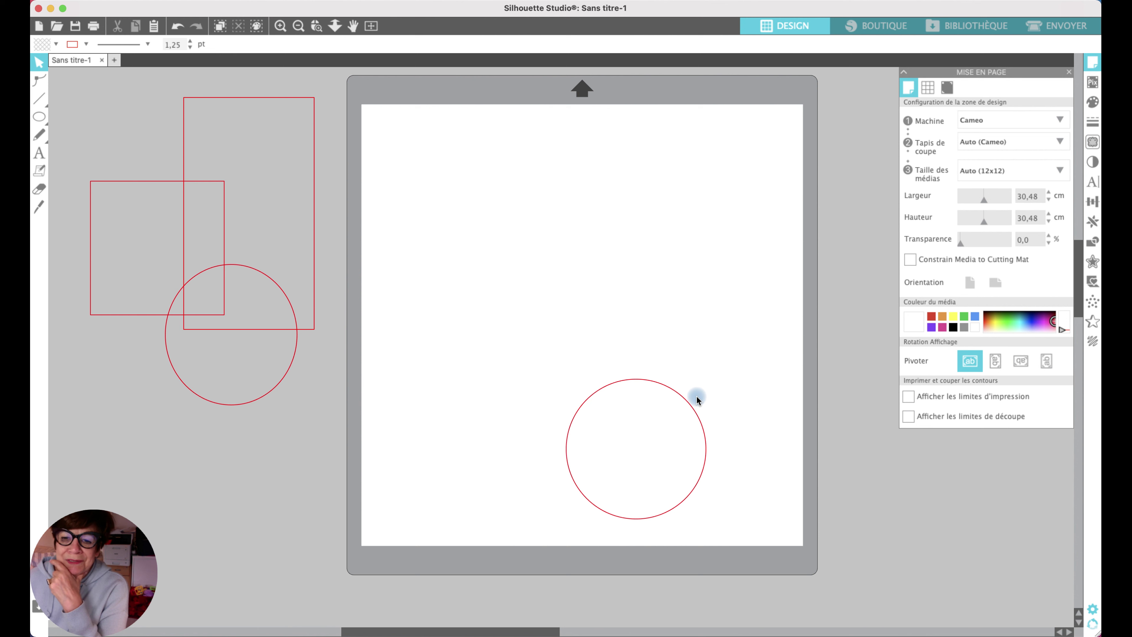
drag(681, 398, 284, 387)
click(690, 345)
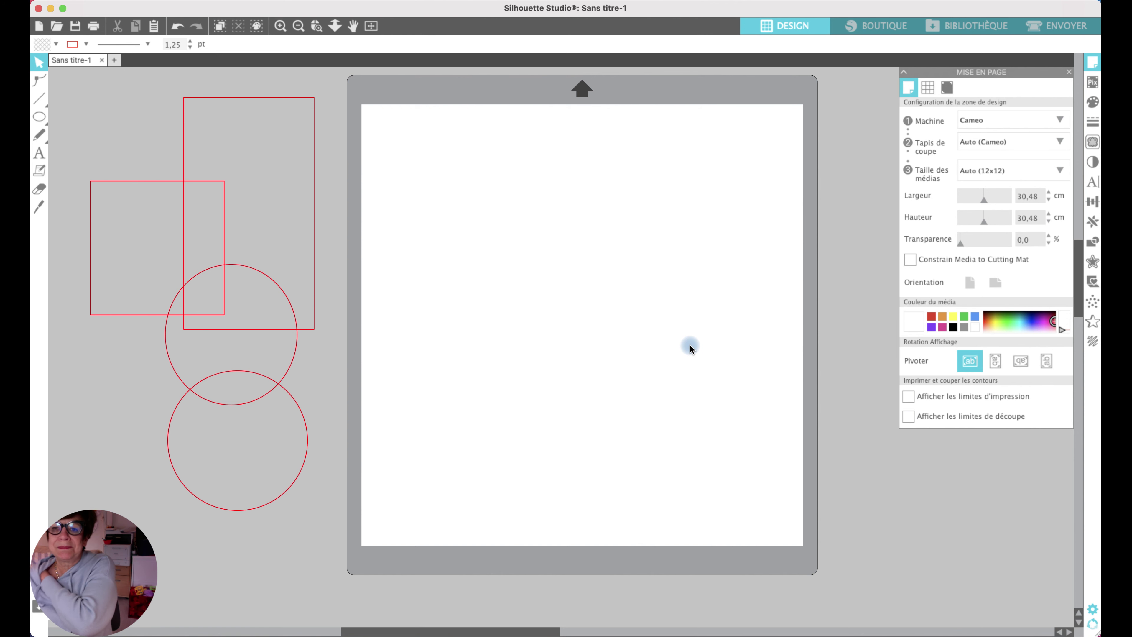
- Display the grid on the page and turn on alignment to the grid
click(928, 88)
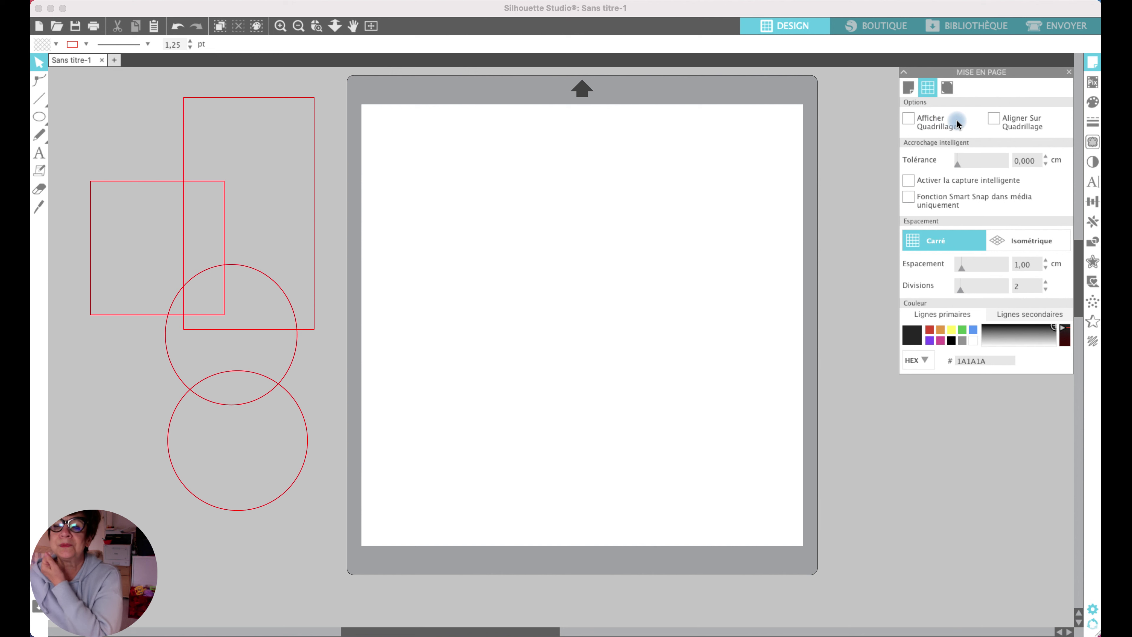
click(907, 119)
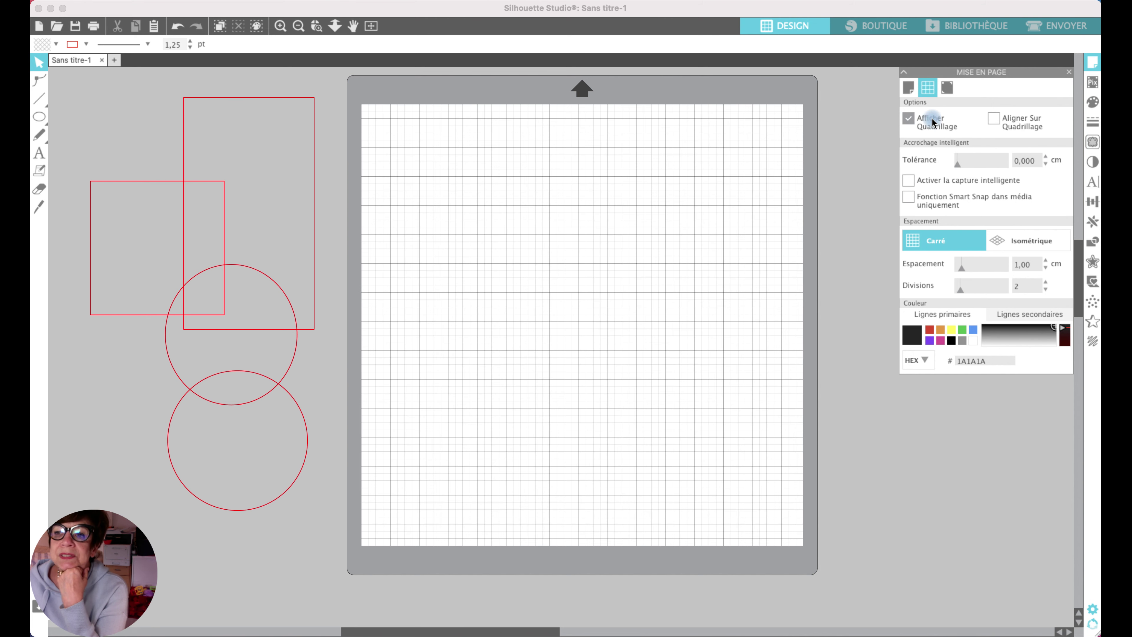
click(995, 120)
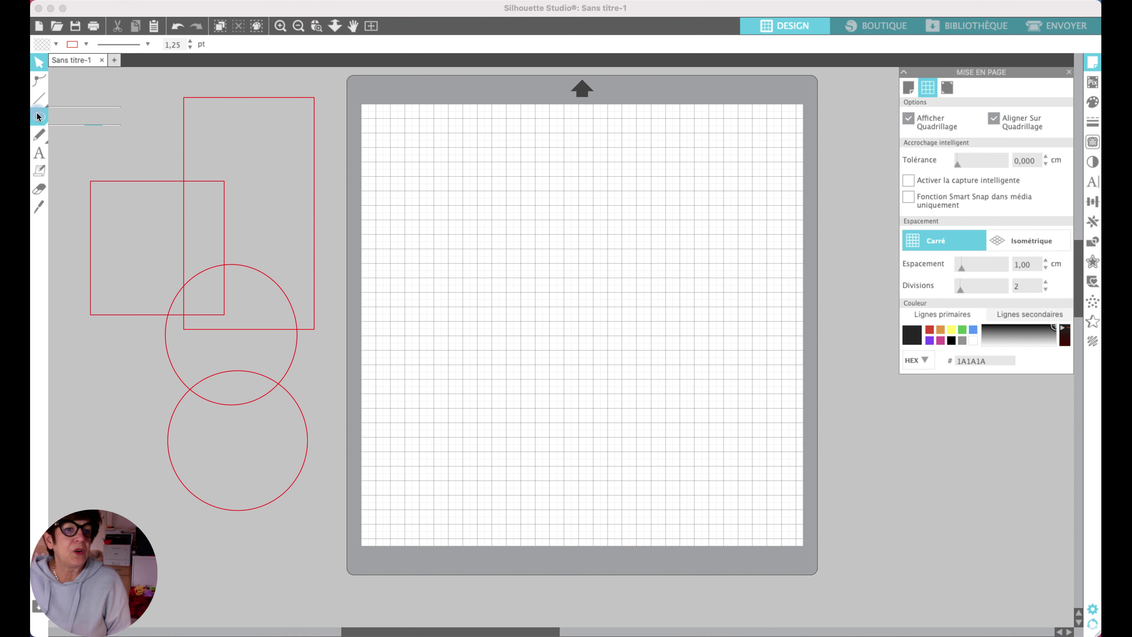
- Draw a rectangle 16 × 15.5 cm snapped to the grid in the upper part of the page
click(62, 113)
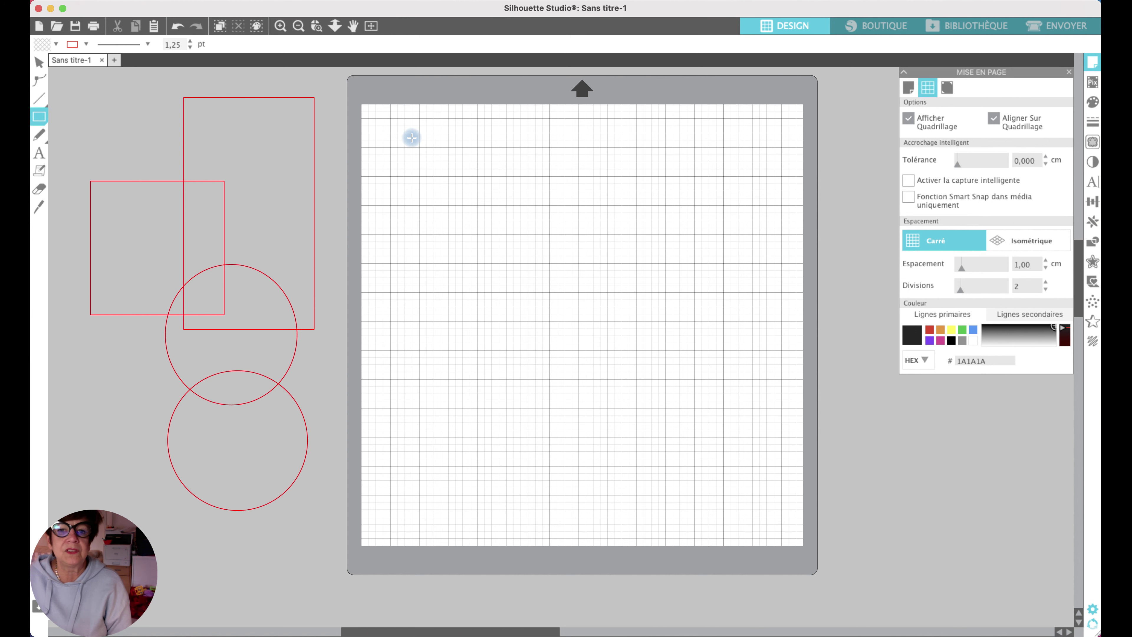
drag(462, 132, 501, 150)
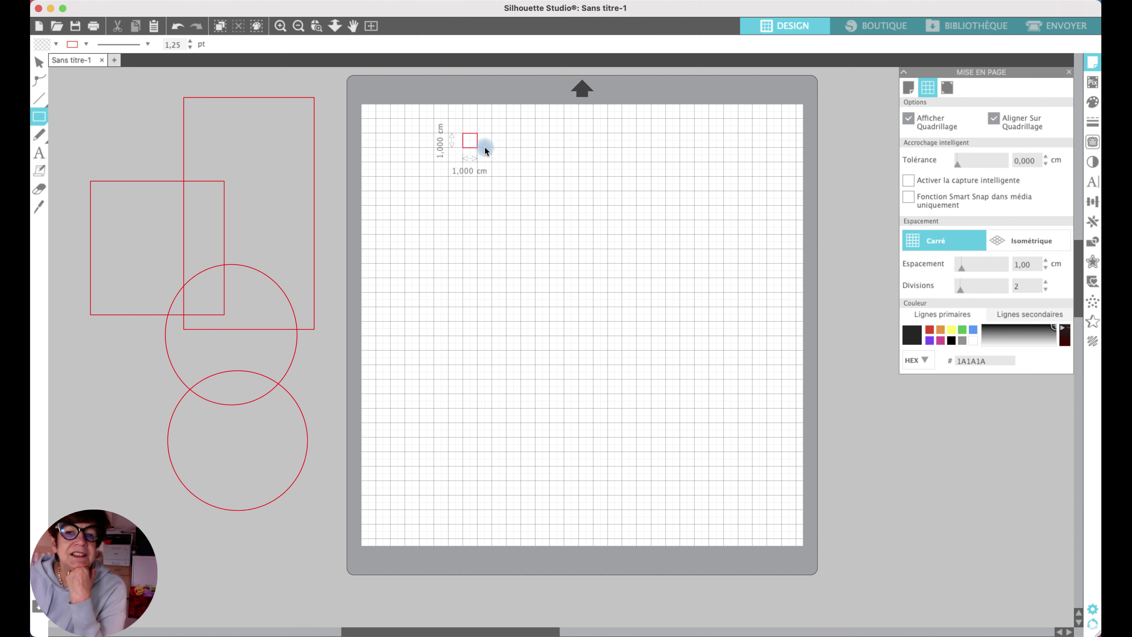
drag(493, 148, 543, 272)
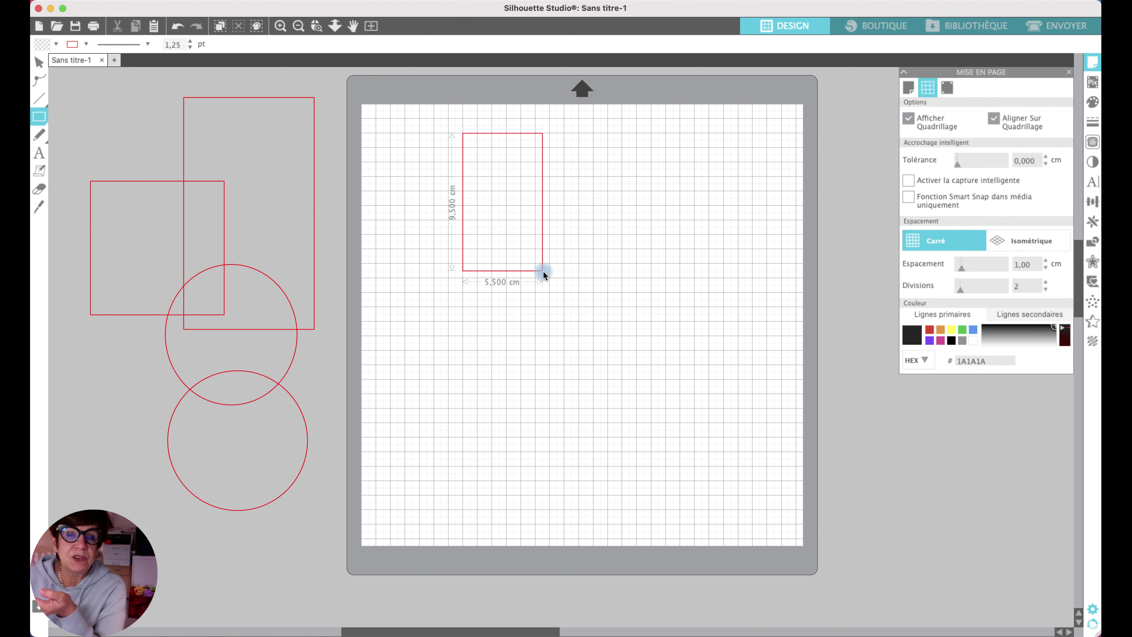
drag(543, 270, 598, 288)
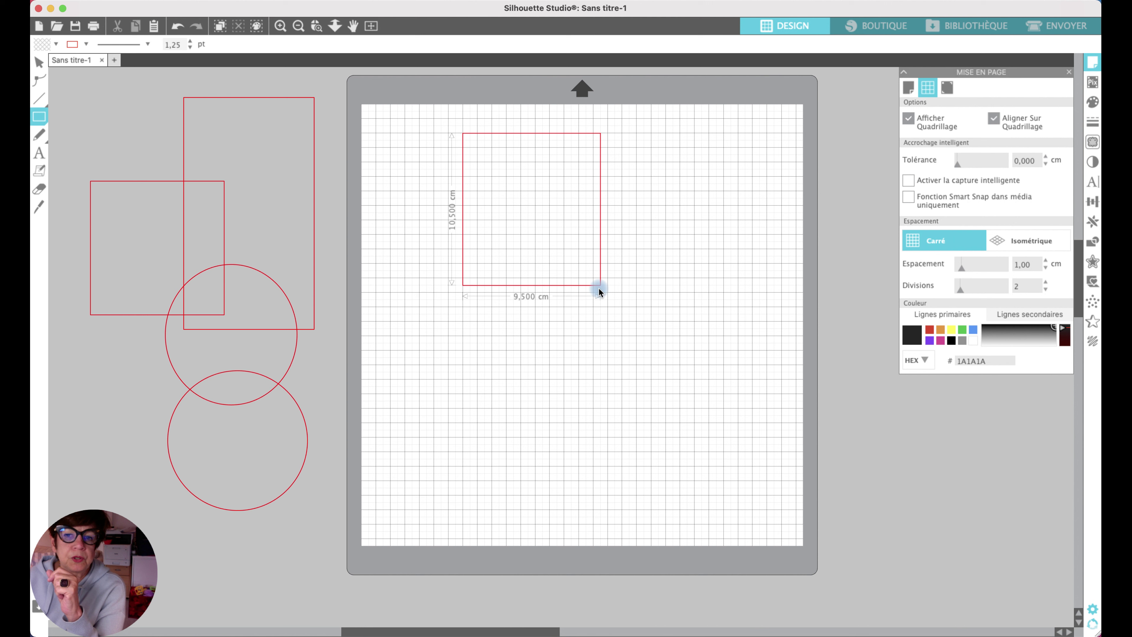
drag(598, 288, 696, 358)
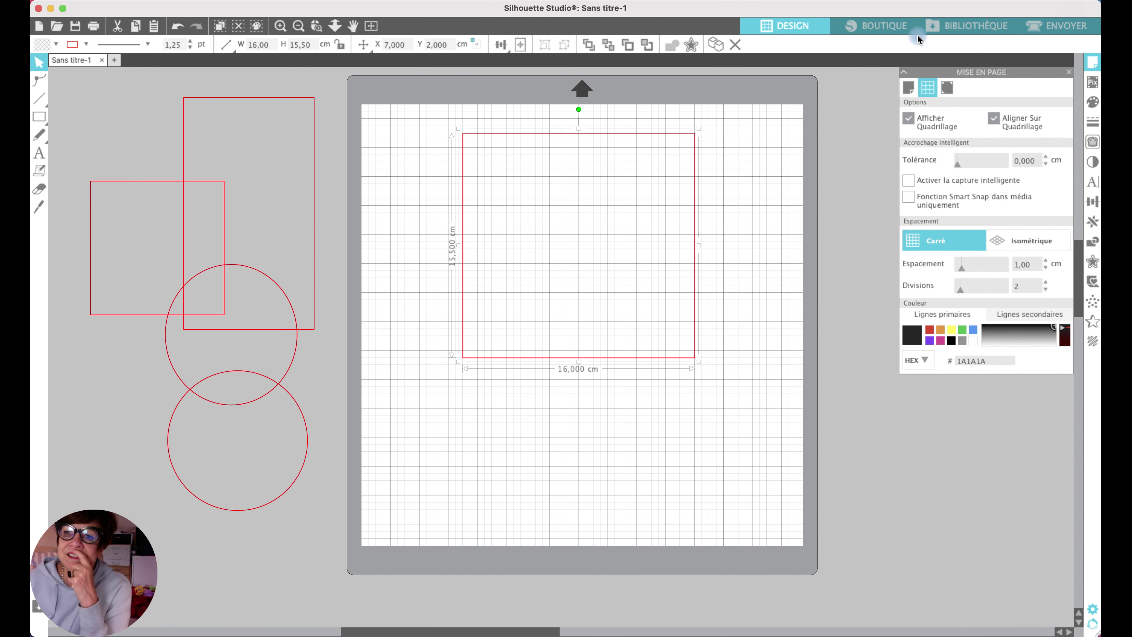
- Hide the grid and move the circle and the near-round ellipse back onto the page, overlapping below the large rectangle
click(908, 119)
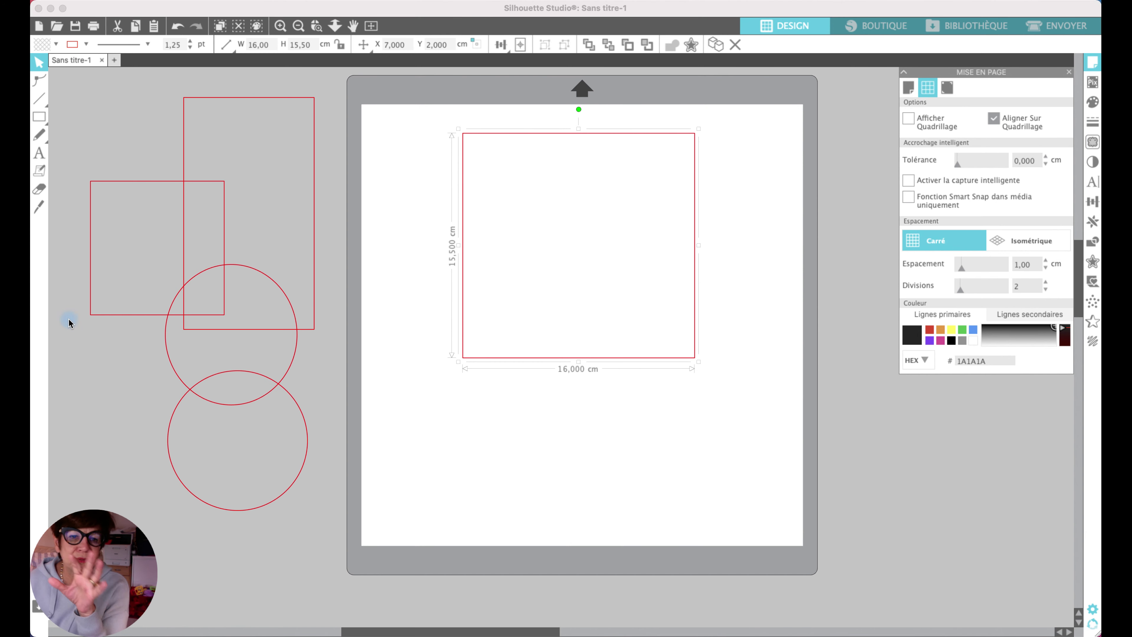
drag(291, 480, 608, 496)
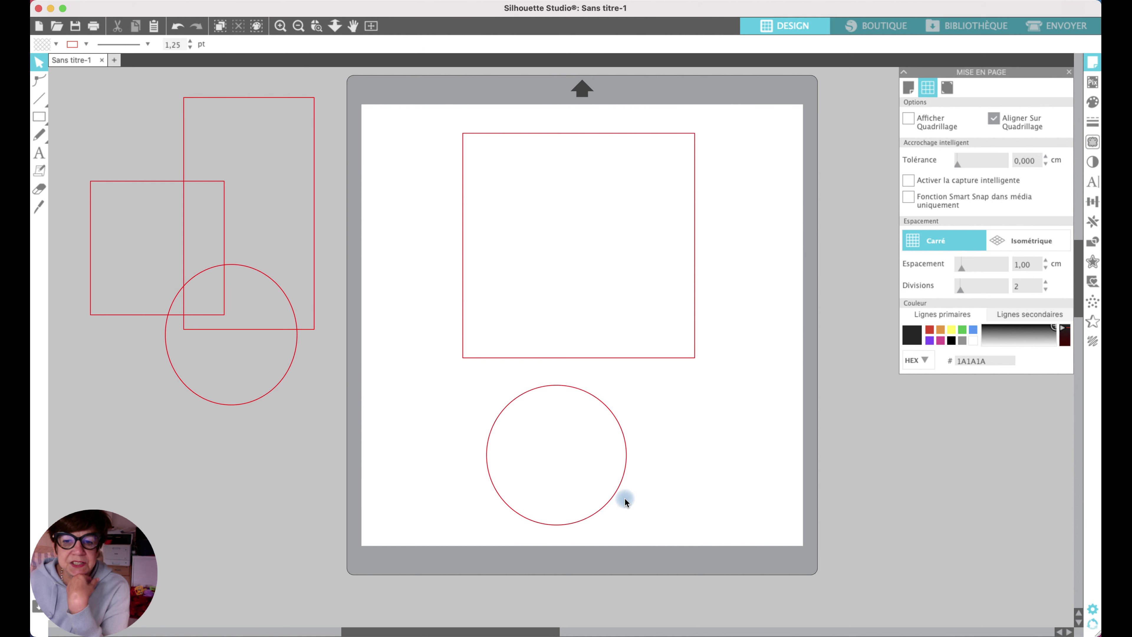
drag(278, 386, 718, 492)
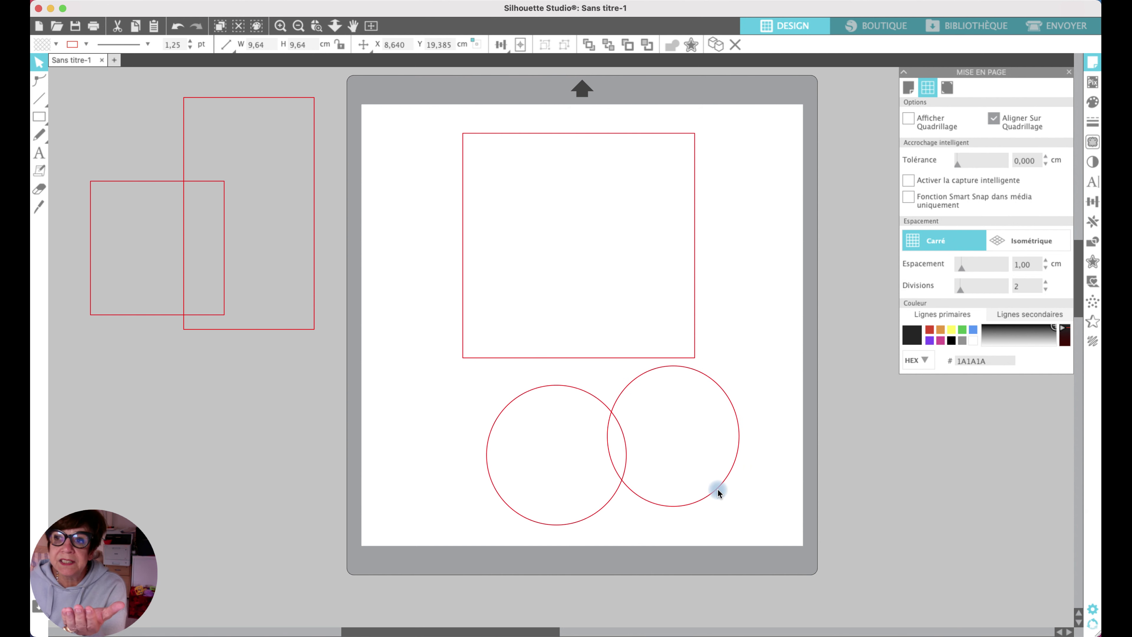
click(717, 488)
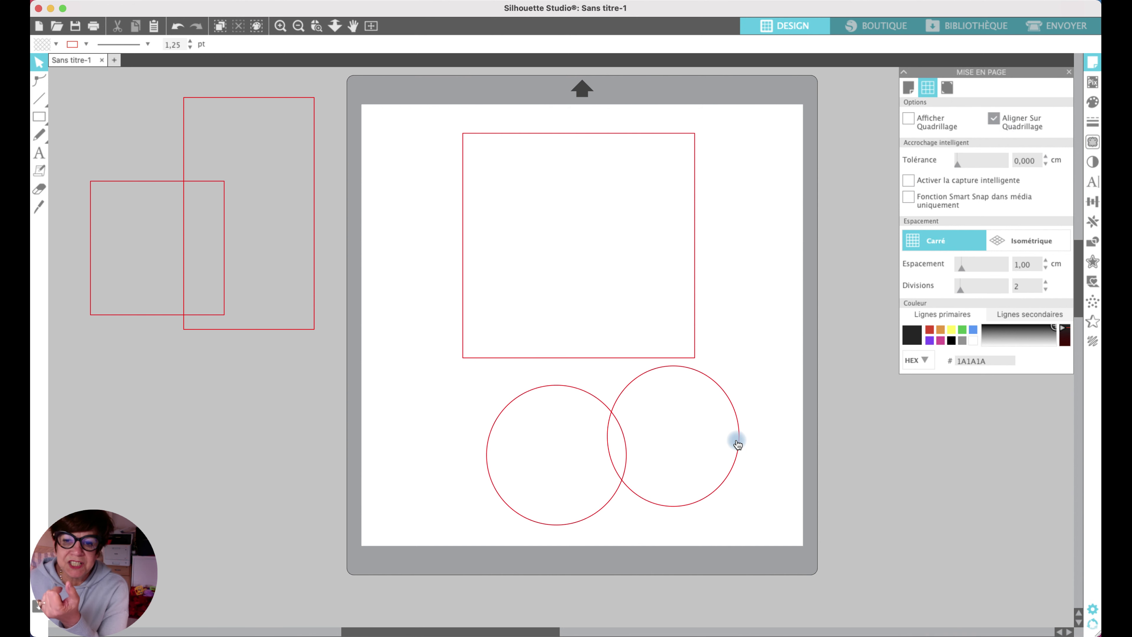
drag(739, 439, 731, 444)
click(795, 372)
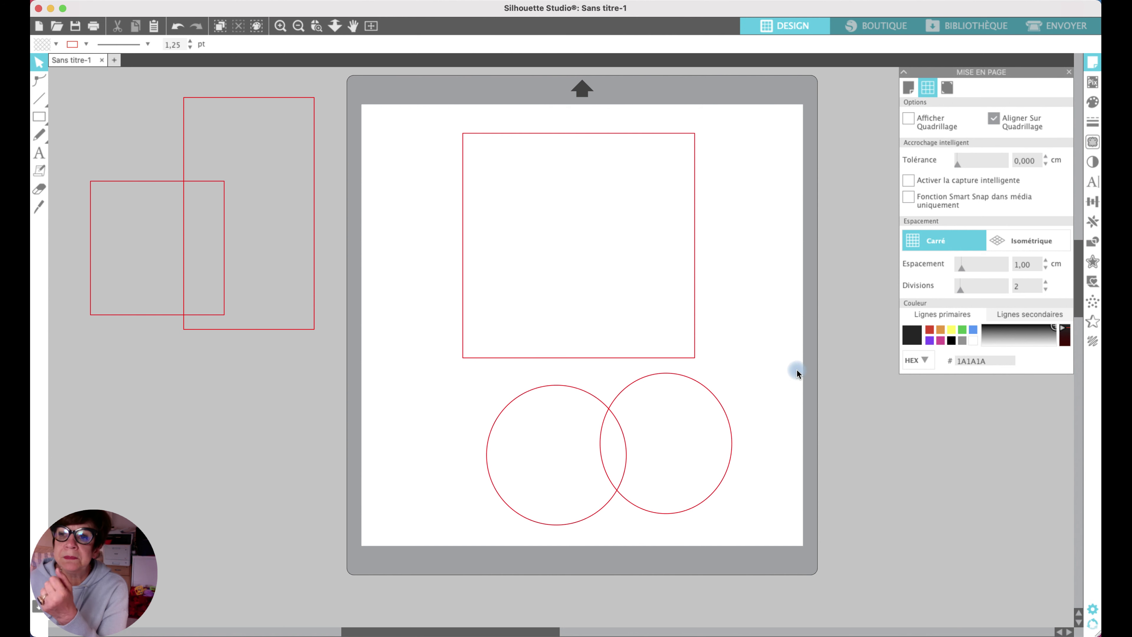
- Set the number of grid divisions to 1
click(1045, 290)
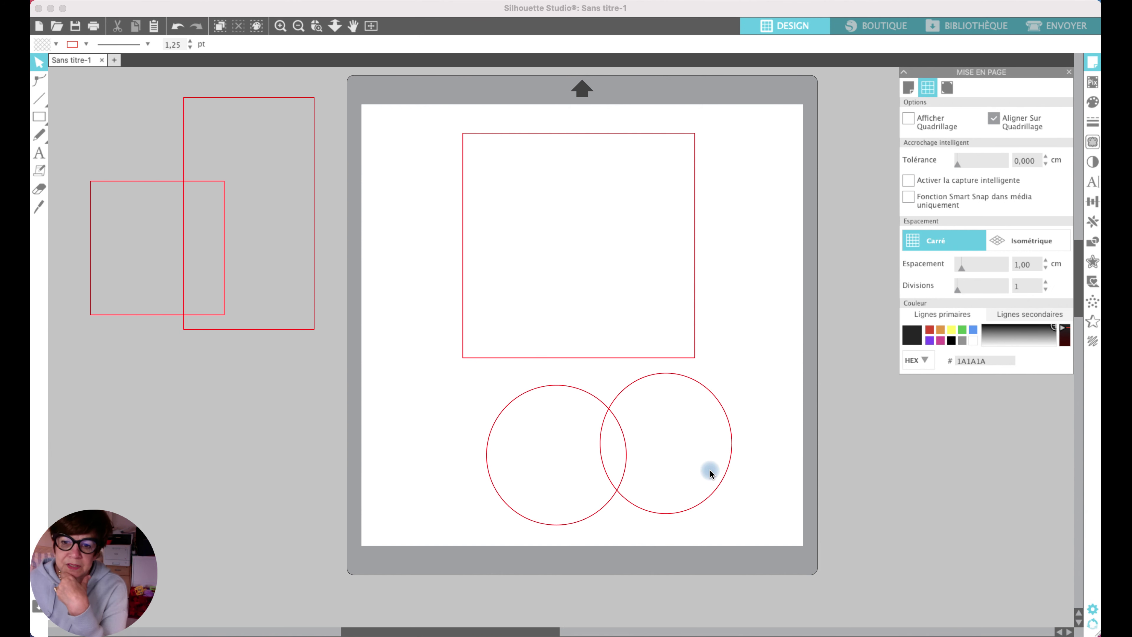
- Turn off alignment to the grid and move the near-round ellipse freely away from the circle until the two barely overlap
click(728, 467)
mouse_move(727, 469)
mouse_down()
mouse_move(705, 465)
mouse_move(736, 469)
mouse_up()
click(993, 119)
click(740, 469)
drag(741, 470, 748, 474)
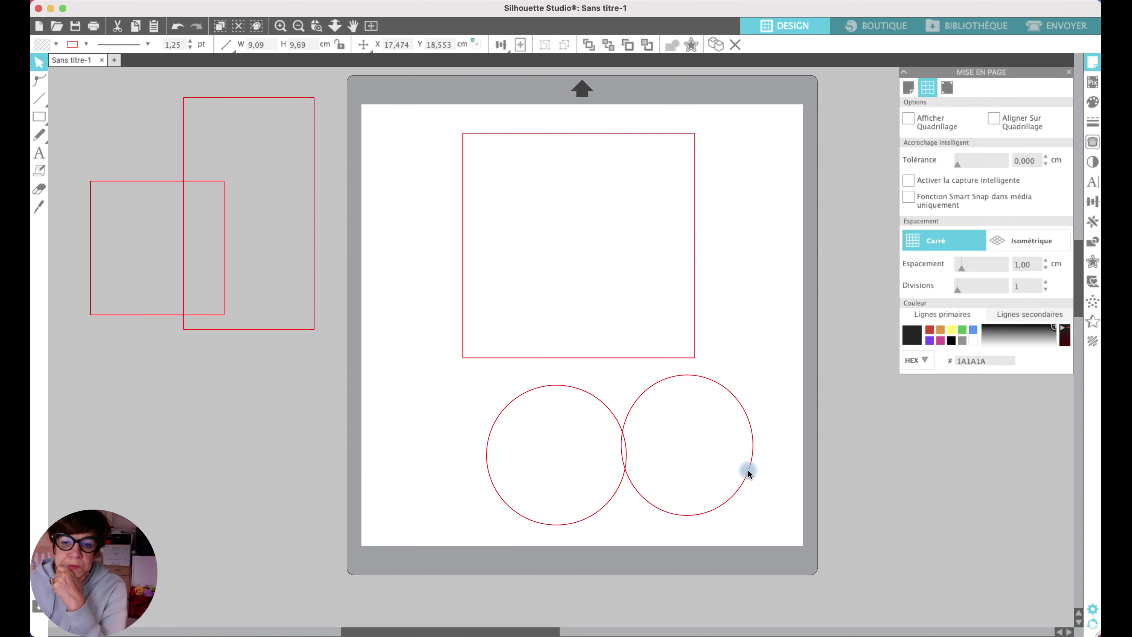
click(747, 469)
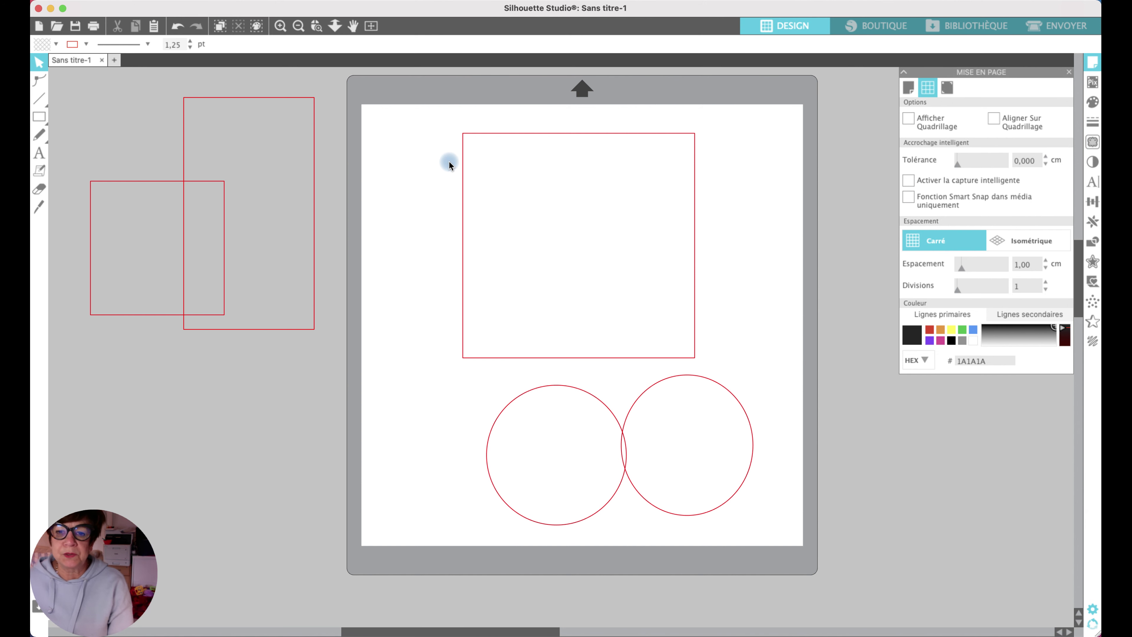
- Turn alignment to the grid back on and delete the large rectangle, the circle and the ellipse from the page
scroll(450, 163, left, 1)
click(993, 120)
click(795, 181)
click(918, 120)
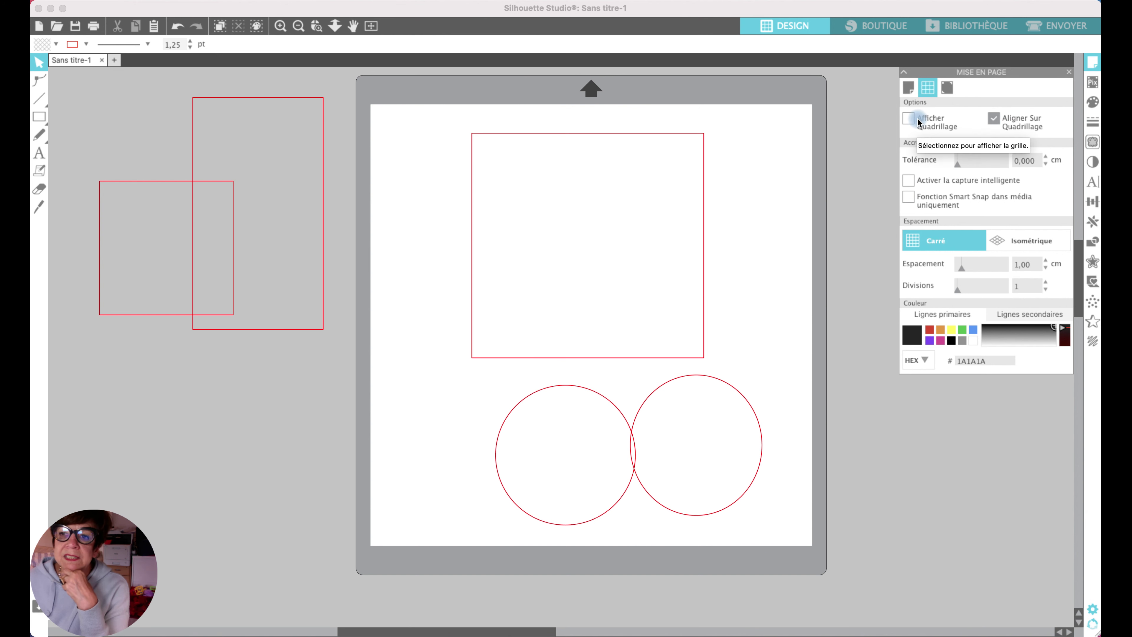
click(644, 151)
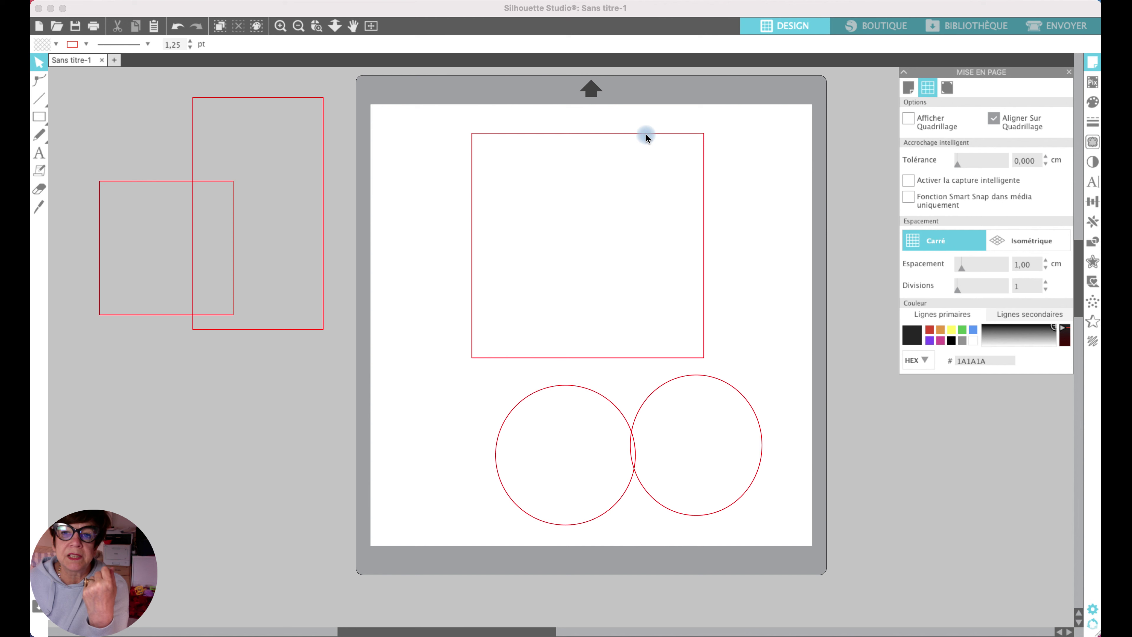
drag(370, 126, 856, 574)
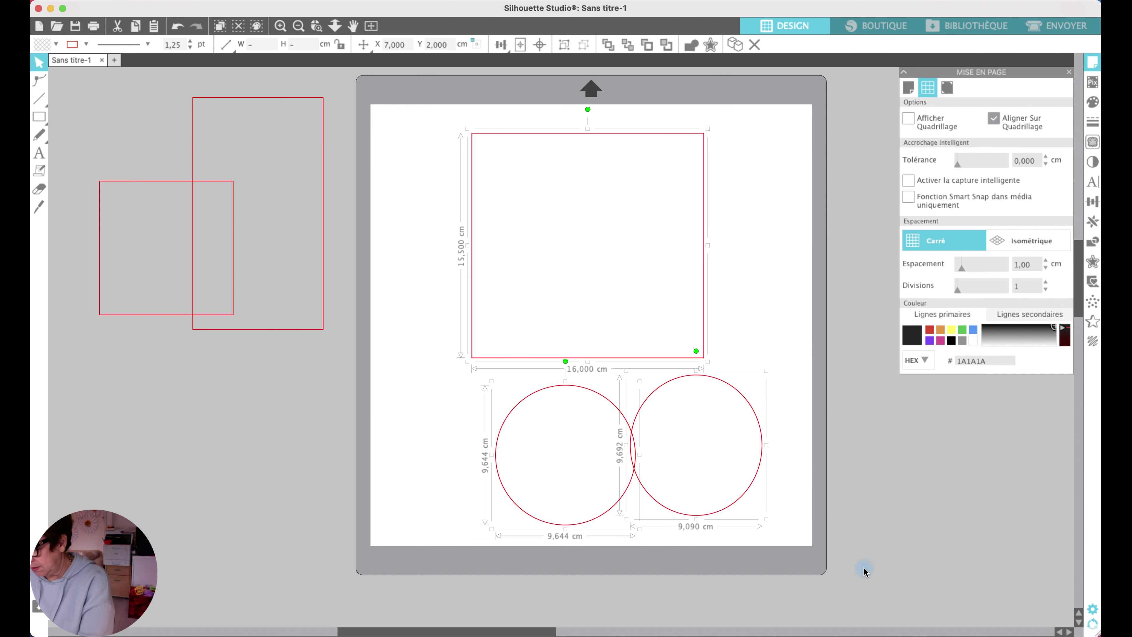
key(BackSpace)
- Draw a rounded rectangle 4 × 5 cm snapped to the grid and set the number of grid divisions to 2
mouse_move(38, 116)
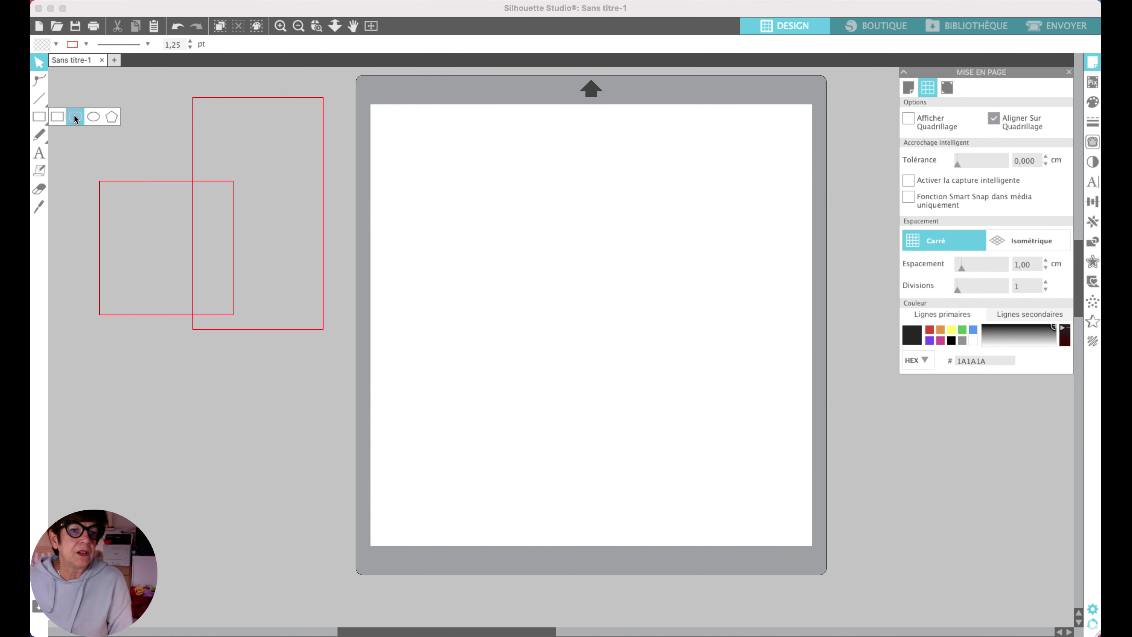
click(75, 119)
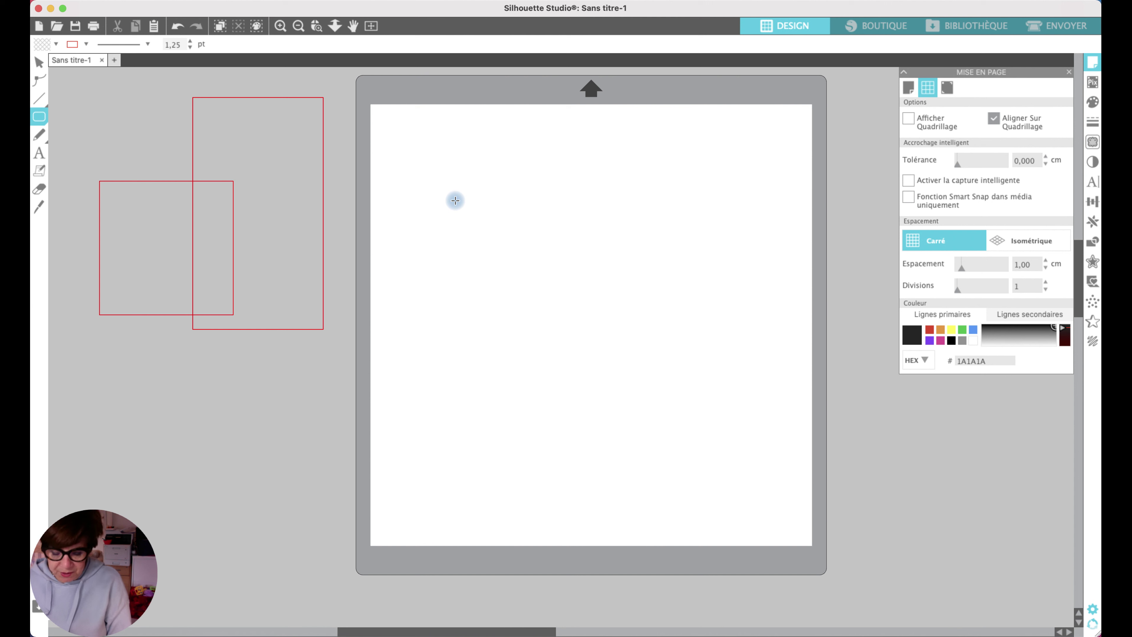
drag(473, 218, 515, 280)
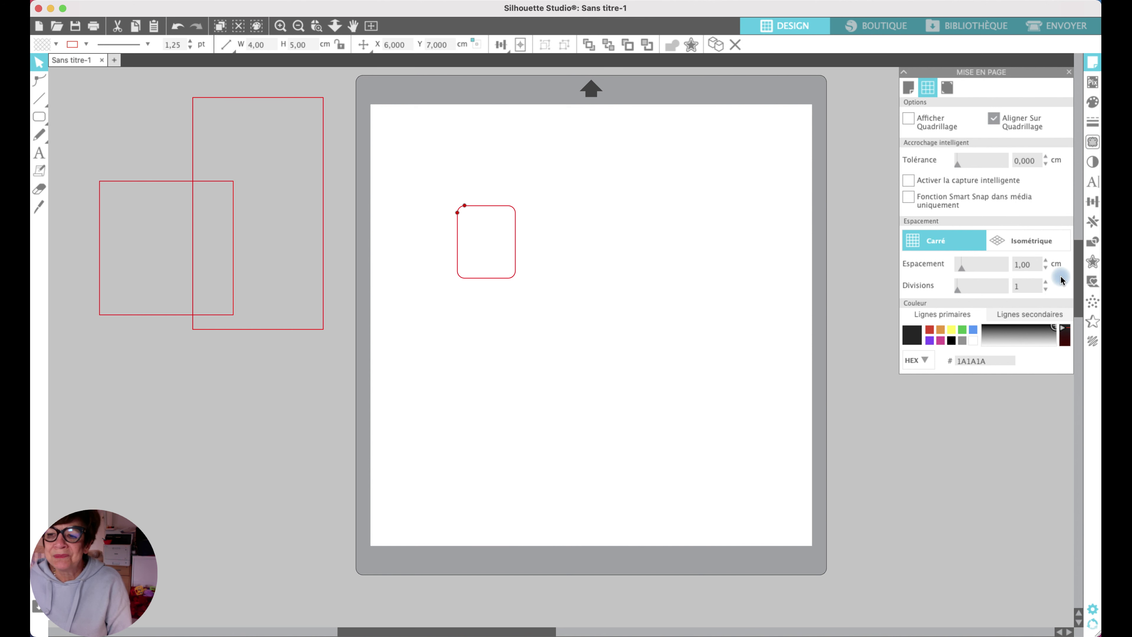
click(1046, 282)
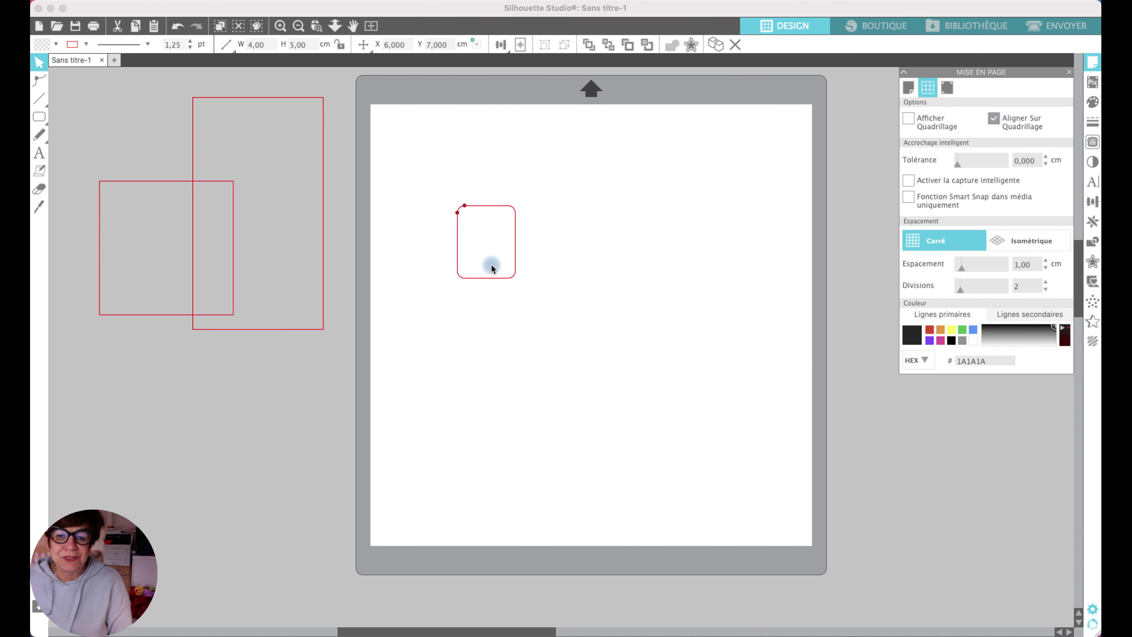
- Enlarge the rounded rectangle proportionally to about 5.31 × 6.64 cm and delete it
drag(511, 280, 545, 299)
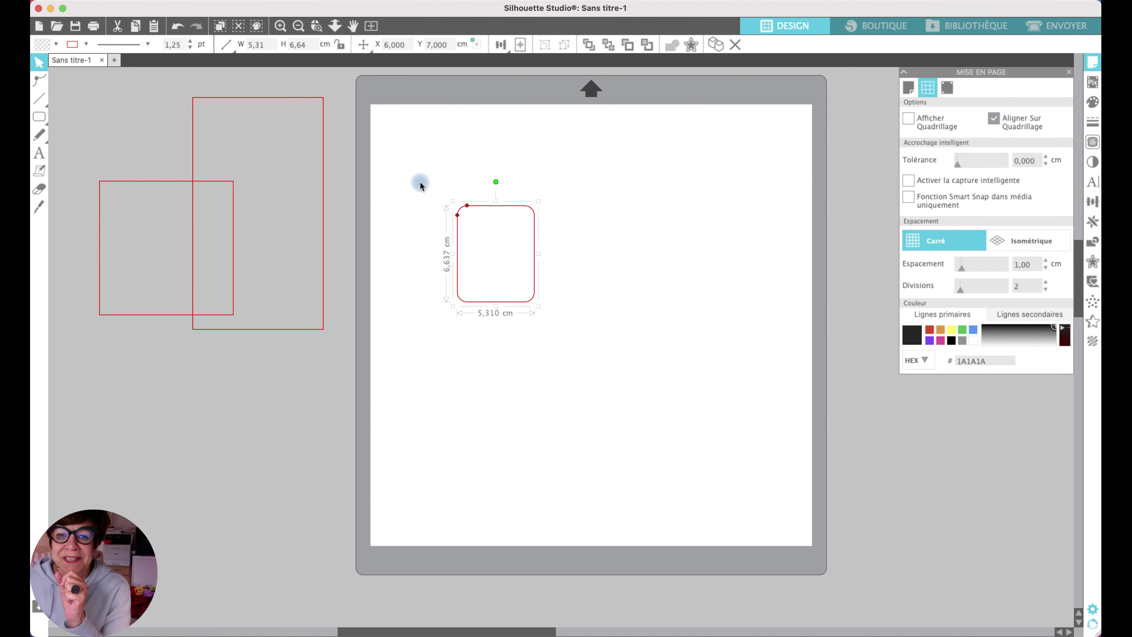
key(Delete)
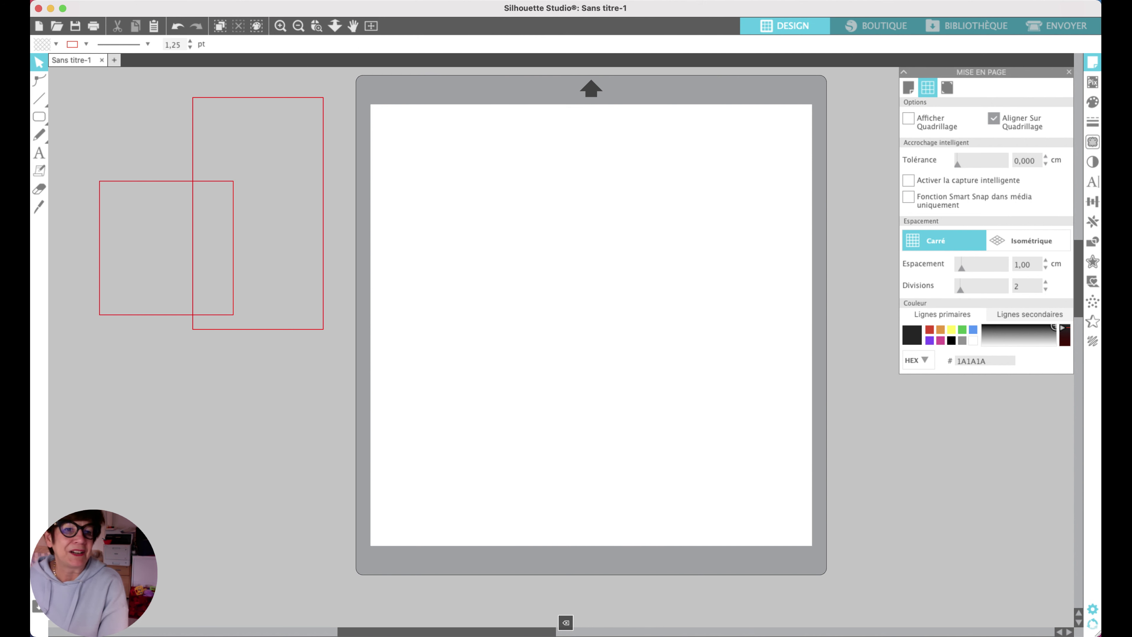
- Draw a rounded rectangle 6.5 × 9 cm snapped to the half-centimetre grid divisions in the upper part of the page
click(48, 117)
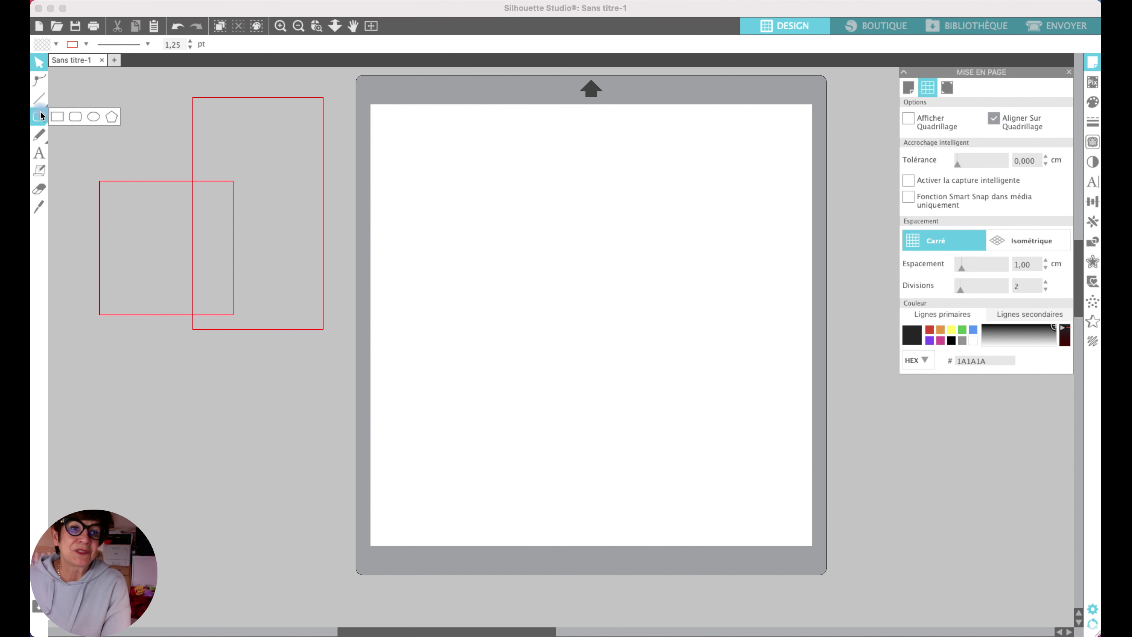
click(75, 116)
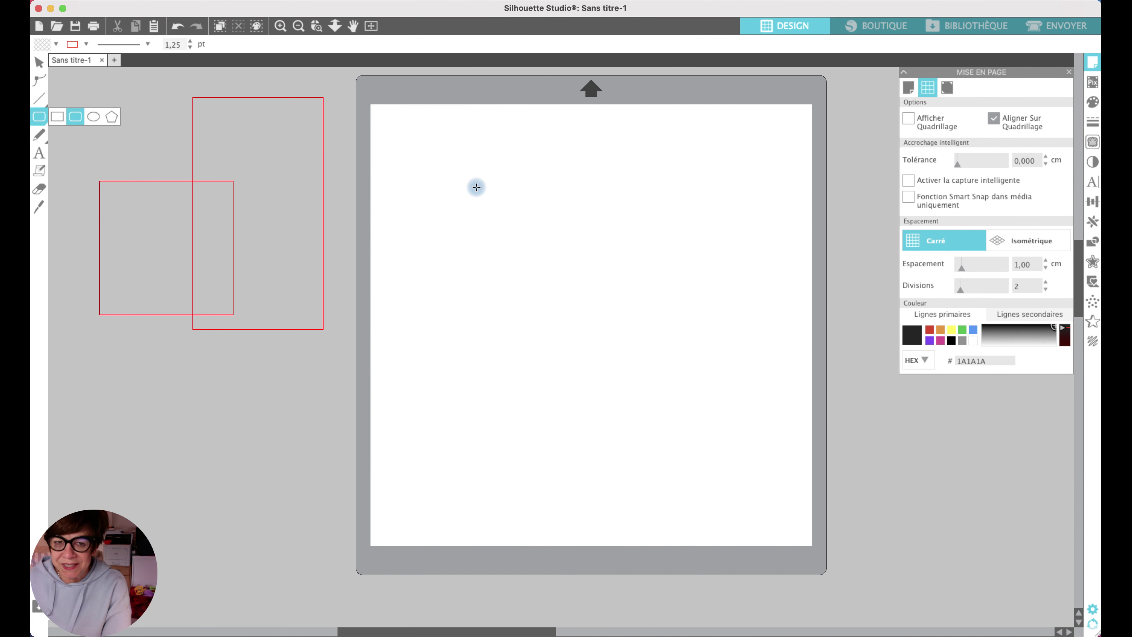
drag(476, 185, 551, 246)
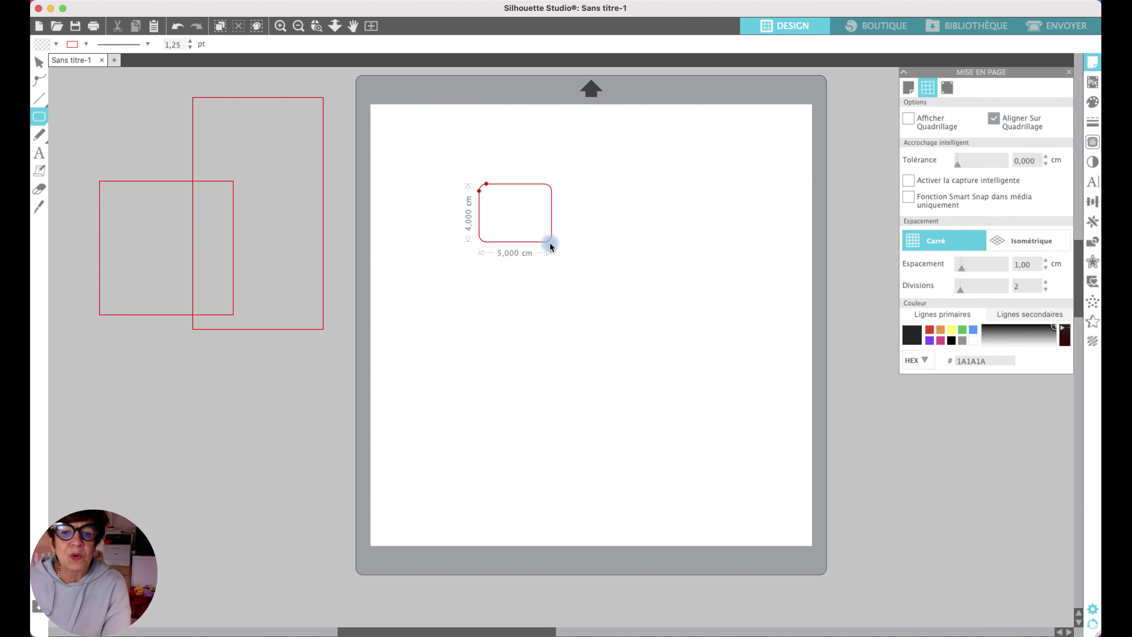
drag(550, 244, 574, 315)
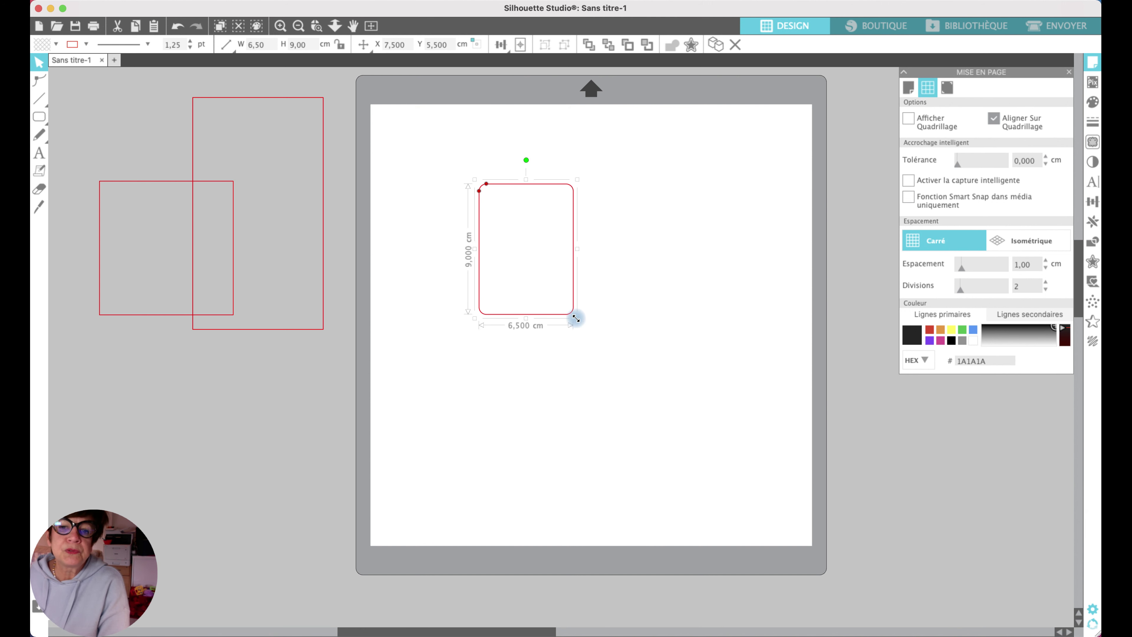
- Enlarge the rounded rectangle in two stages, to about 8.2 × 11.35 cm and about 8.49 × 11.76 cm, and delete it
drag(576, 318, 599, 354)
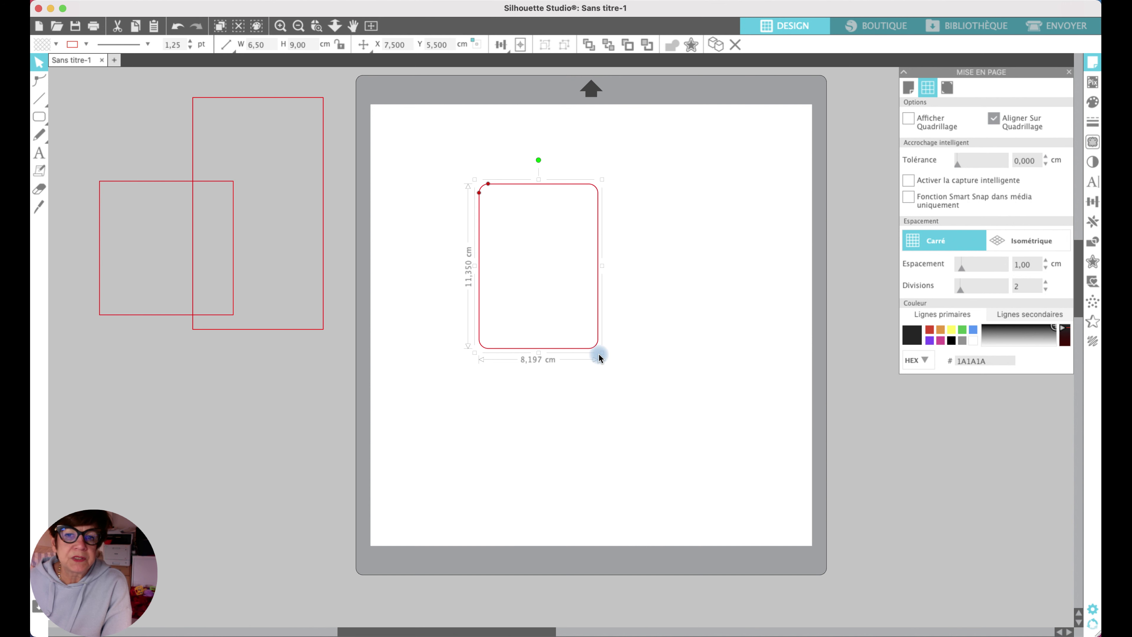
drag(596, 352, 600, 365)
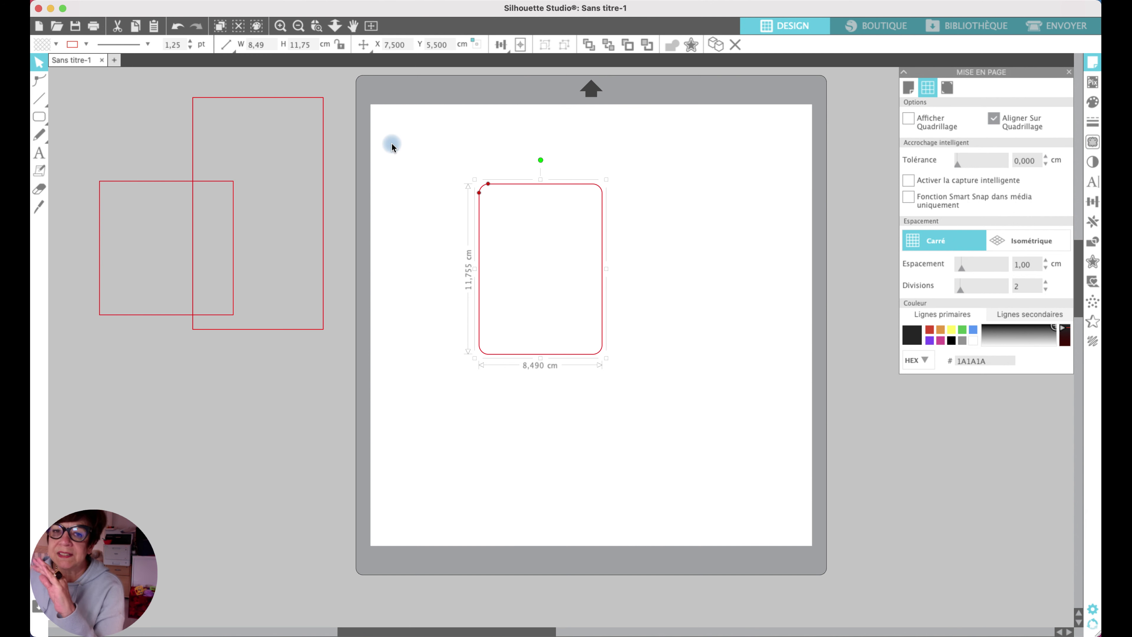
scroll(390, 142, right, 2)
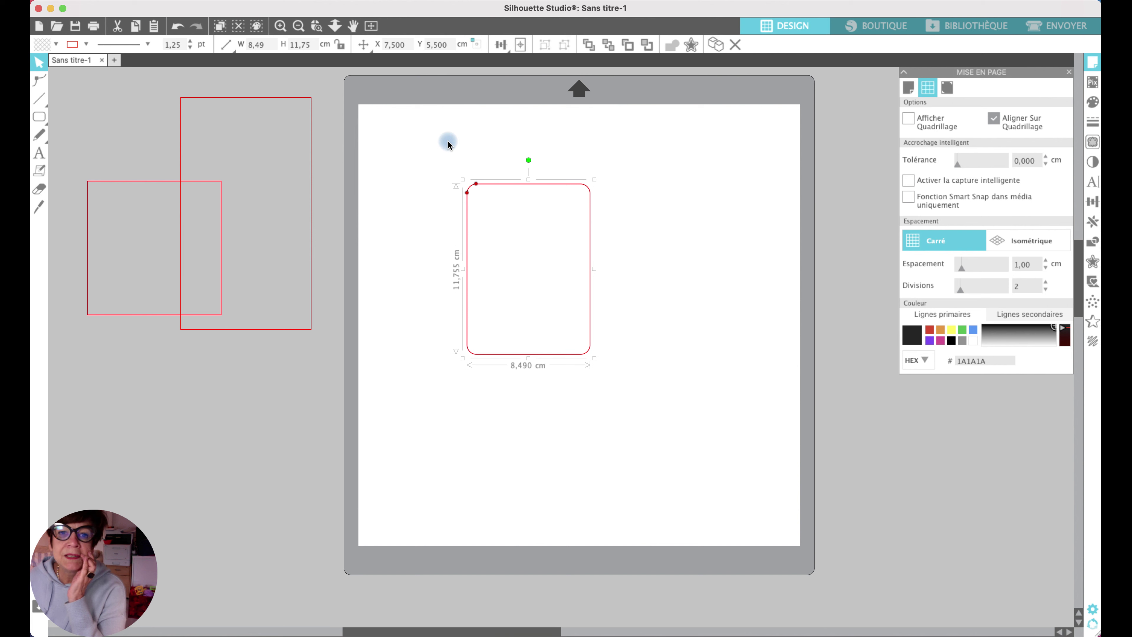
key(Delete)
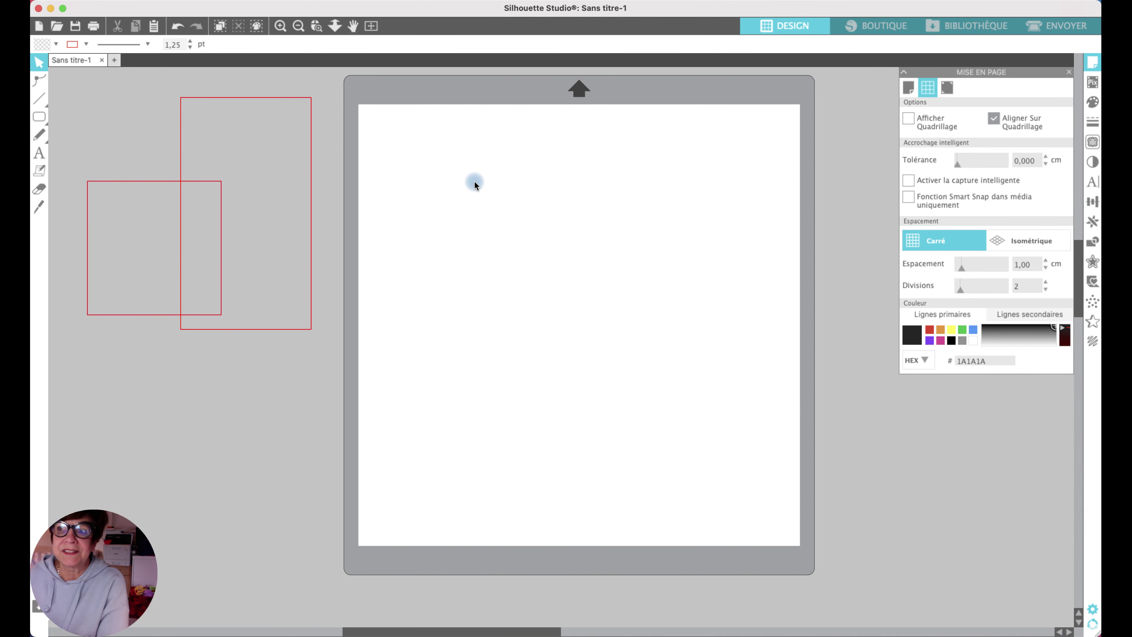
- Draw a tall rounded rectangle 13 × 21 cm snapped to the grid and turn off alignment to the grid
click(36, 117)
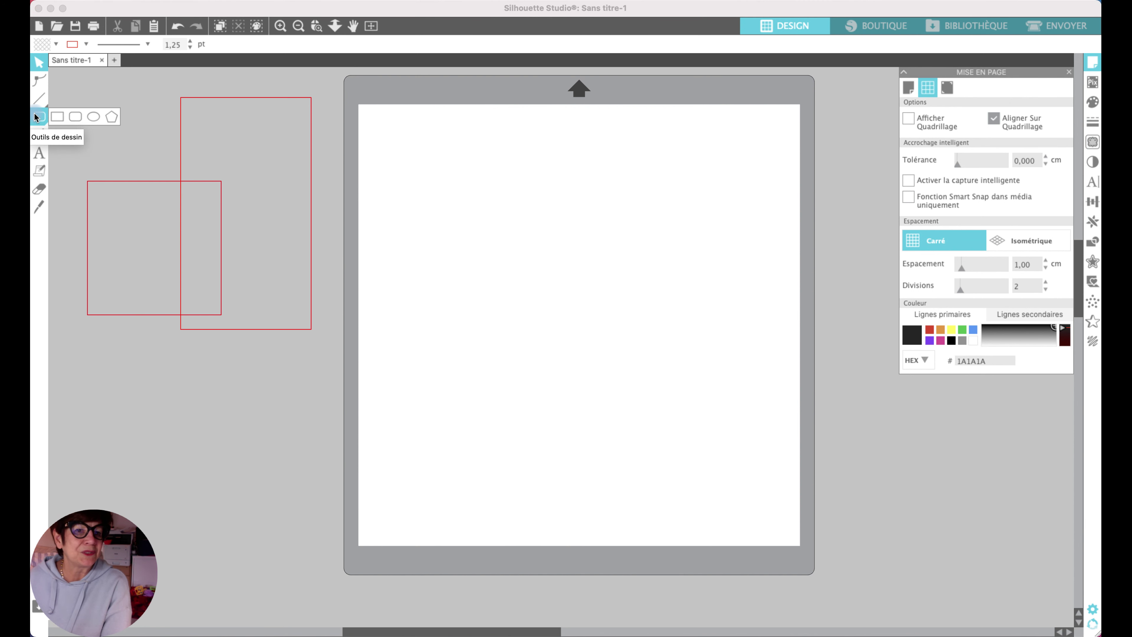
click(79, 119)
mouse_move(445, 177)
mouse_down()
mouse_move(573, 297)
mouse_move(664, 435)
mouse_move(635, 480)
mouse_up()
click(994, 120)
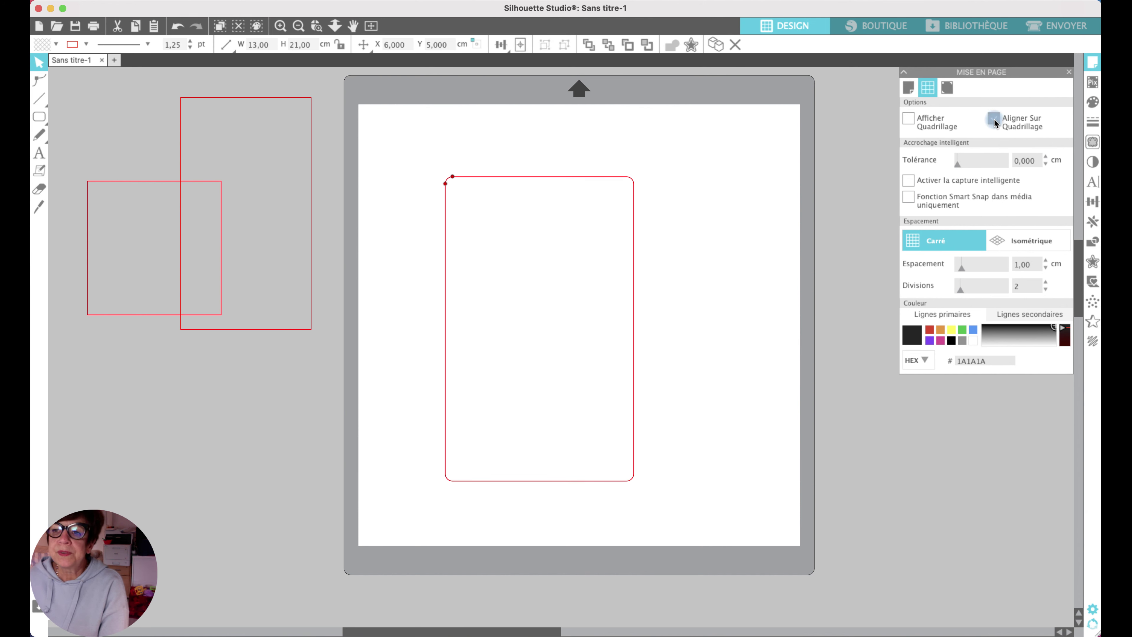
click(649, 204)
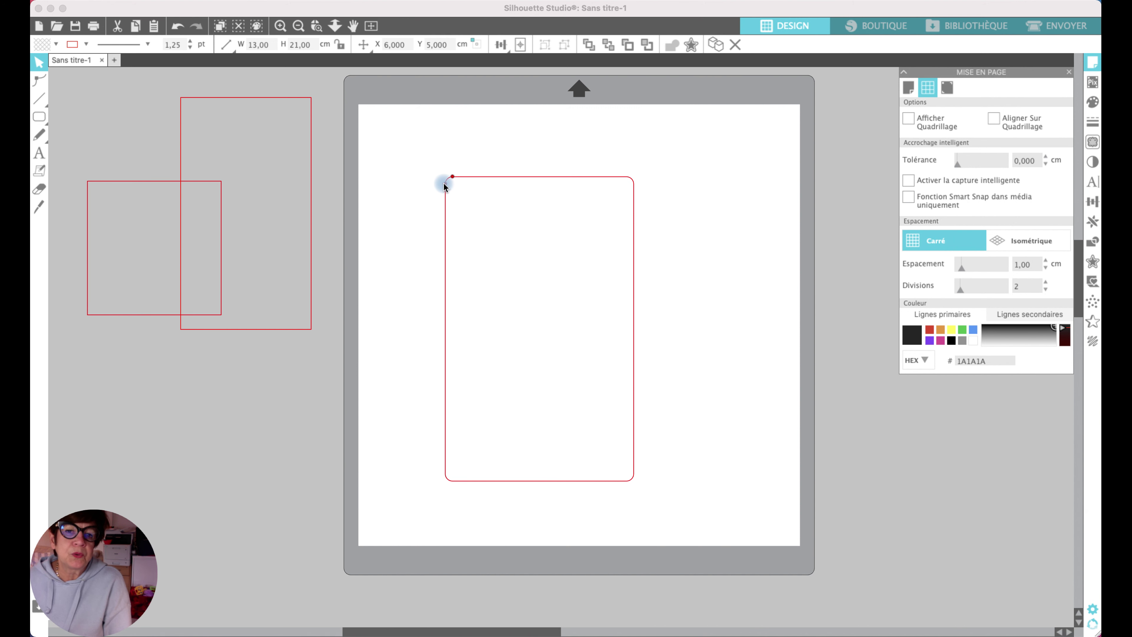
- Stretch the rectangle's corner curves along its vertical sides, shorten them partly, and undo both corner changes
click(446, 183)
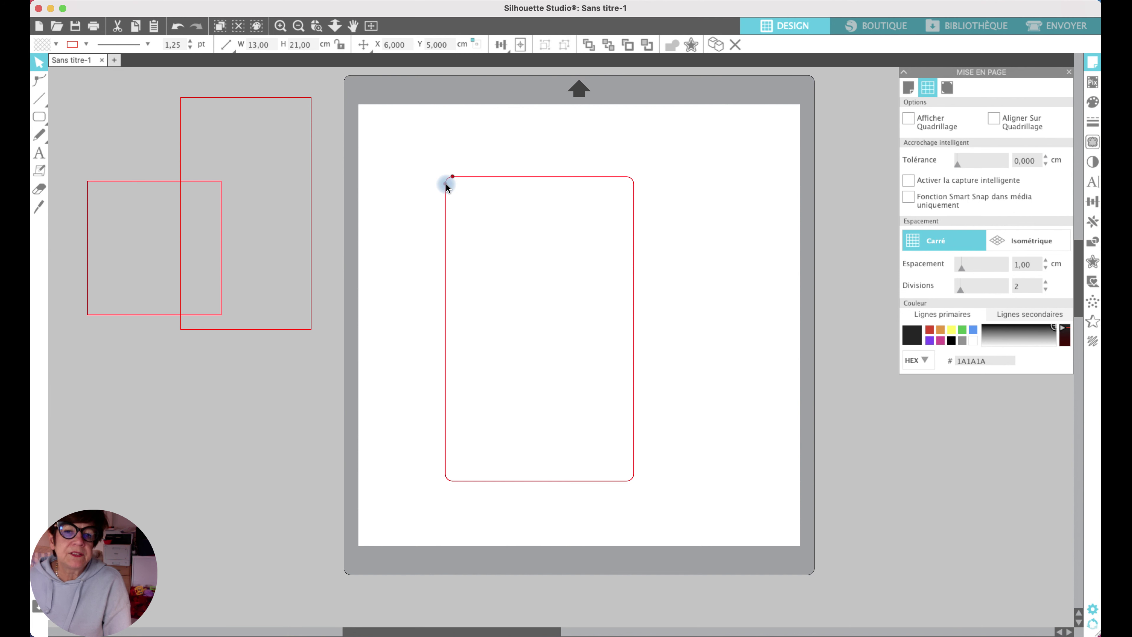
drag(446, 184, 444, 262)
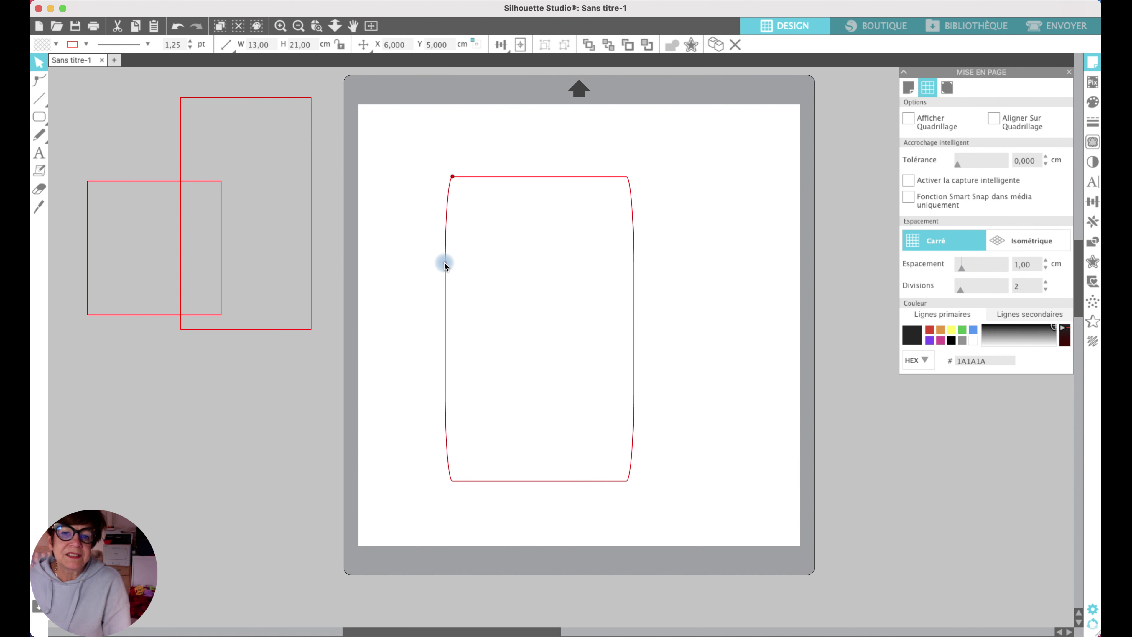
drag(444, 261, 455, 212)
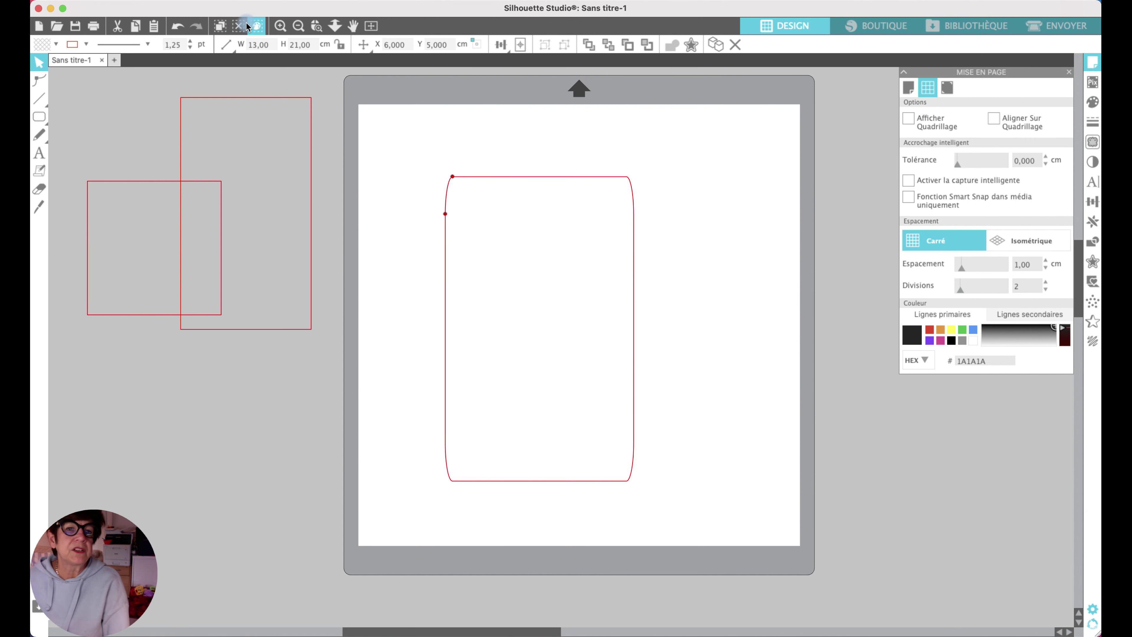
click(184, 30)
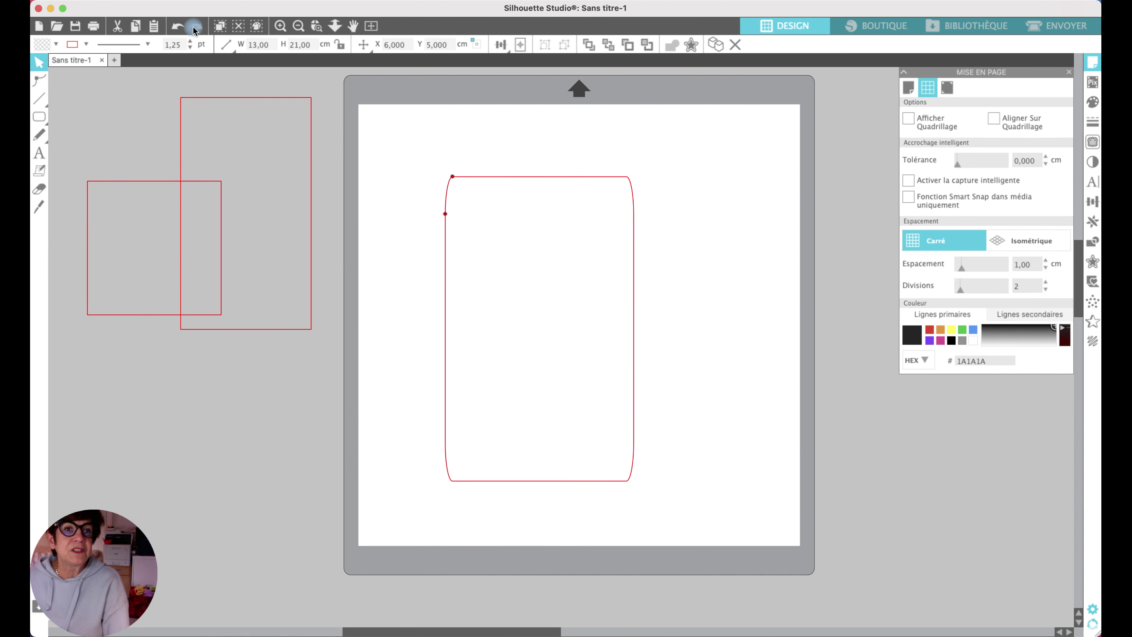
click(180, 28)
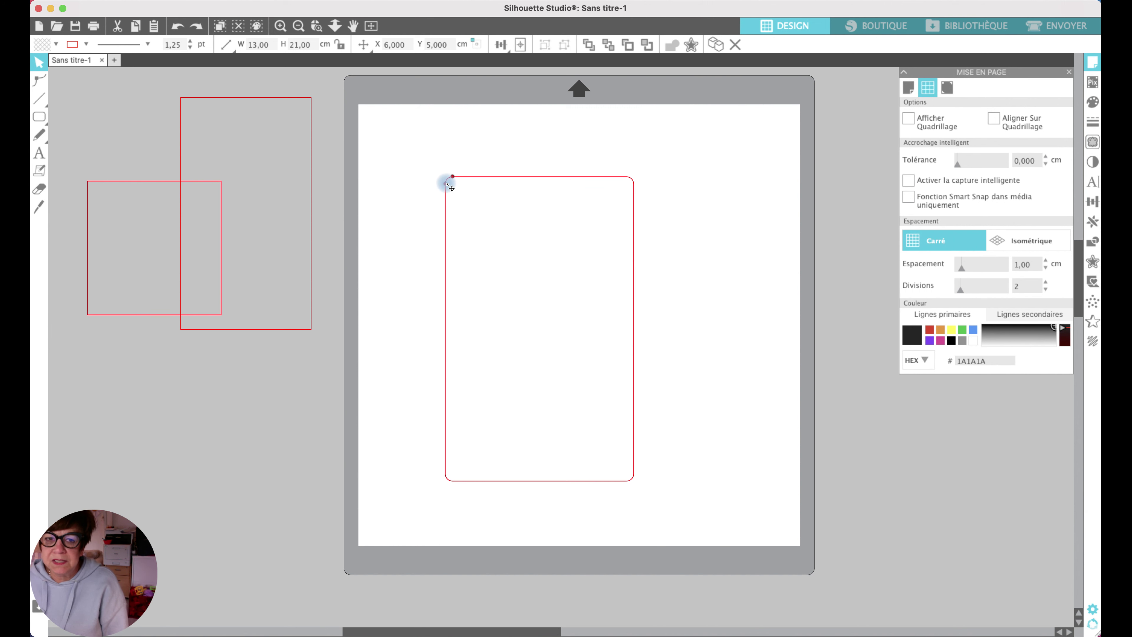
- Increase the rectangle's corner rounding evenly and shrink the shape proportionally to about 8.88 × 14.35 cm
mouse_move(445, 184)
mouse_down()
mouse_move(430, 316)
mouse_move(439, 180)
mouse_move(427, 243)
mouse_move(422, 291)
mouse_move(447, 181)
mouse_move(423, 255)
mouse_move(435, 193)
mouse_up()
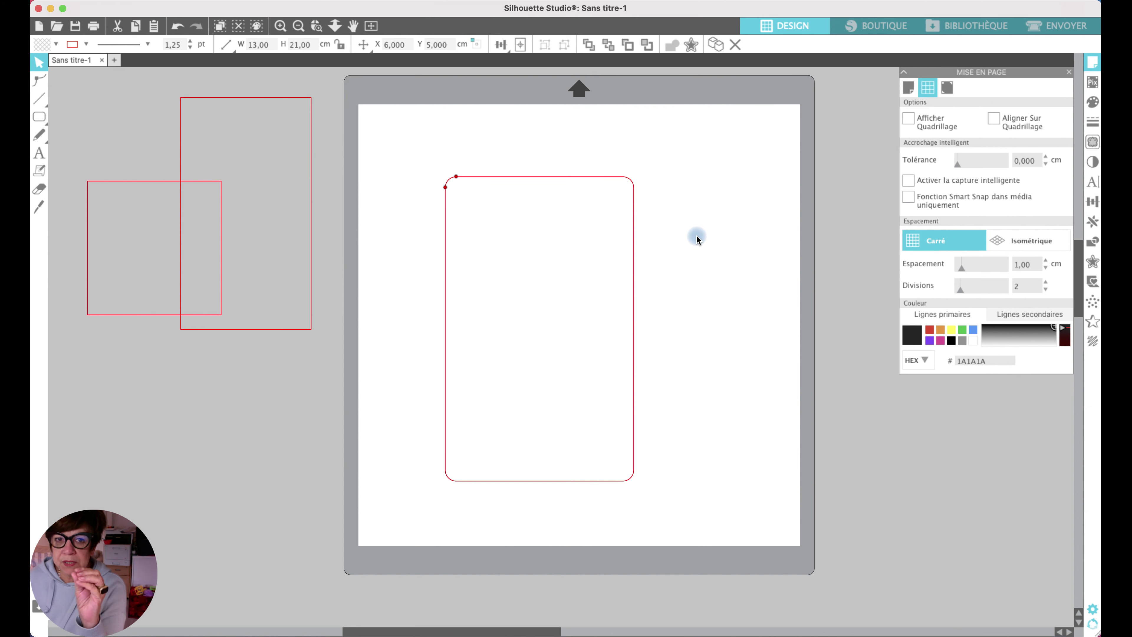
click(575, 178)
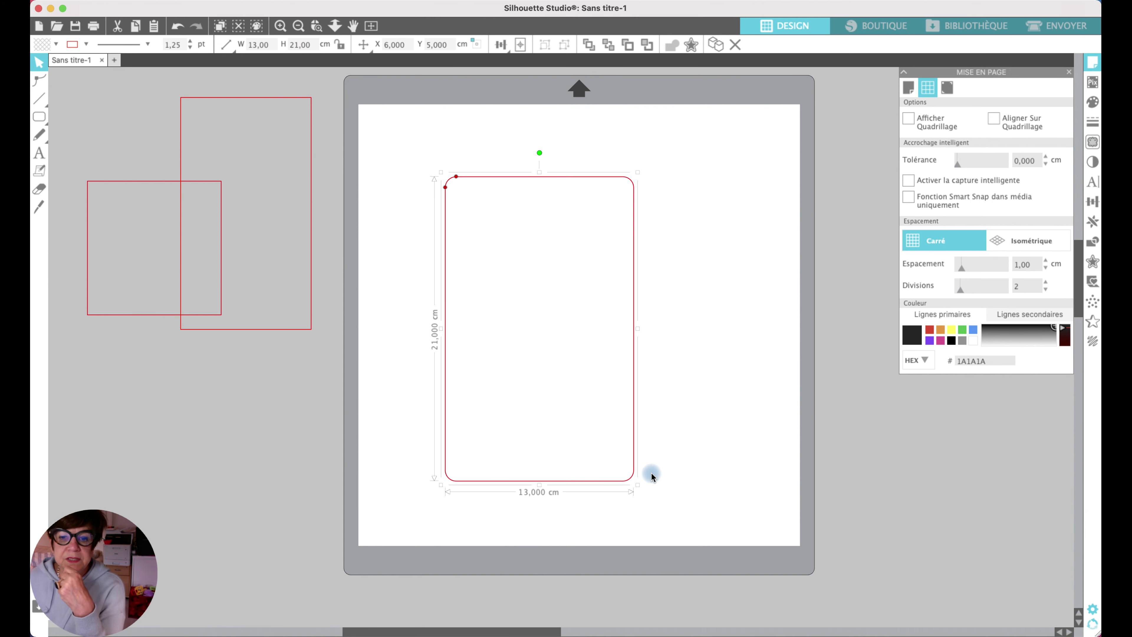
drag(636, 489, 577, 392)
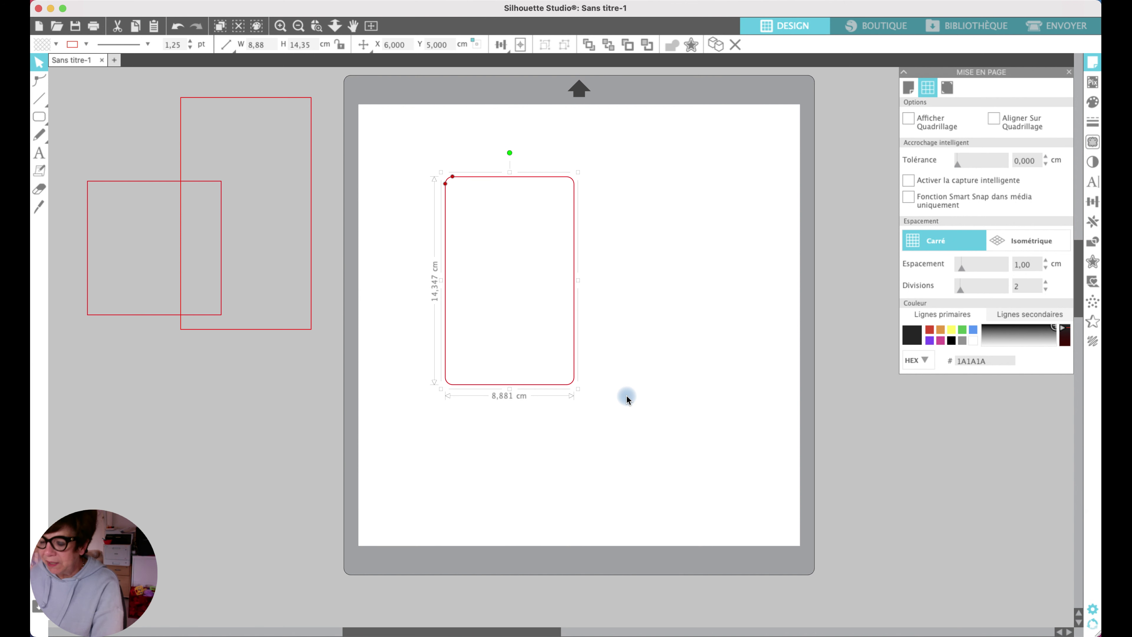
- Delete the rounded rectangle and draw a regular five-sided polygon about 10.44 × 9.99 cm in the upper left part of the page
key(Delete)
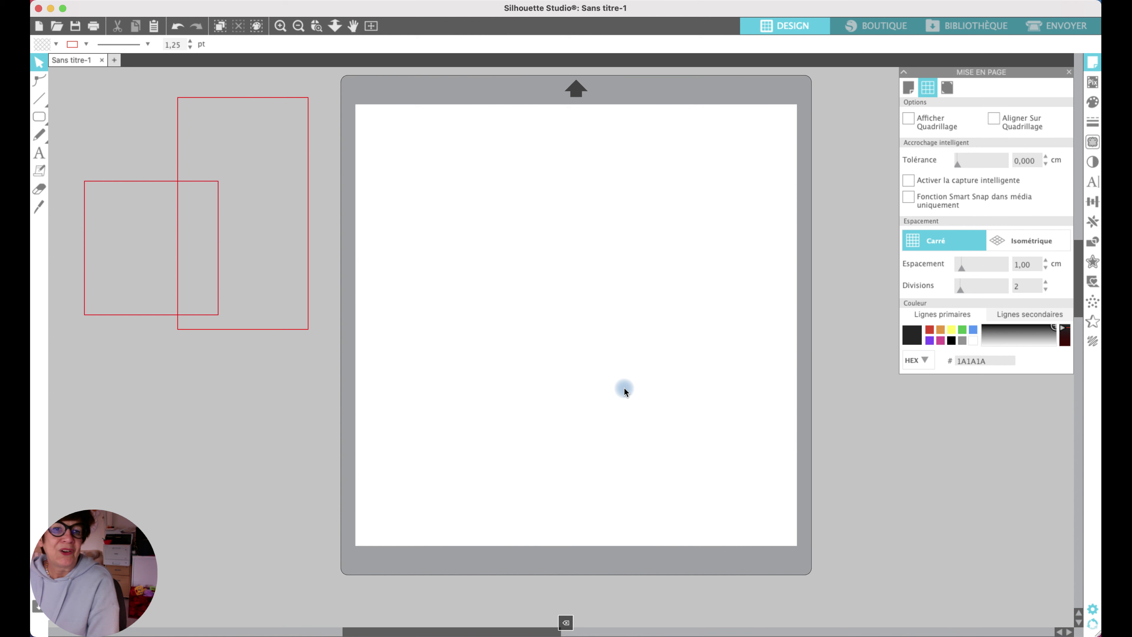
scroll(624, 390, right, 3)
click(40, 117)
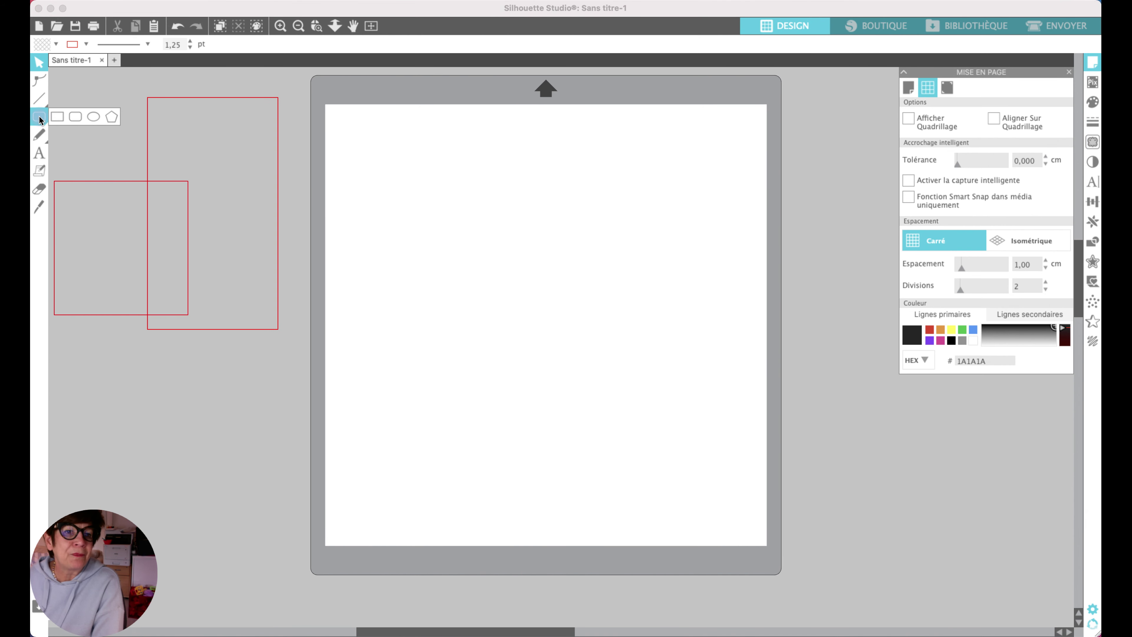
click(112, 117)
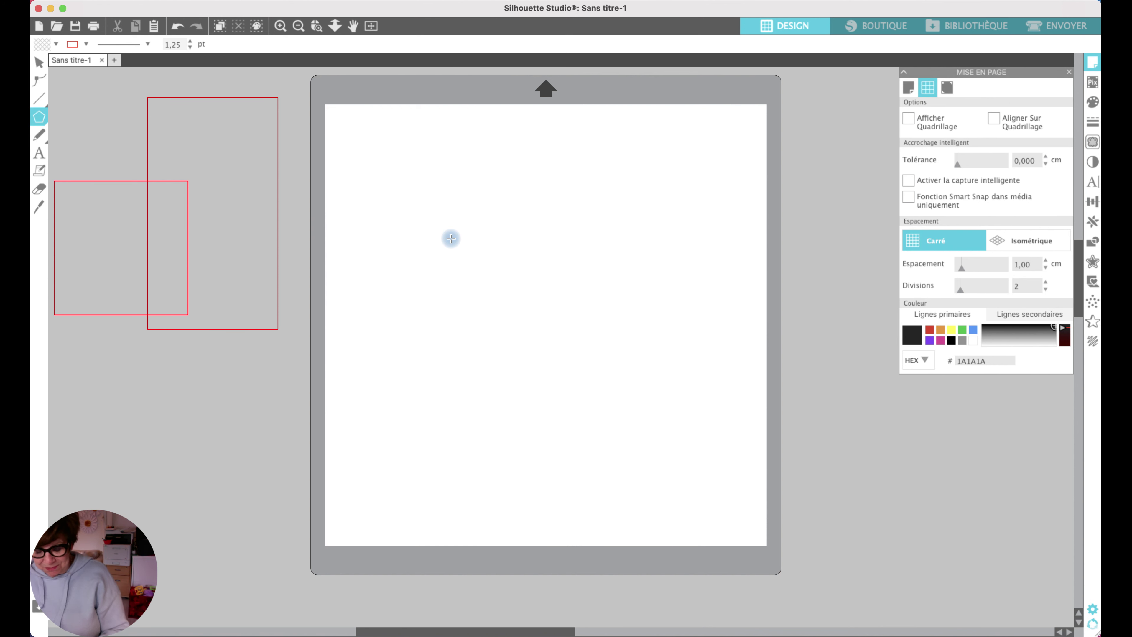
mouse_move(451, 238)
mouse_down()
mouse_move(576, 396)
mouse_move(466, 231)
mouse_move(480, 240)
mouse_move(470, 296)
mouse_move(501, 264)
mouse_move(442, 257)
mouse_move(513, 268)
mouse_move(467, 273)
mouse_move(509, 272)
mouse_up()
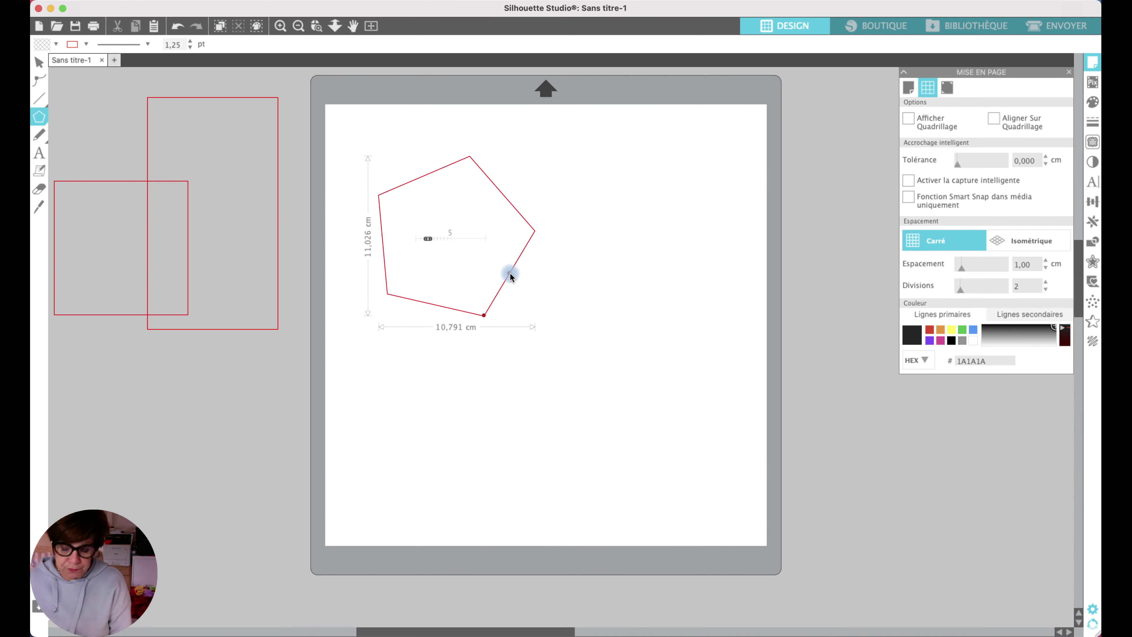
drag(509, 273, 513, 261)
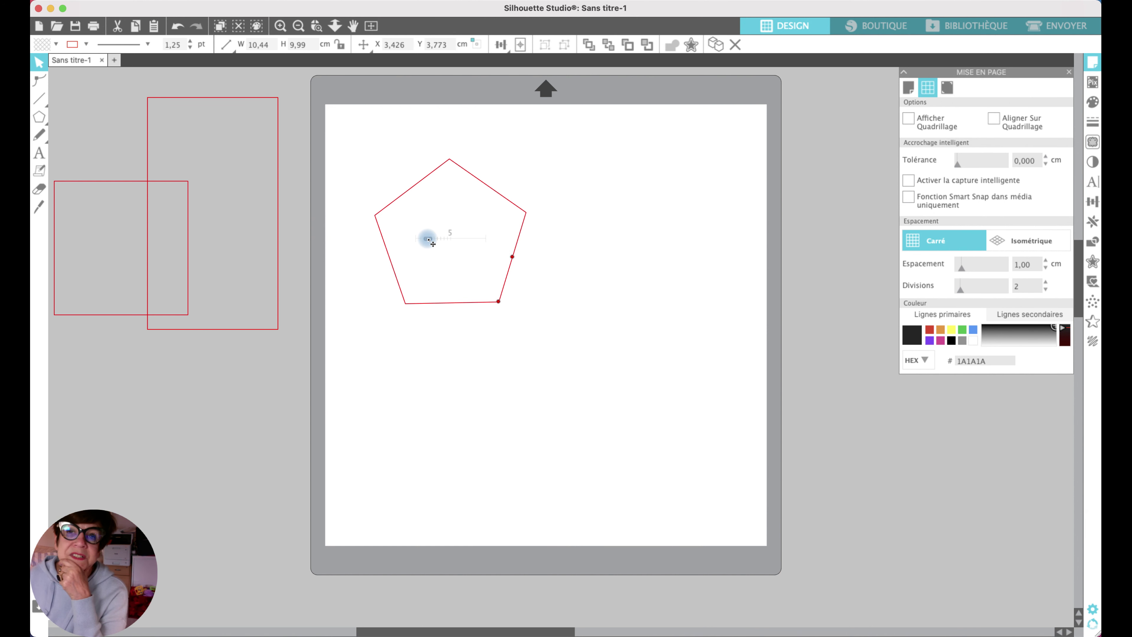
- Vary the polygon's number of sides up to 33 and down to 3, and turn the triangle upright at about 15.99 × 13.98 cm
drag(430, 242, 490, 249)
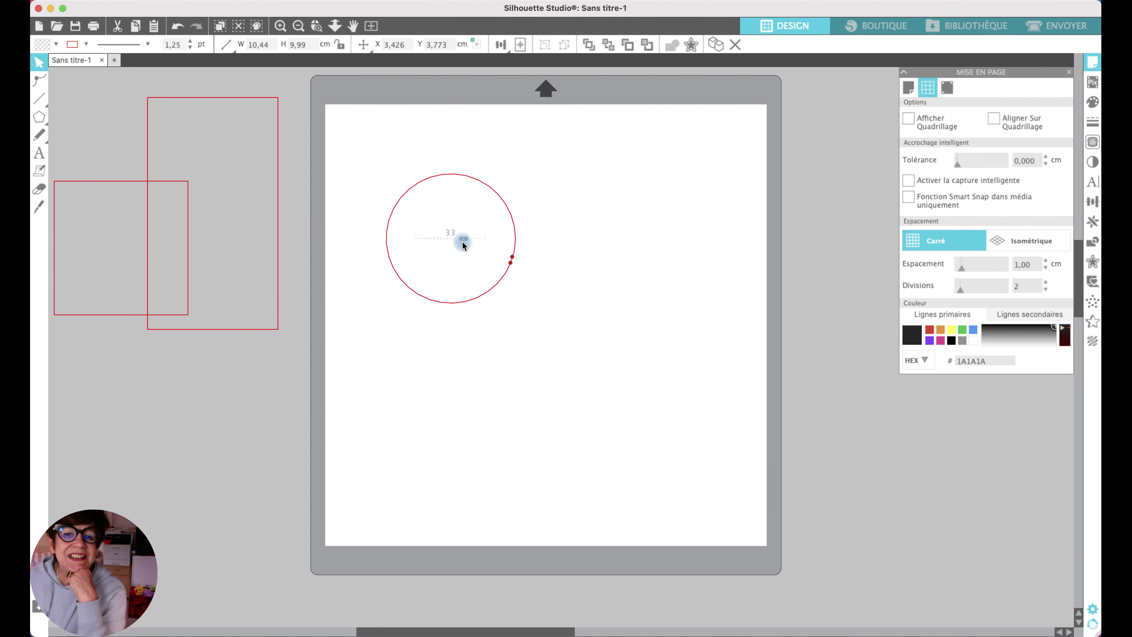
drag(462, 241, 419, 234)
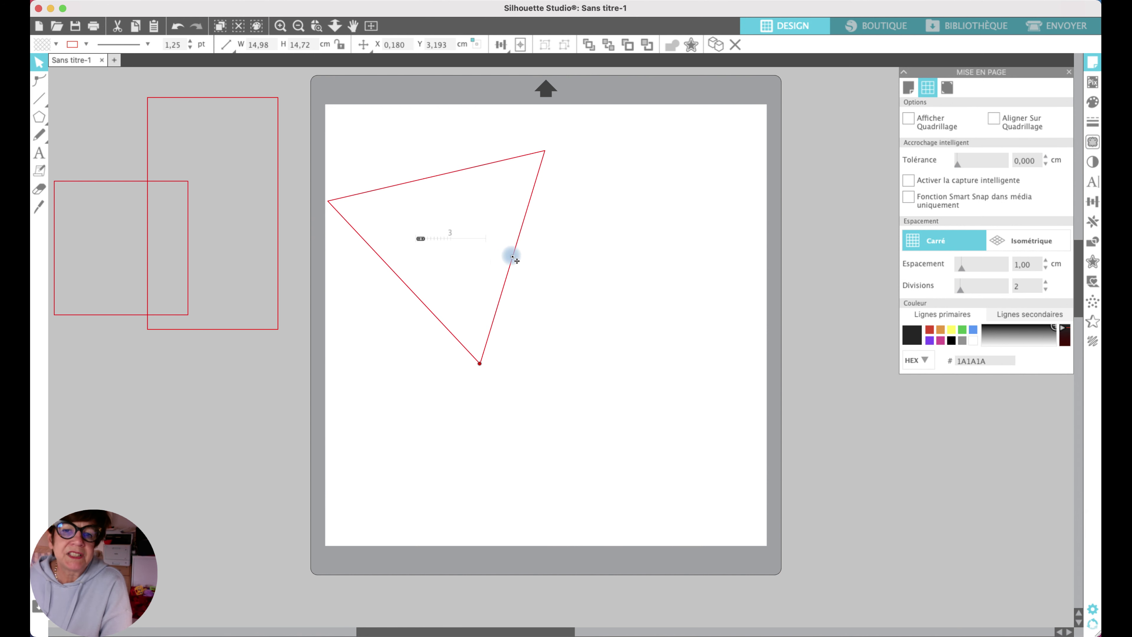
drag(511, 257, 504, 209)
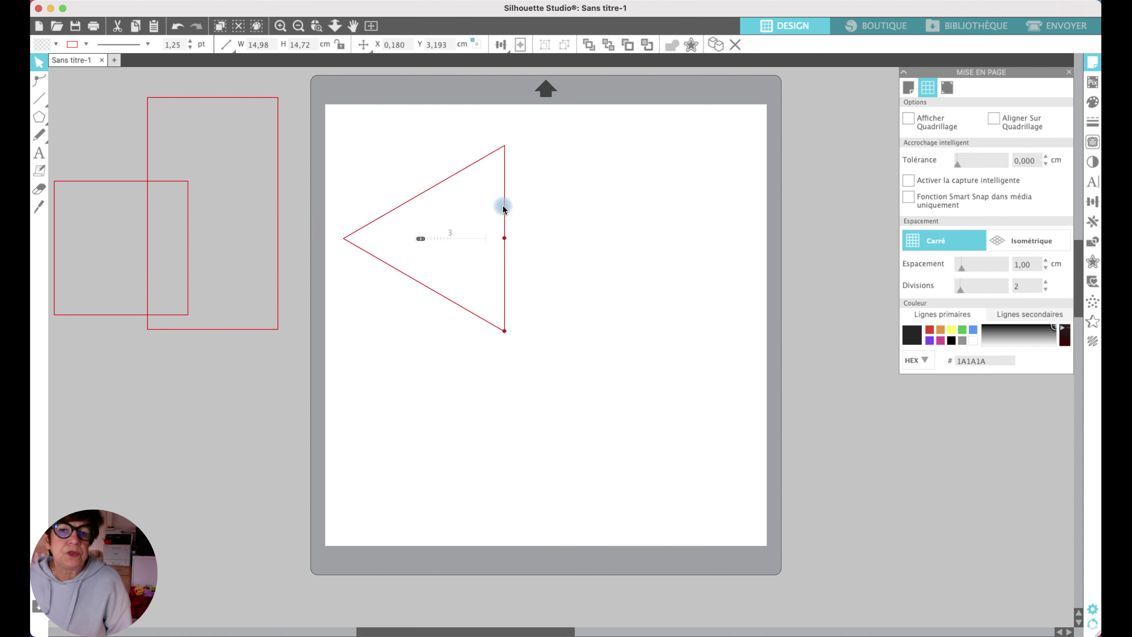
drag(503, 208, 506, 201)
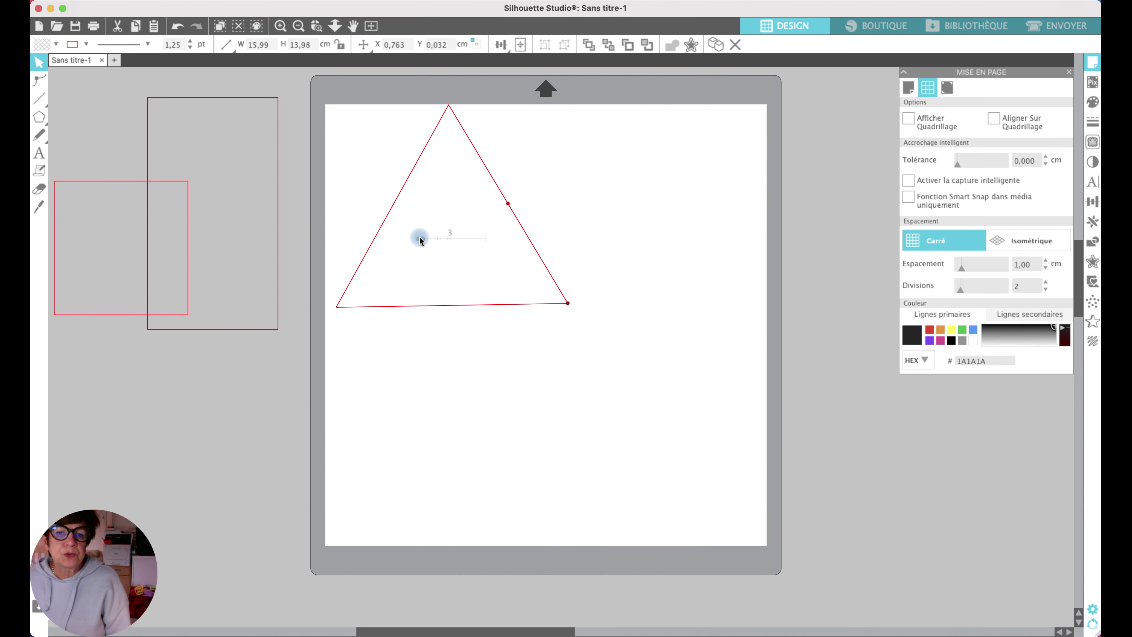
- Convert the triangle to a path, and reposition and scale it to about 13.22 × 11.56 cm near the middle of the page
right_click(500, 234)
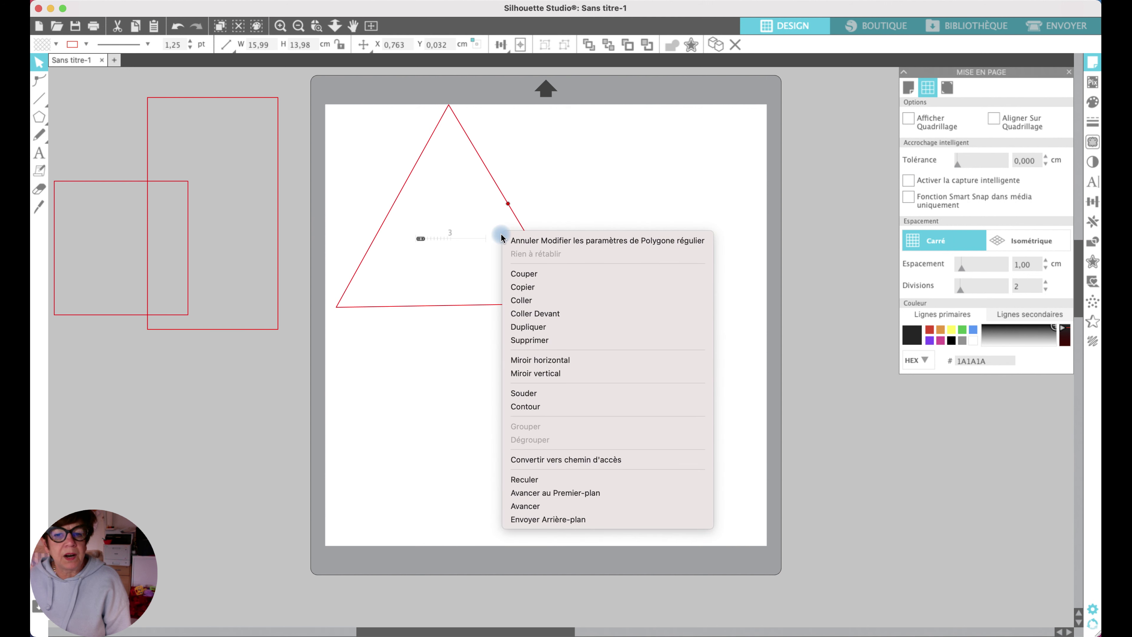
click(585, 464)
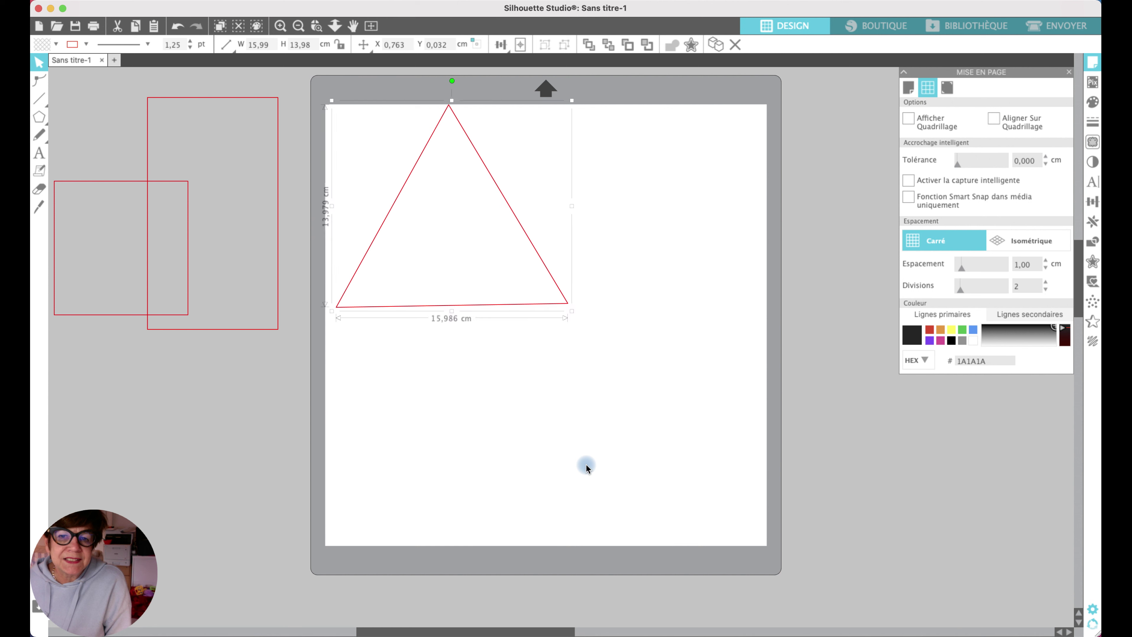
drag(459, 282, 602, 405)
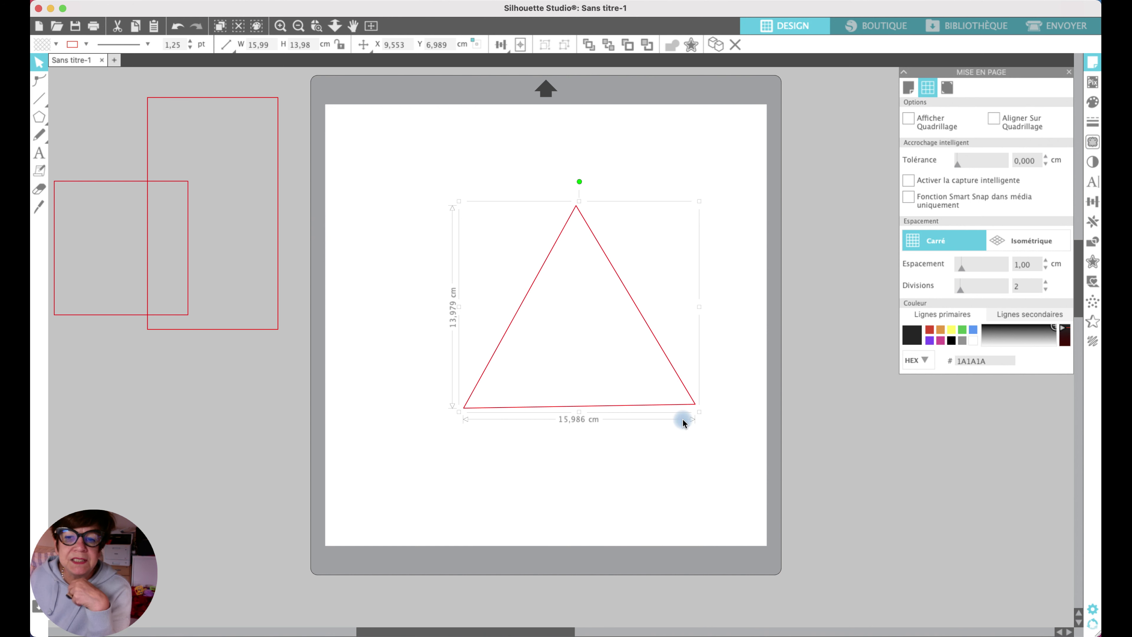
drag(698, 411, 576, 466)
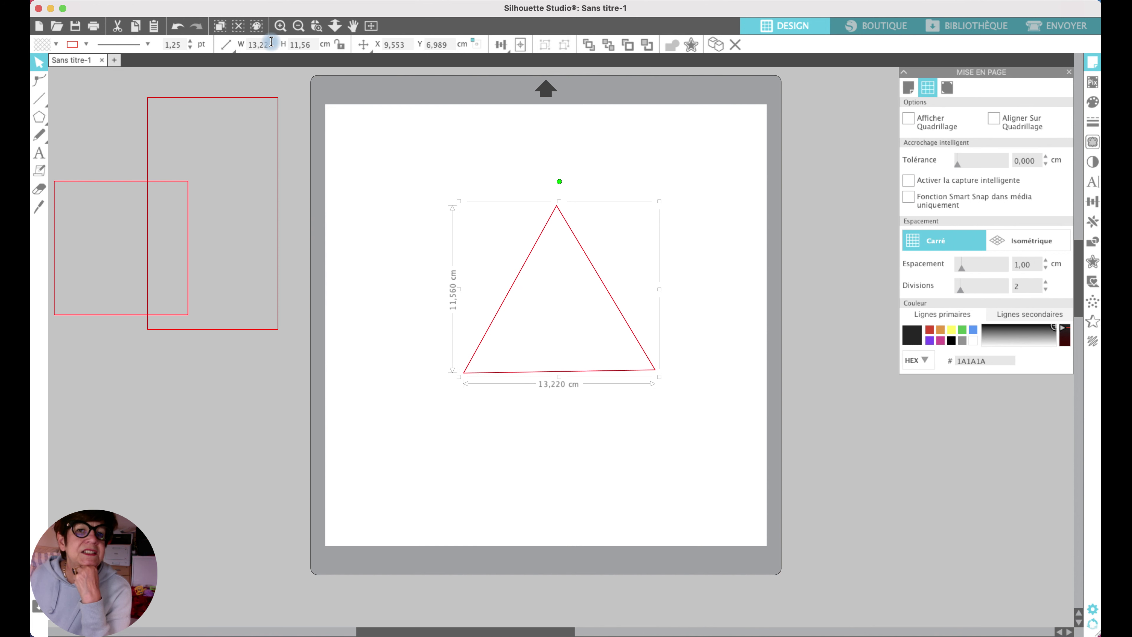
- Set the triangle's width to 4 cm and its height to 6 cm
click(243, 43)
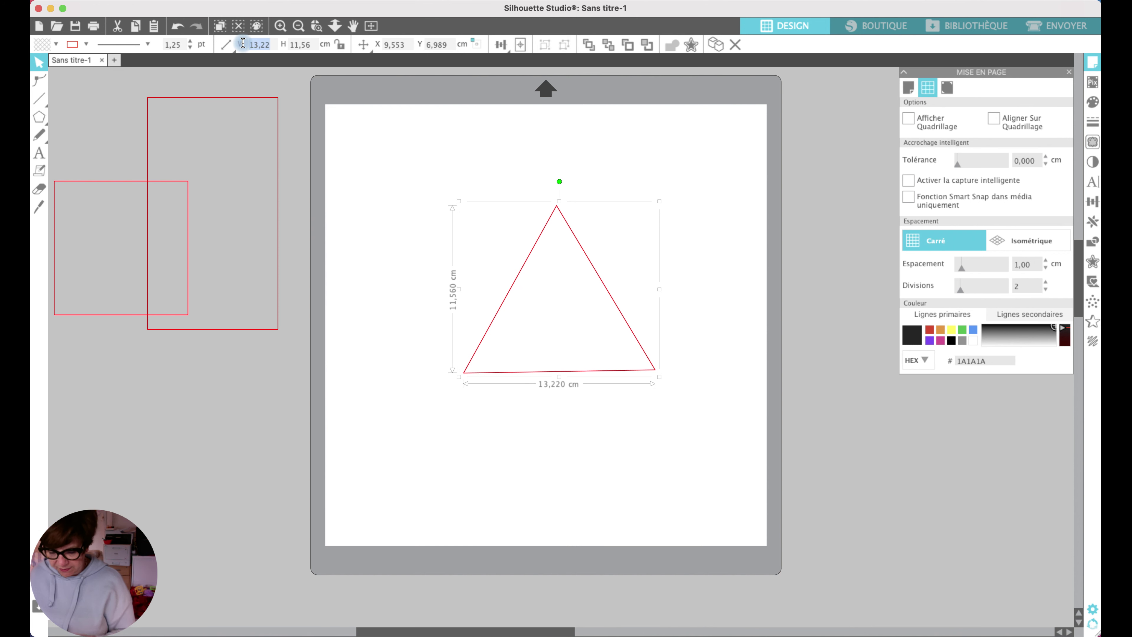
text(4)
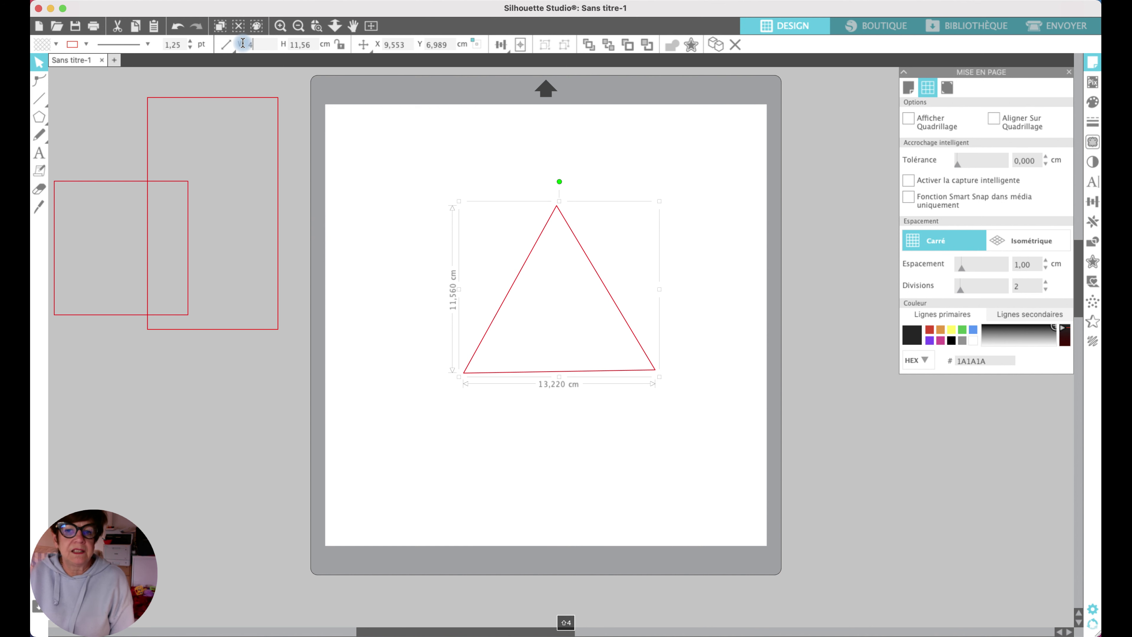
click(301, 43)
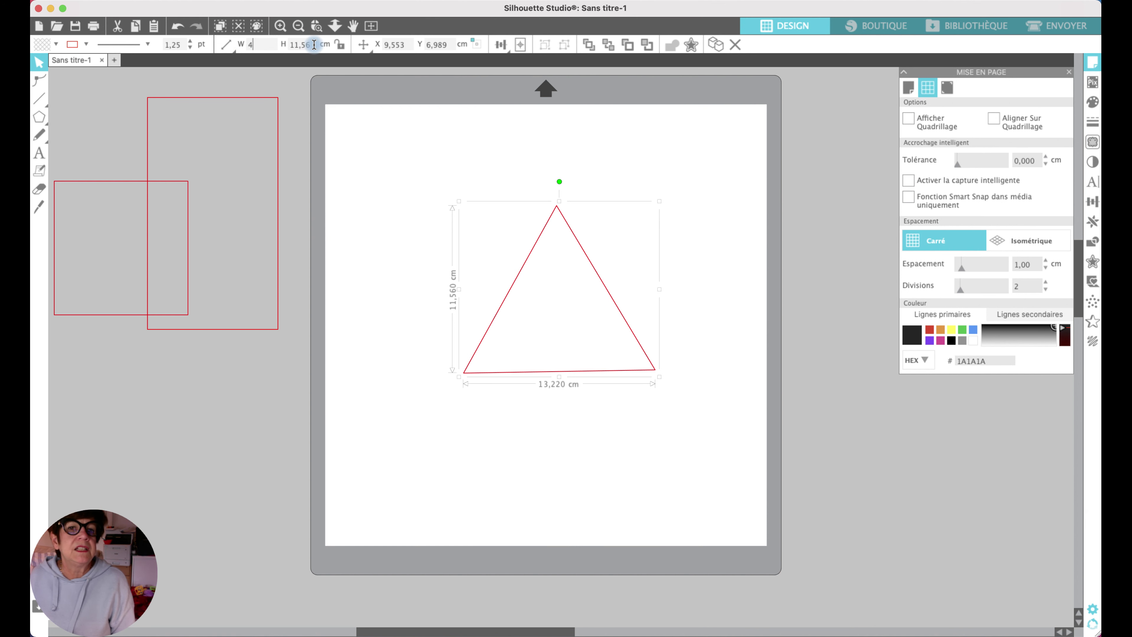
click(290, 43)
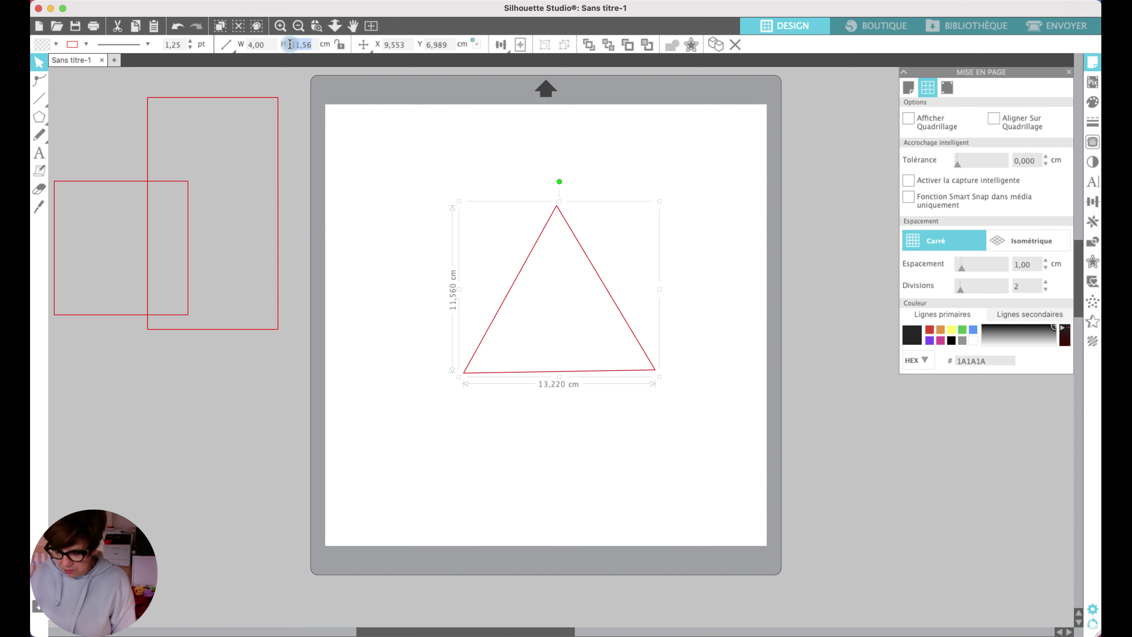
text(6)
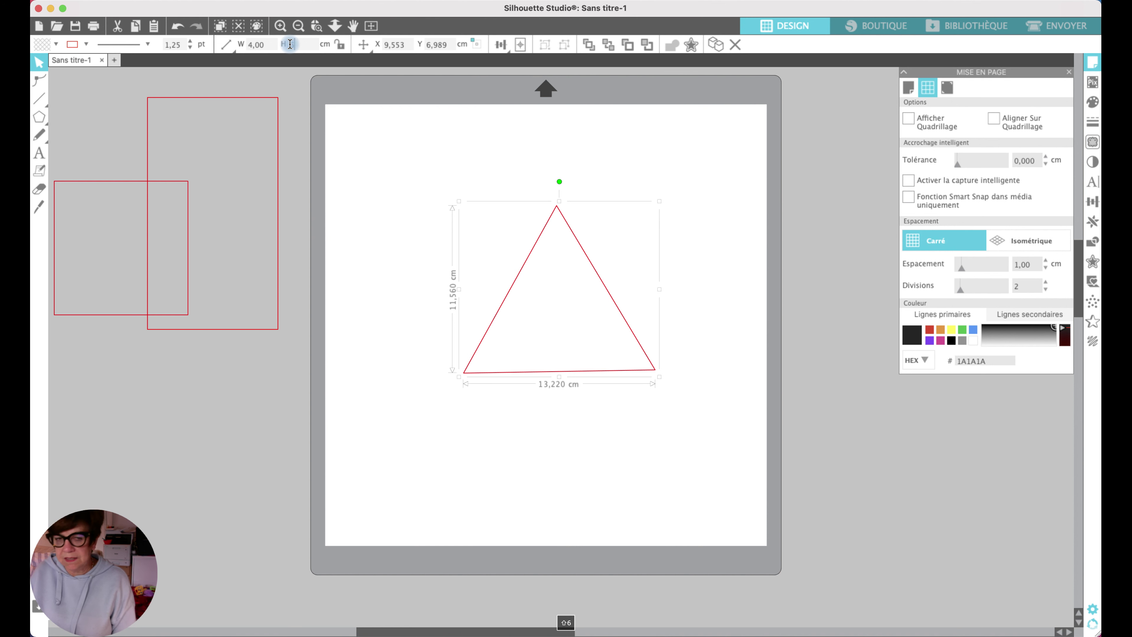
key(Return)
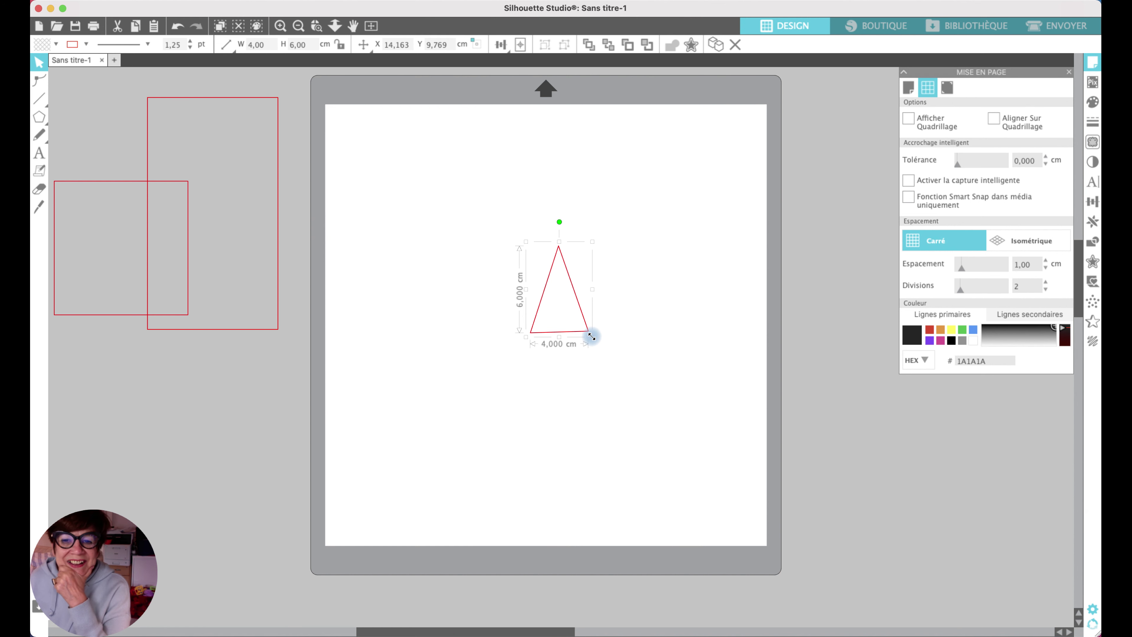
- Enlarge the triangle proportionally to about 6.16 × 9.24 cm and move it off the page beside the two stored rectangles
drag(592, 336, 624, 386)
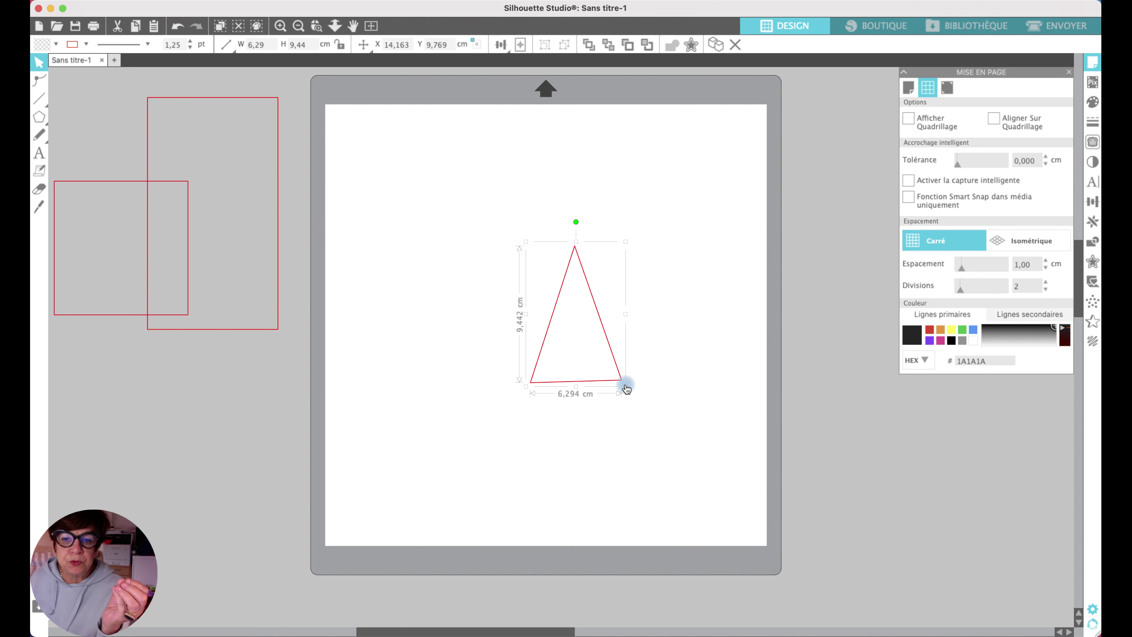
drag(625, 388, 600, 398)
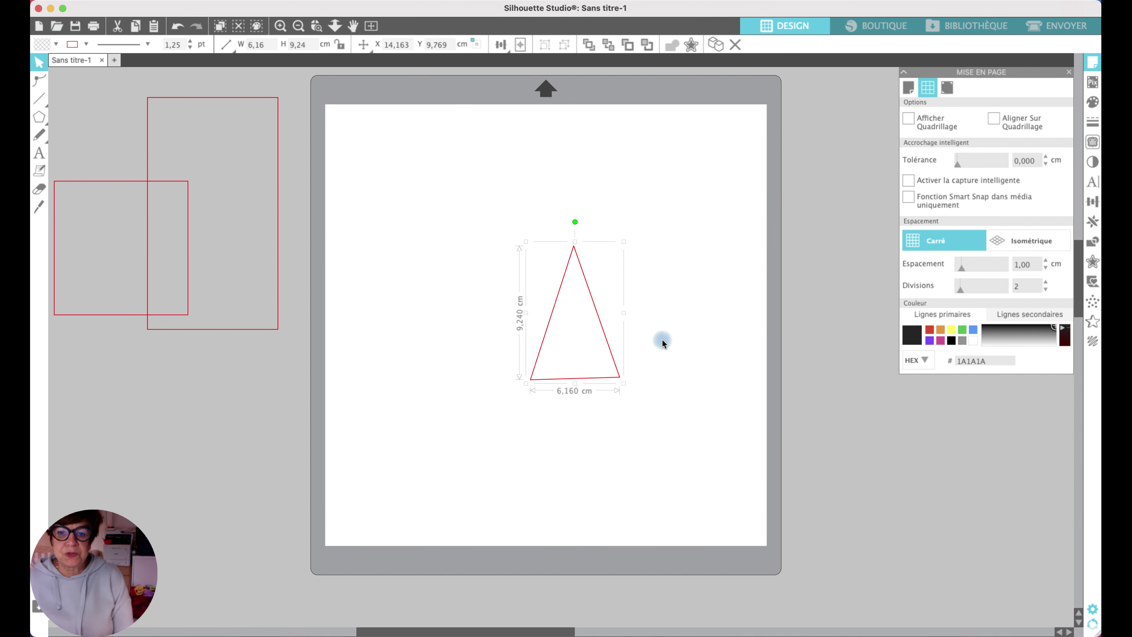
drag(614, 374, 244, 424)
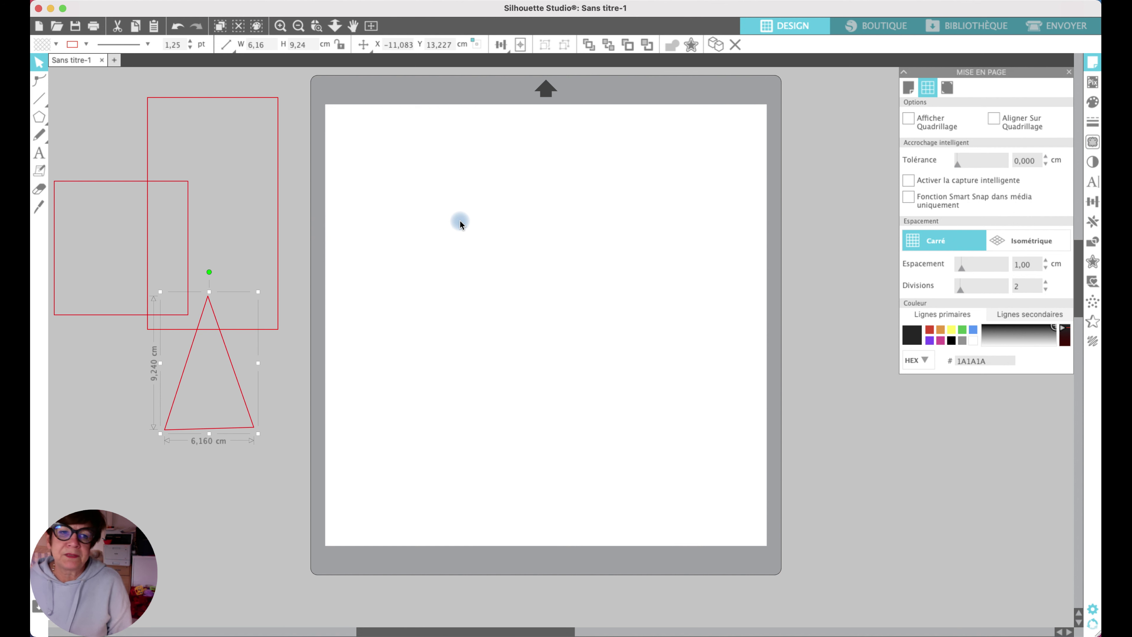
- Show the grid on the page and turn on alignment to the grid
click(39, 117)
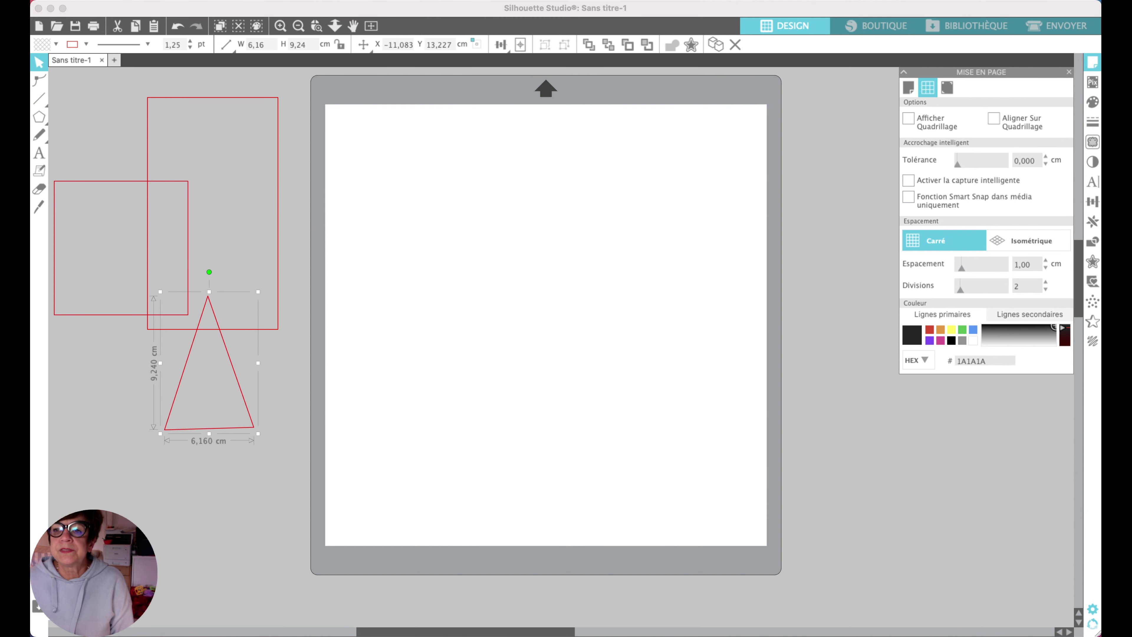
click(909, 120)
click(994, 119)
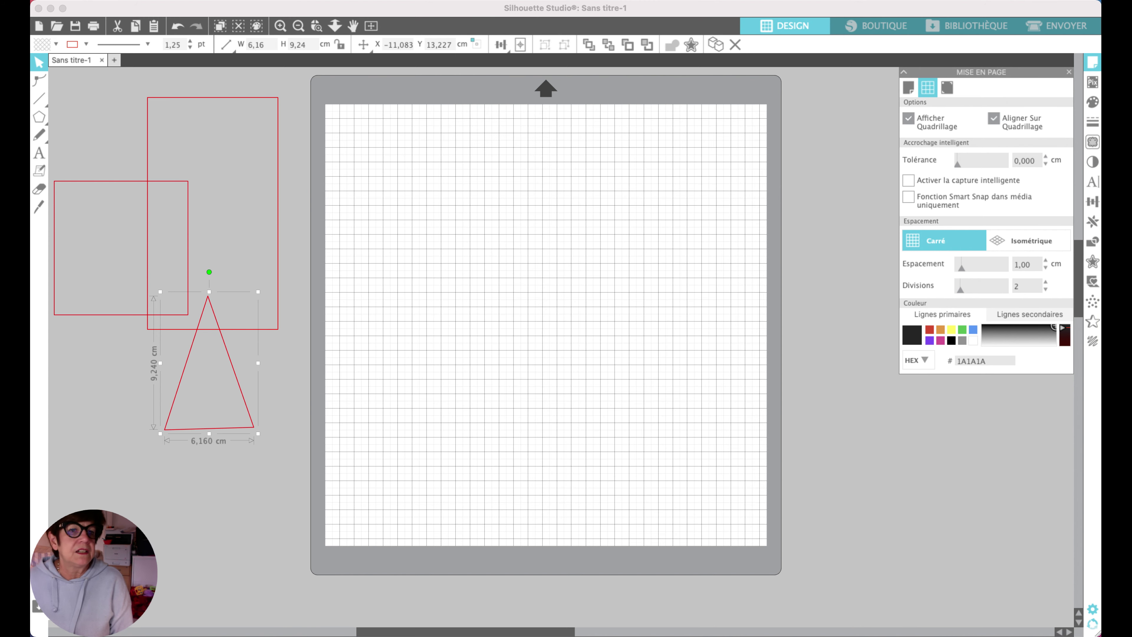
- Draw a rectangle 20 × 14.5 cm snapped to the grid in the upper part of the page
mouse_move(40, 97)
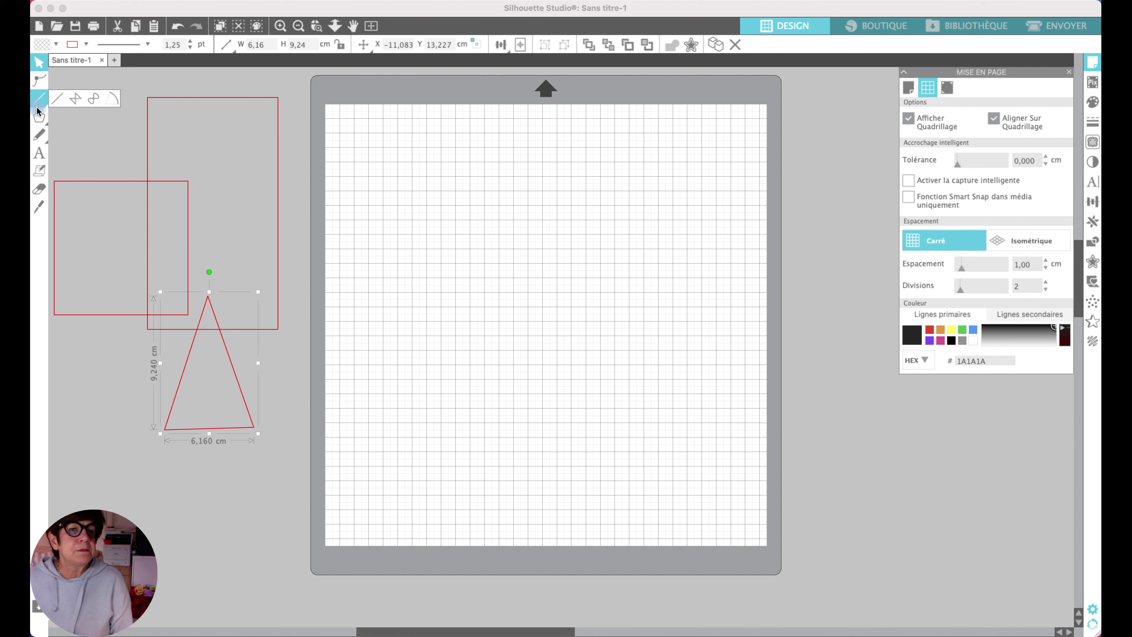
click(59, 115)
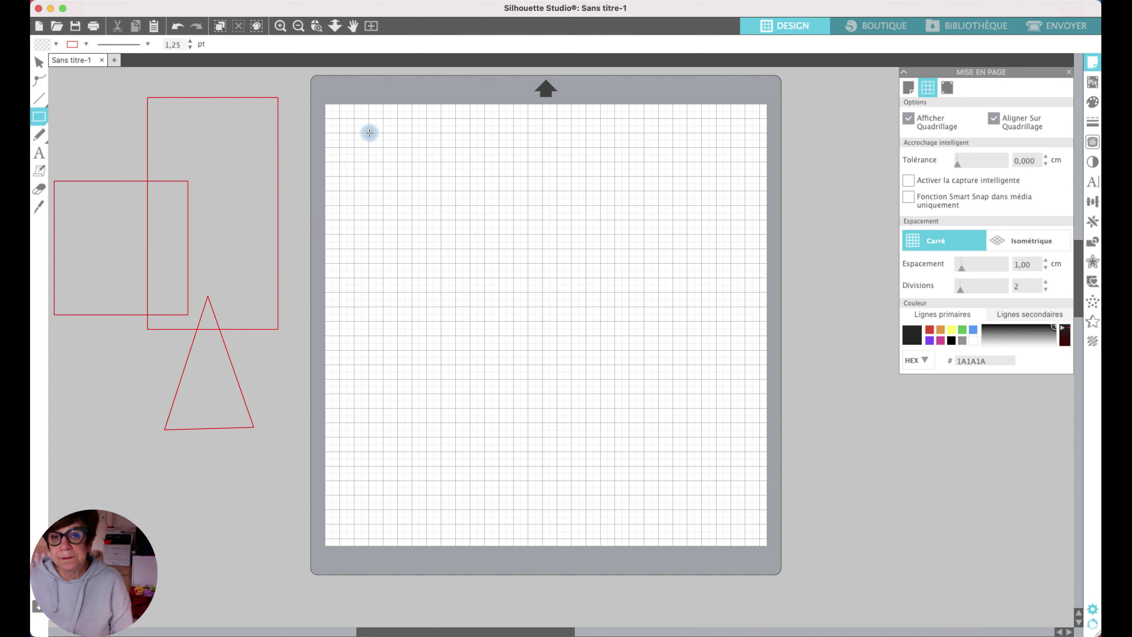
drag(369, 133, 659, 350)
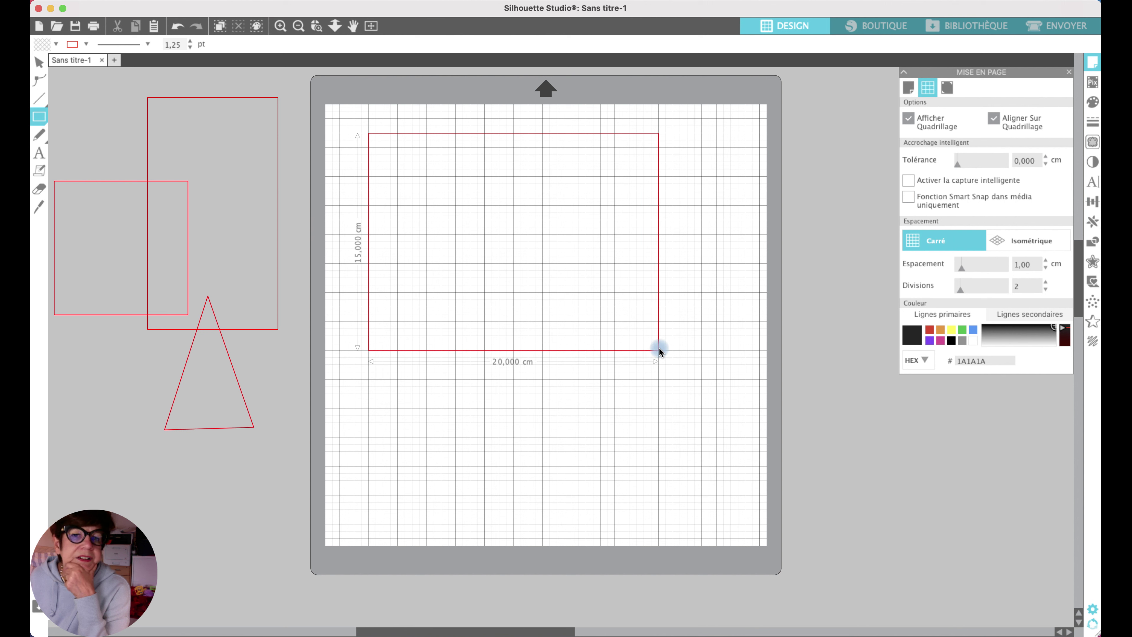
drag(658, 347, 659, 342)
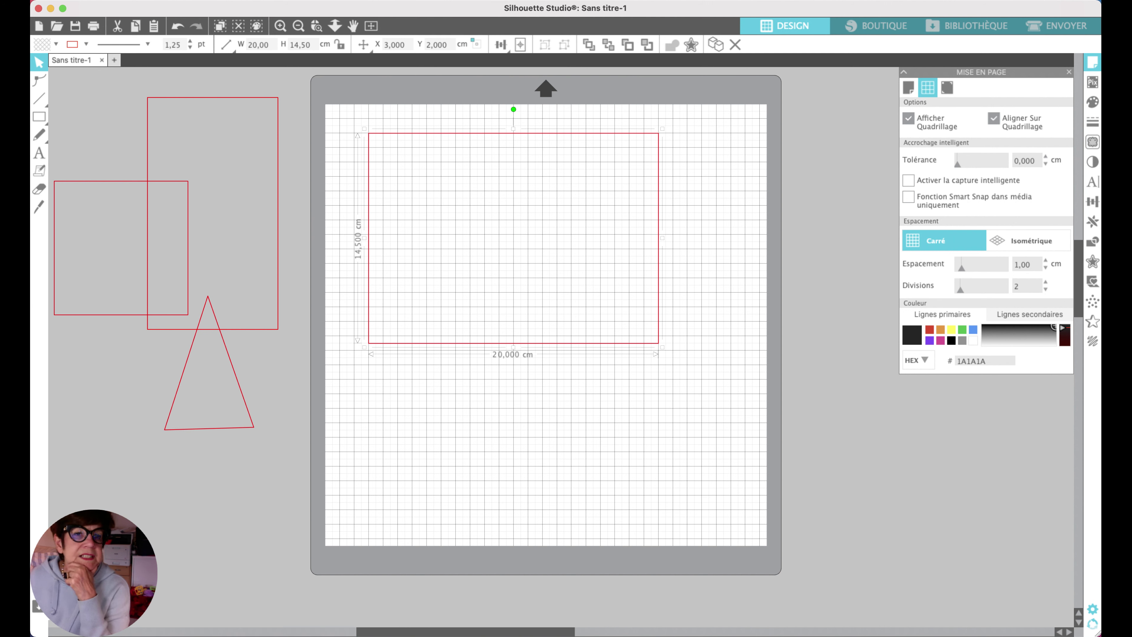
- Try enlarging the rectangle from its corner, undo that, and stretch only its width to 21 cm
mouse_move(39, 115)
click(647, 370)
drag(664, 344, 675, 342)
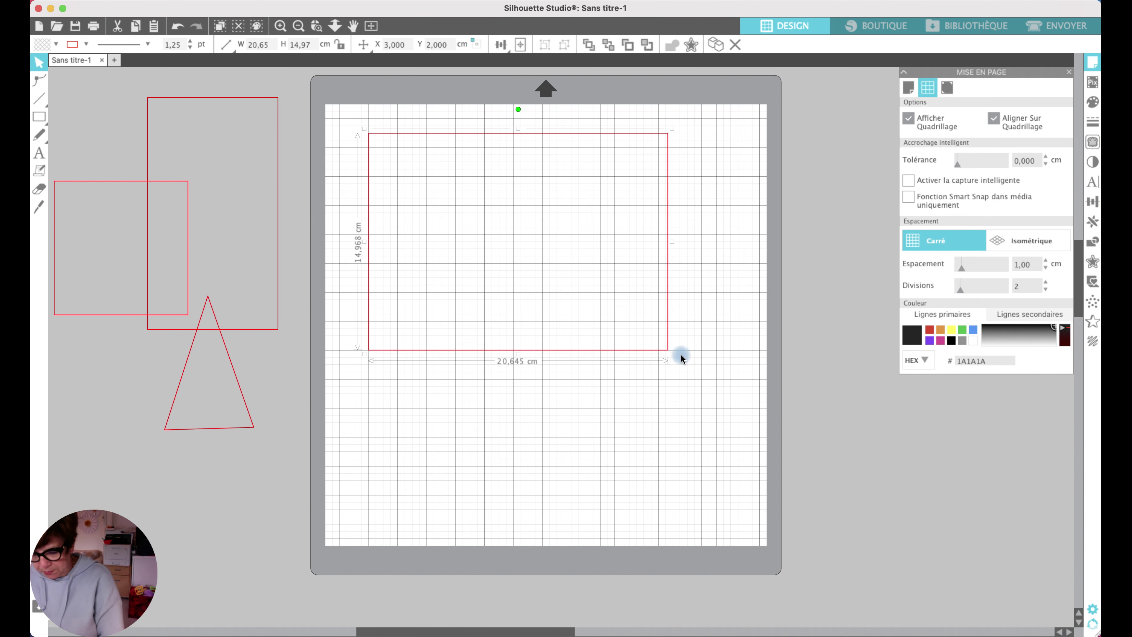
key(super+z)
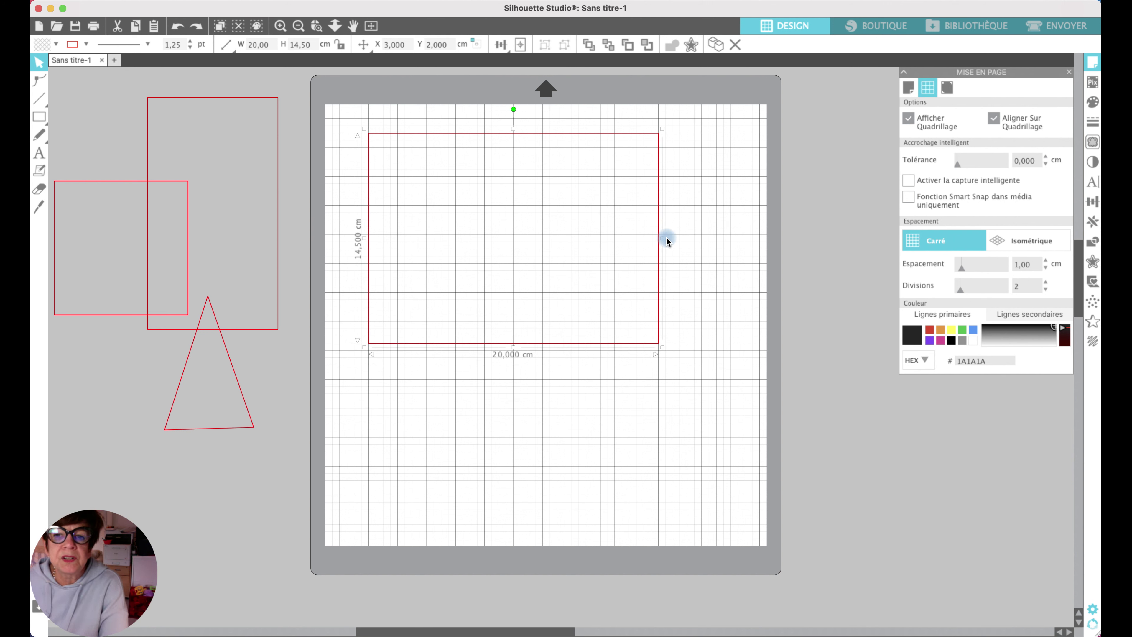
drag(667, 239, 675, 238)
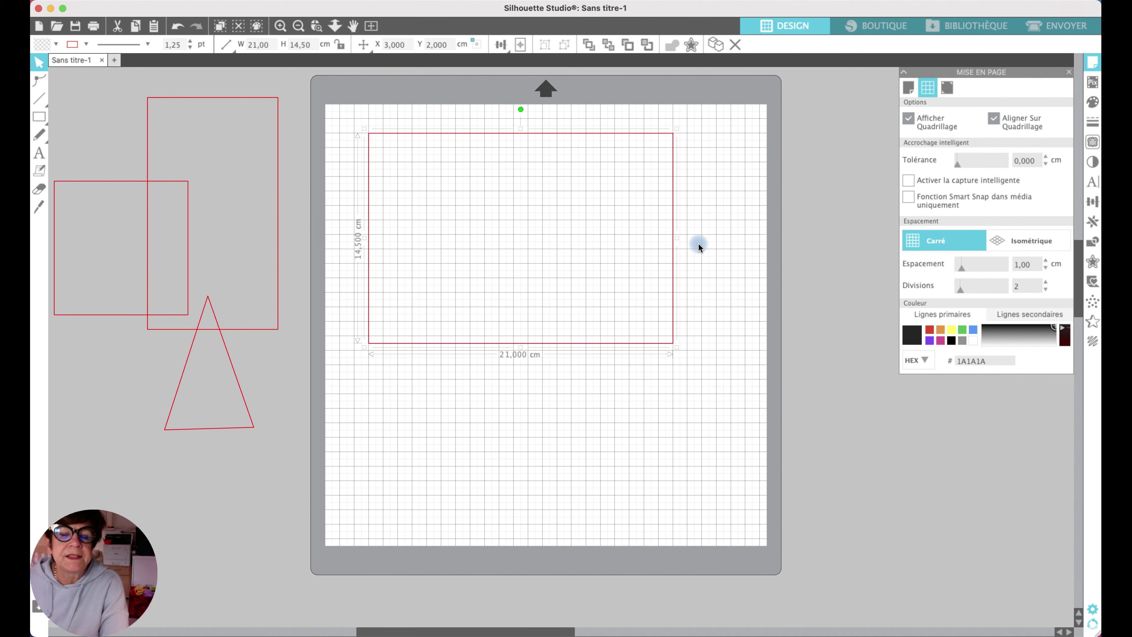
- Draw a vertical line 14.5 cm long from the rectangle's upper edge to its lower edge, just right of its middle
click(39, 95)
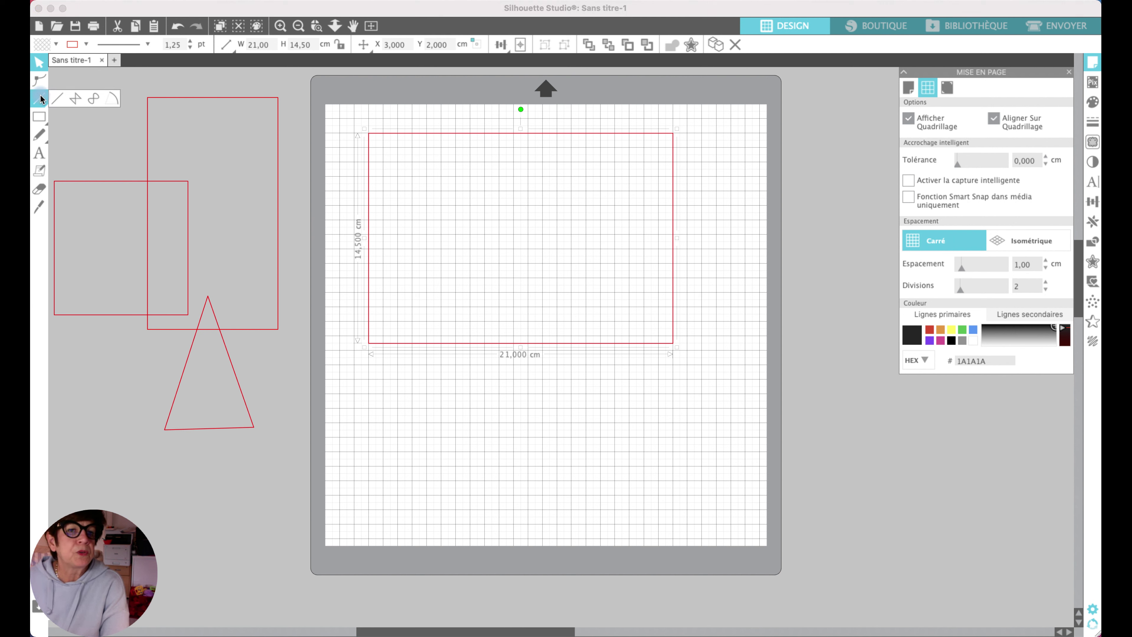
click(56, 98)
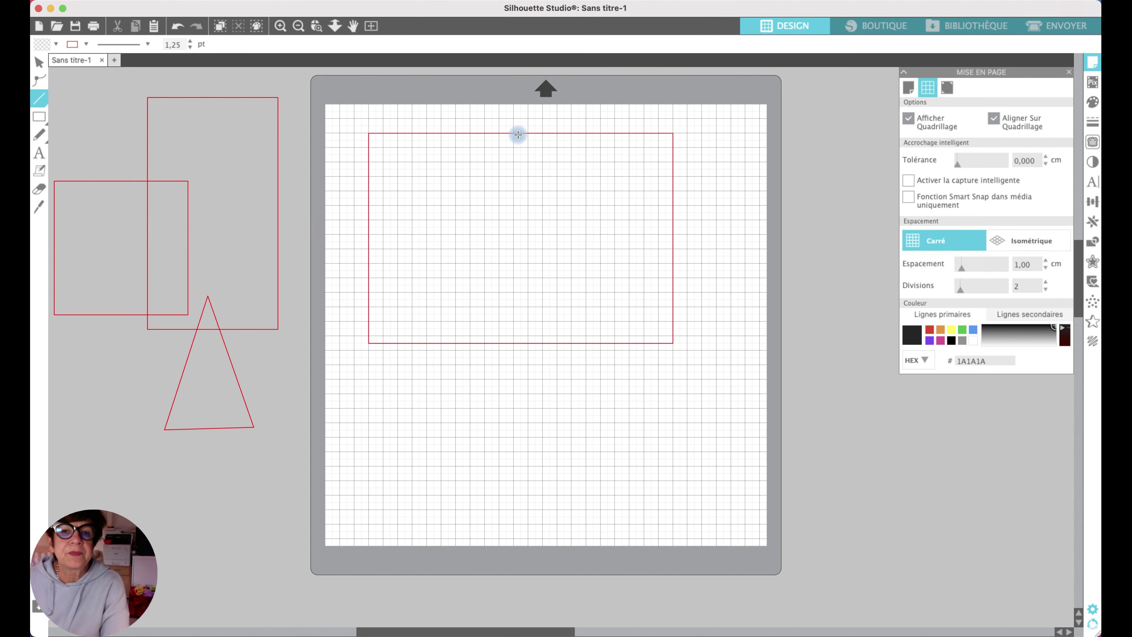
mouse_move(526, 134)
mouse_down()
mouse_move(533, 354)
mouse_move(528, 341)
mouse_up()
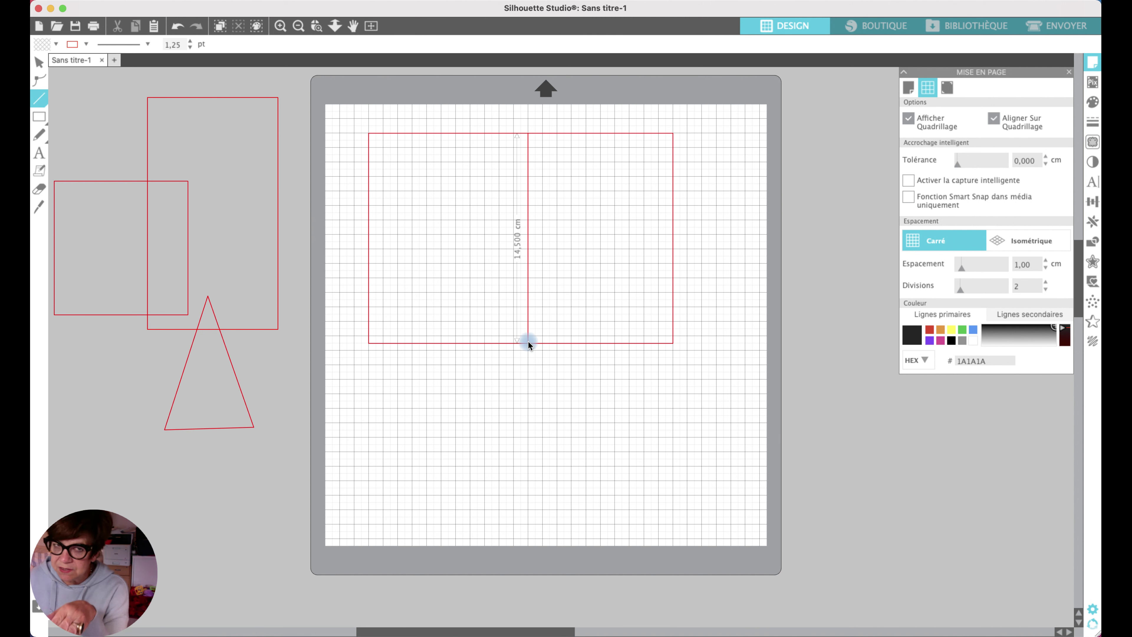
key(v)
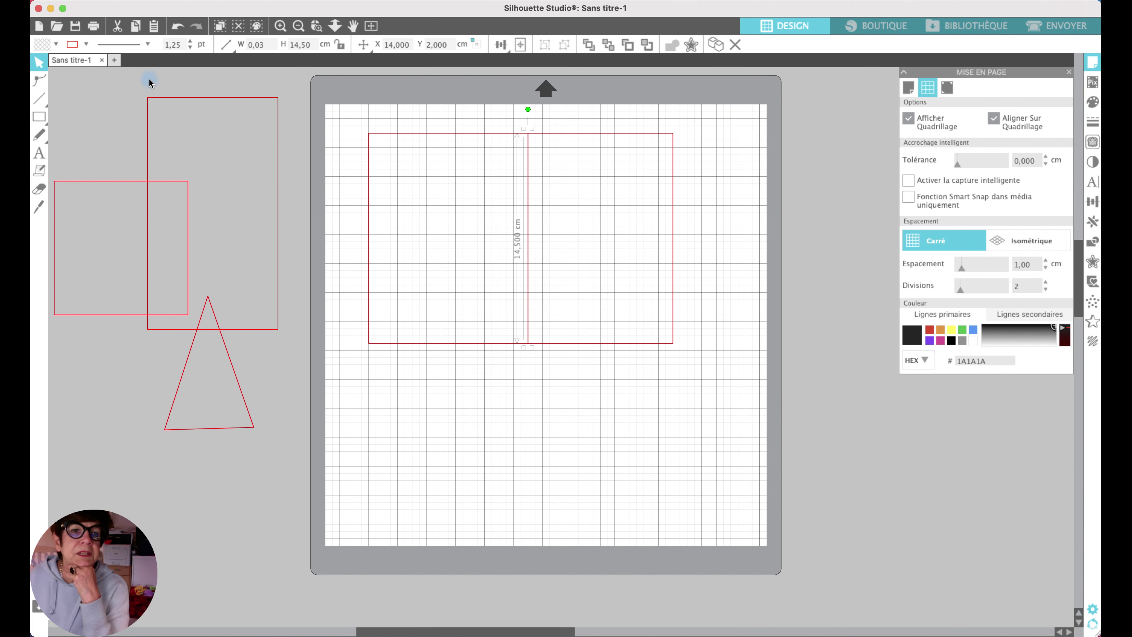
- Give the vertical line a light blue line color and a short-dashed line style
click(72, 44)
click(119, 62)
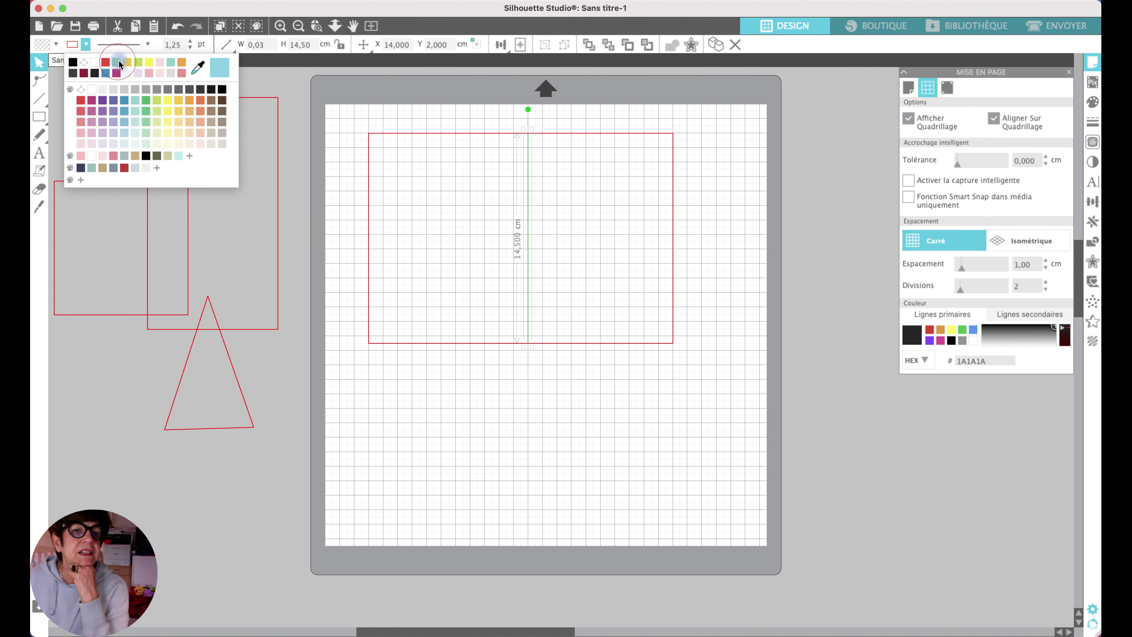
click(143, 41)
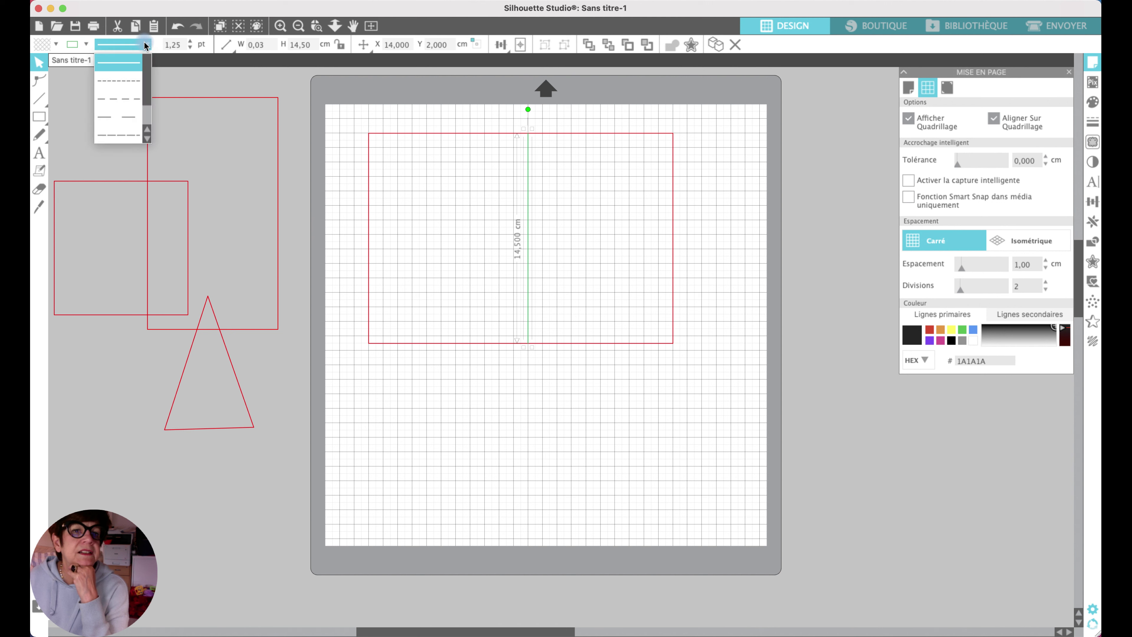
click(132, 77)
- Select the rectangle and the dashed line together and center them on each other
click(343, 115)
click(561, 266)
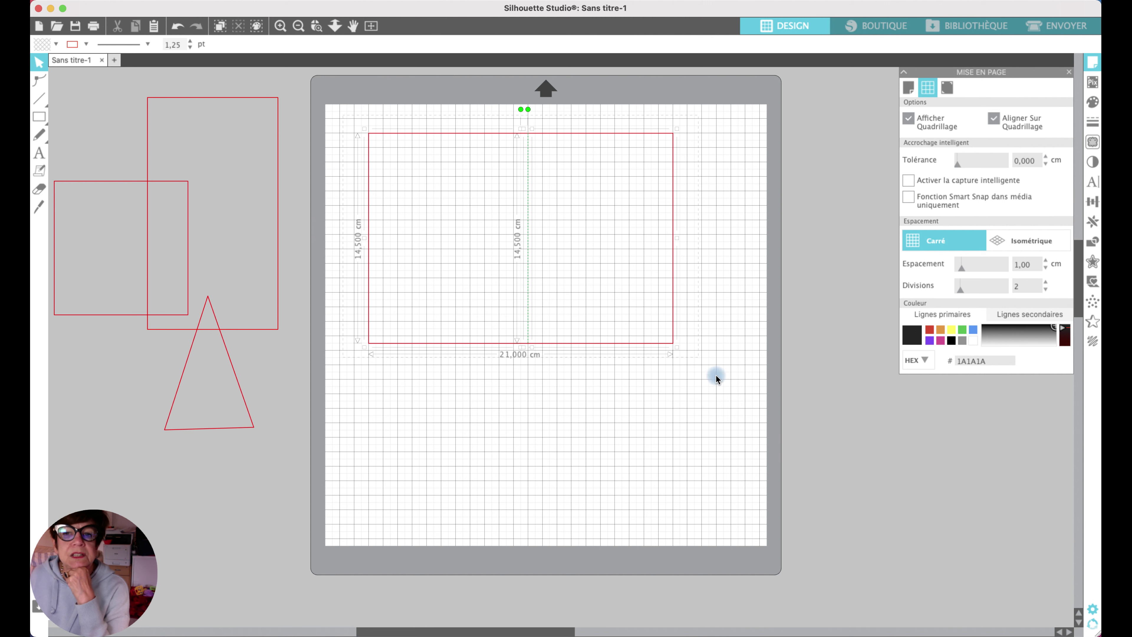
click(410, 241)
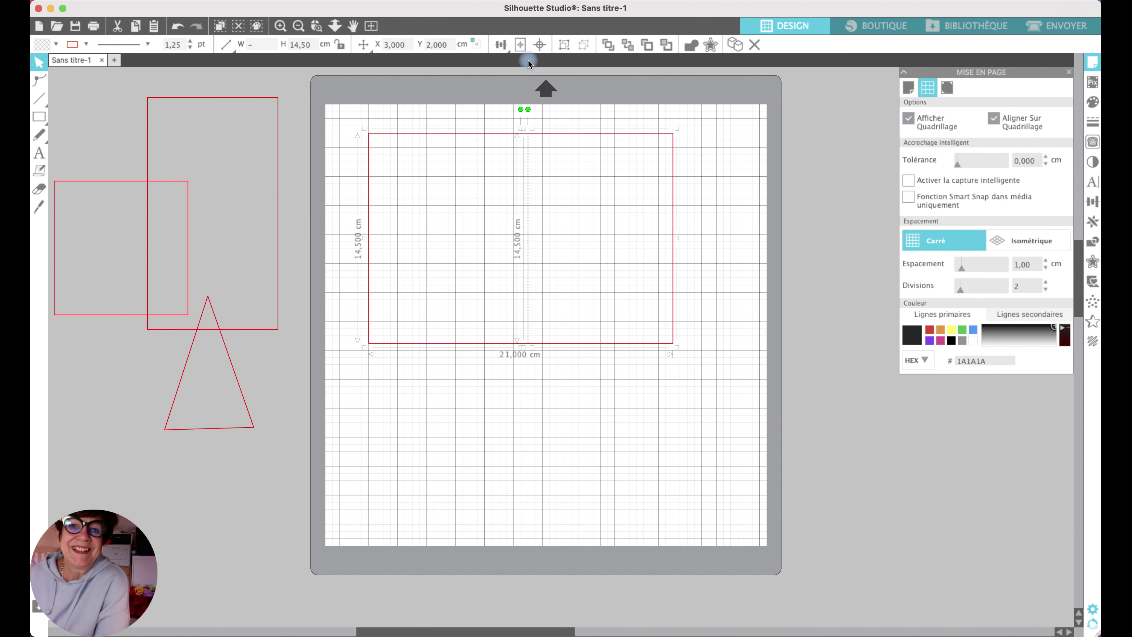
click(537, 44)
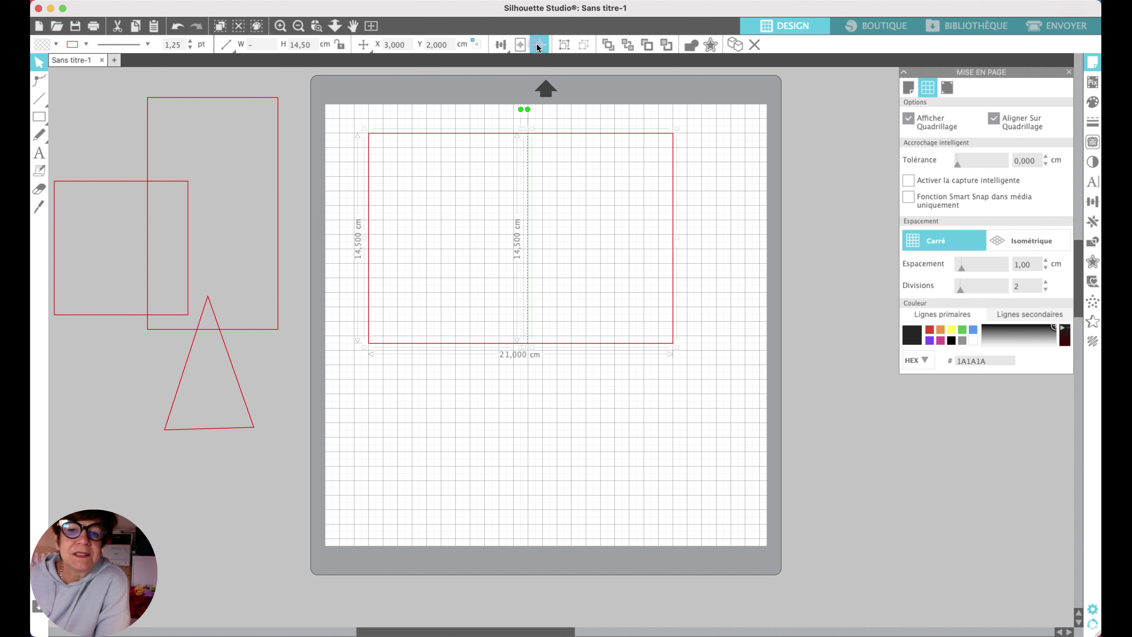
- Align the selected rectangle and dashed line by their middles vertically and by their centers horizontally
click(504, 46)
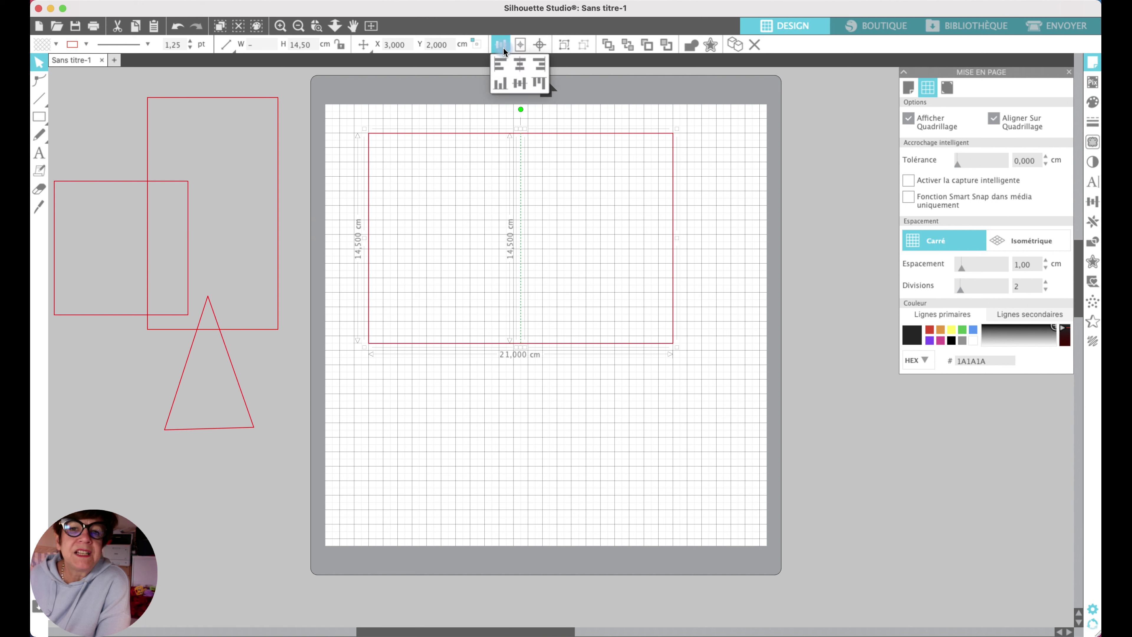
click(517, 86)
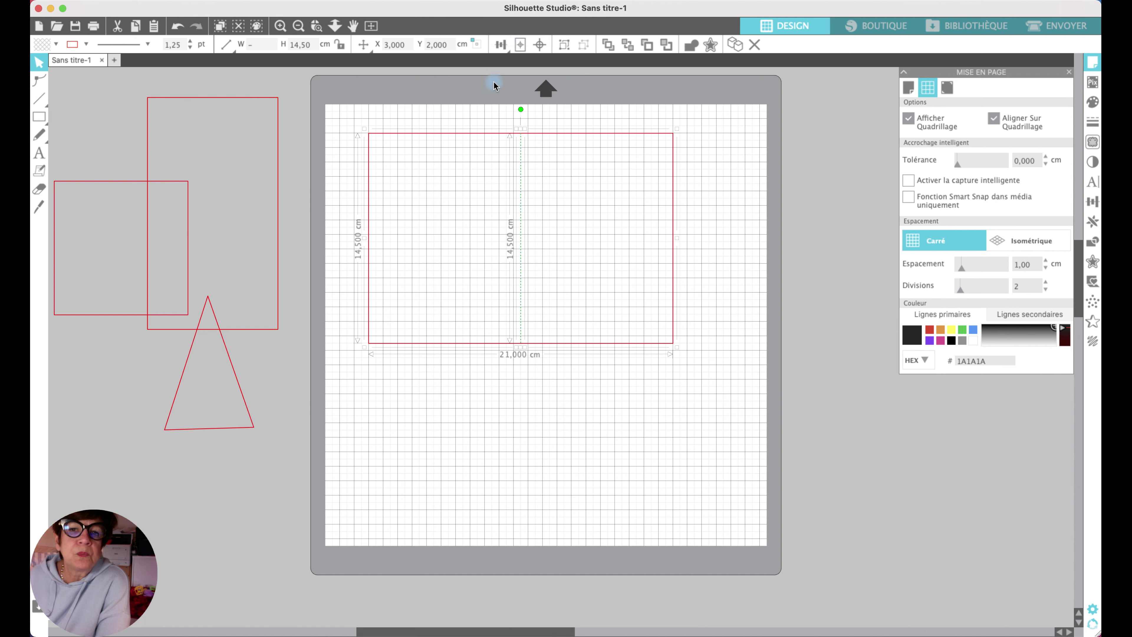
click(497, 44)
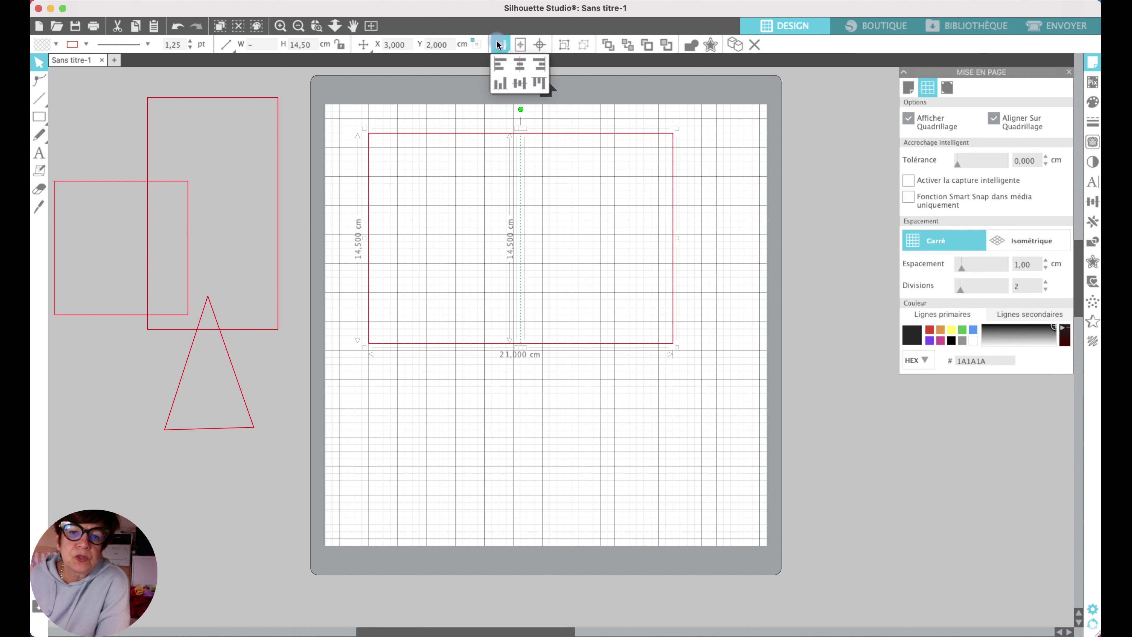
click(522, 65)
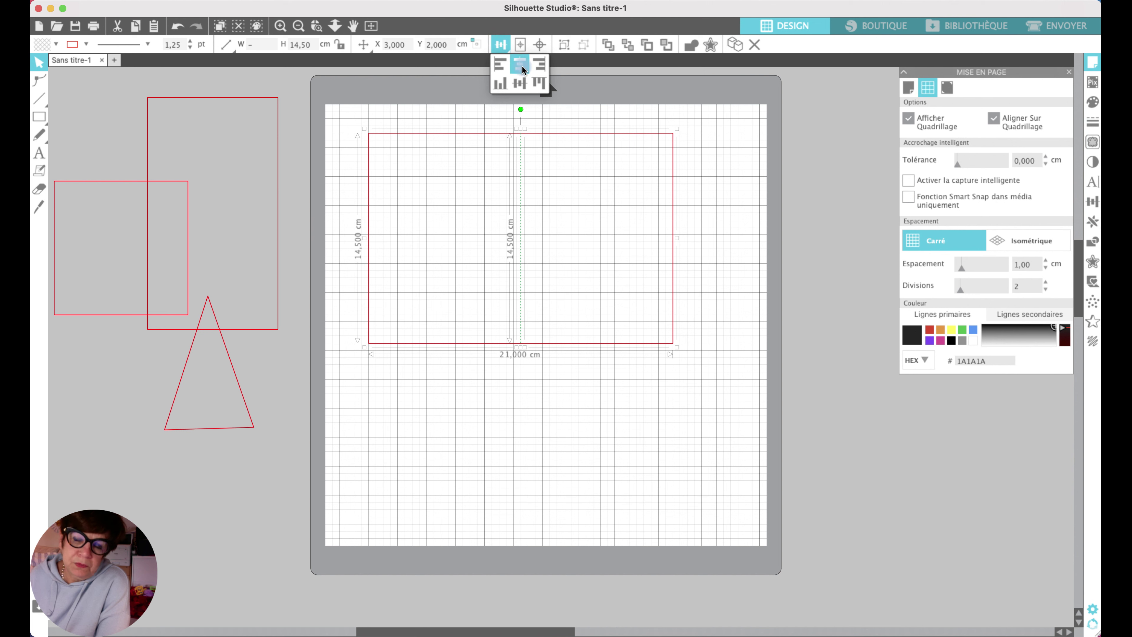
- Hide the page grid, turn off snapping to the grid, and deselect the shapes
click(913, 122)
click(998, 121)
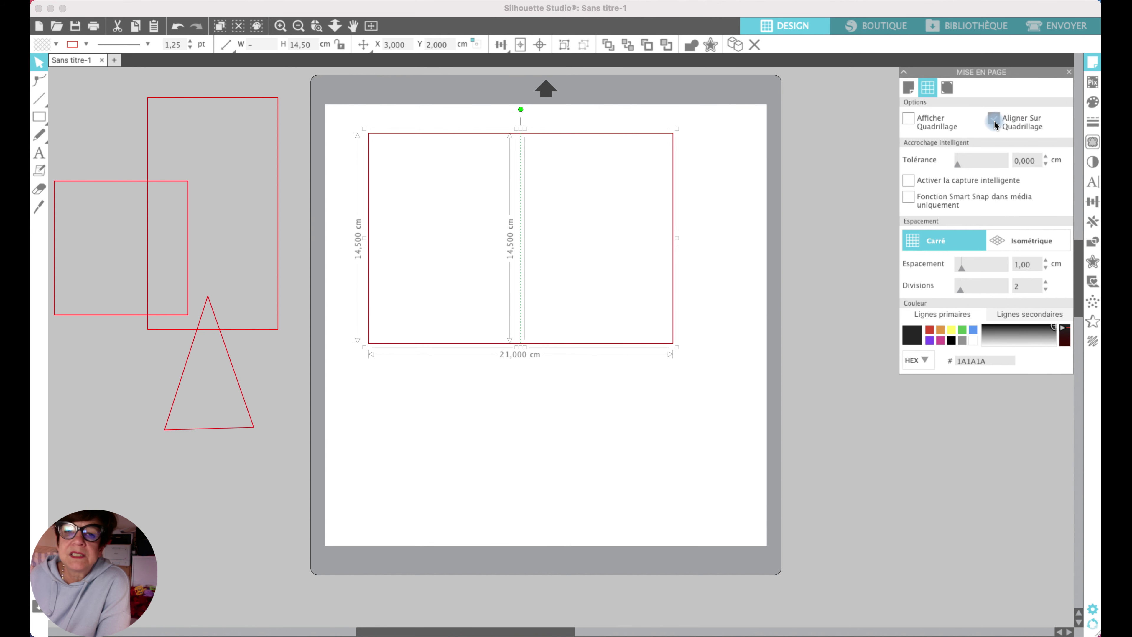
click(733, 190)
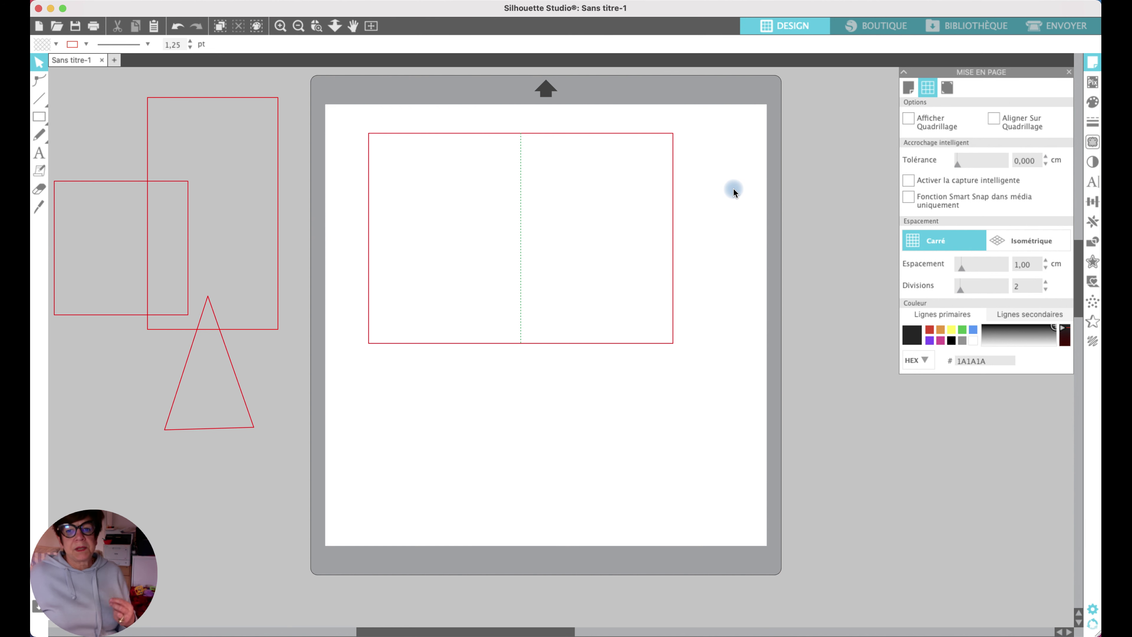
- Select the card rectangle together with its dashed fold line and group them
scroll(517, 181, right, 1)
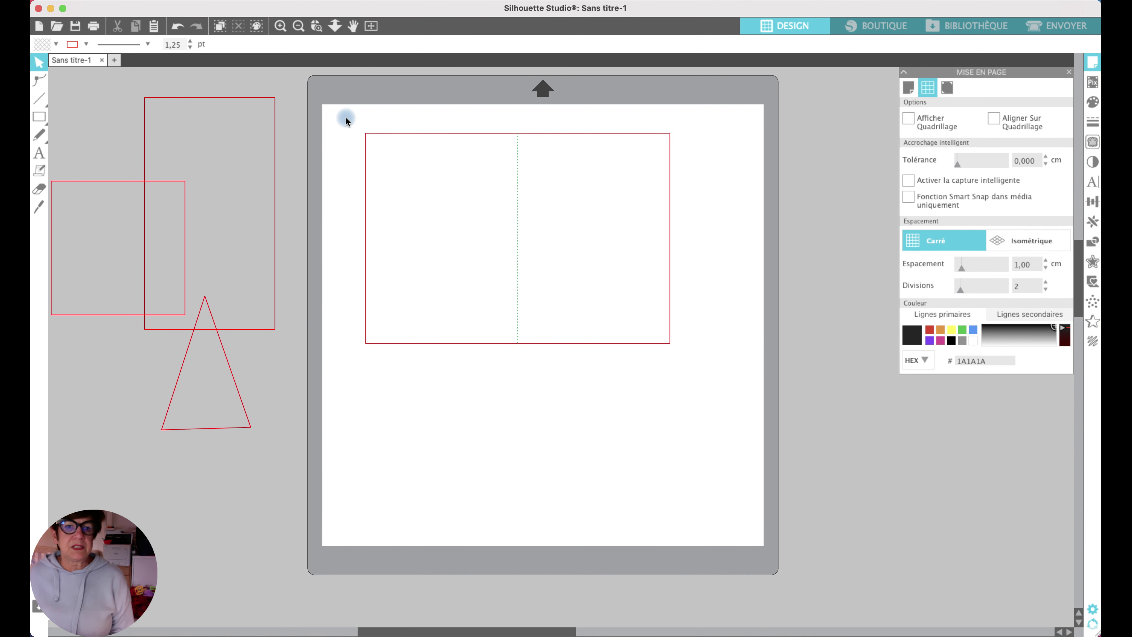
drag(333, 113, 754, 423)
right_click(690, 207)
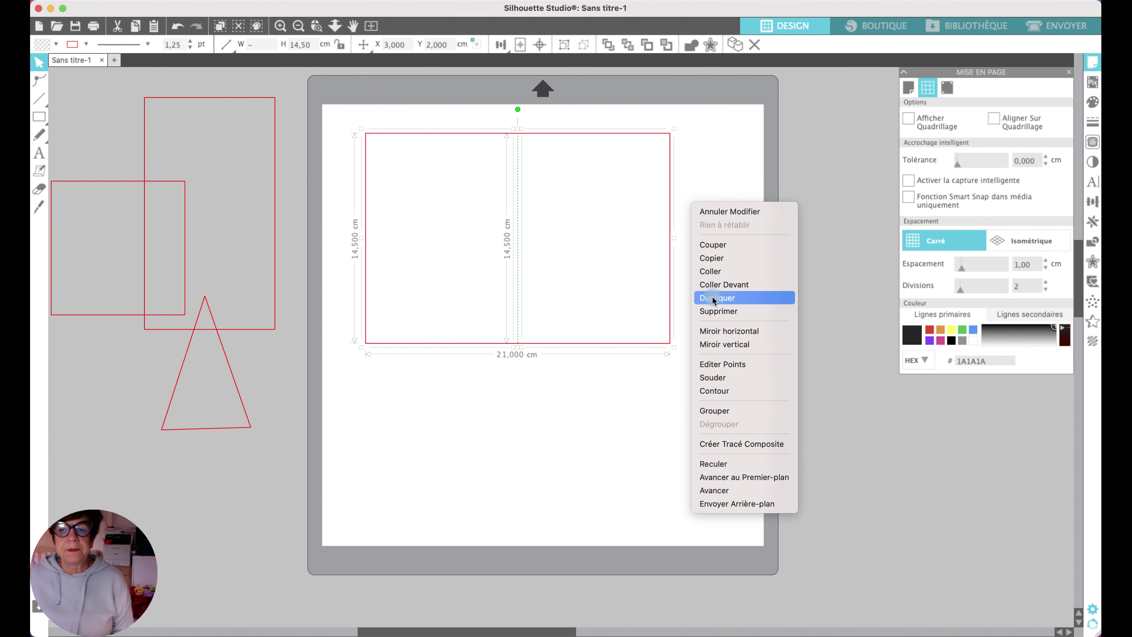
click(709, 411)
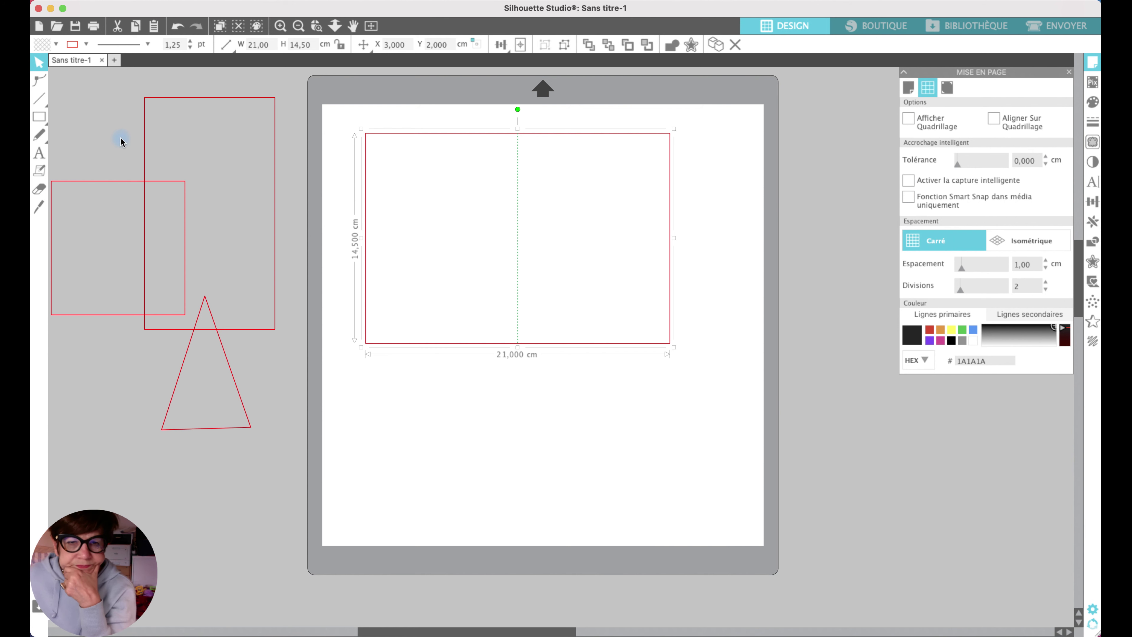
- Draw a circle about 6.85 cm in diameter in the card's right half, and delete it
click(44, 121)
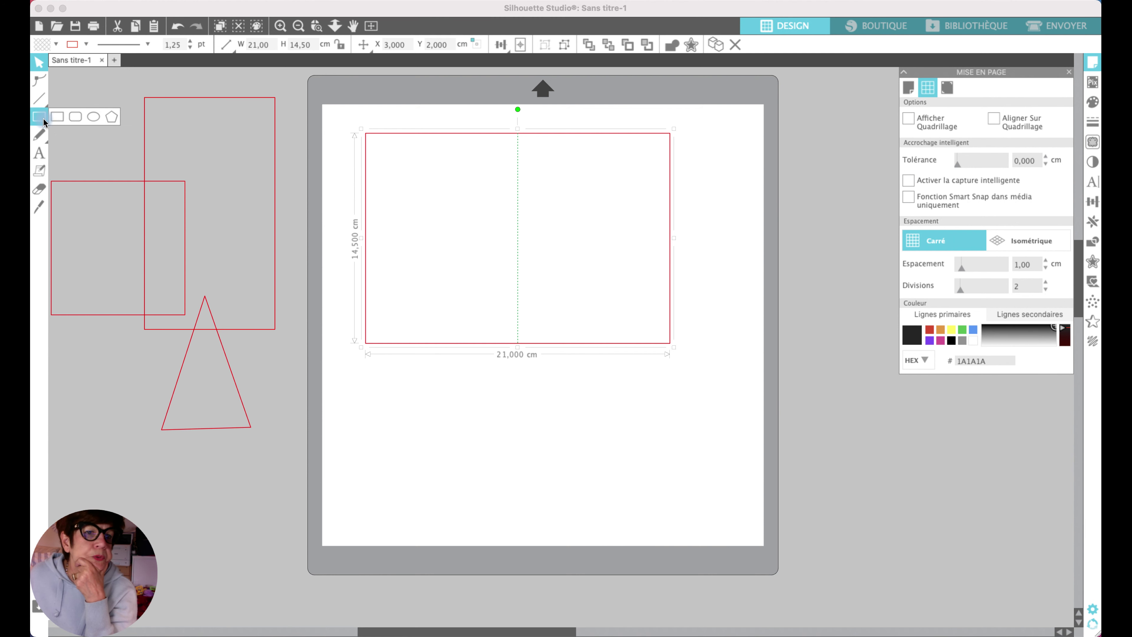
click(93, 123)
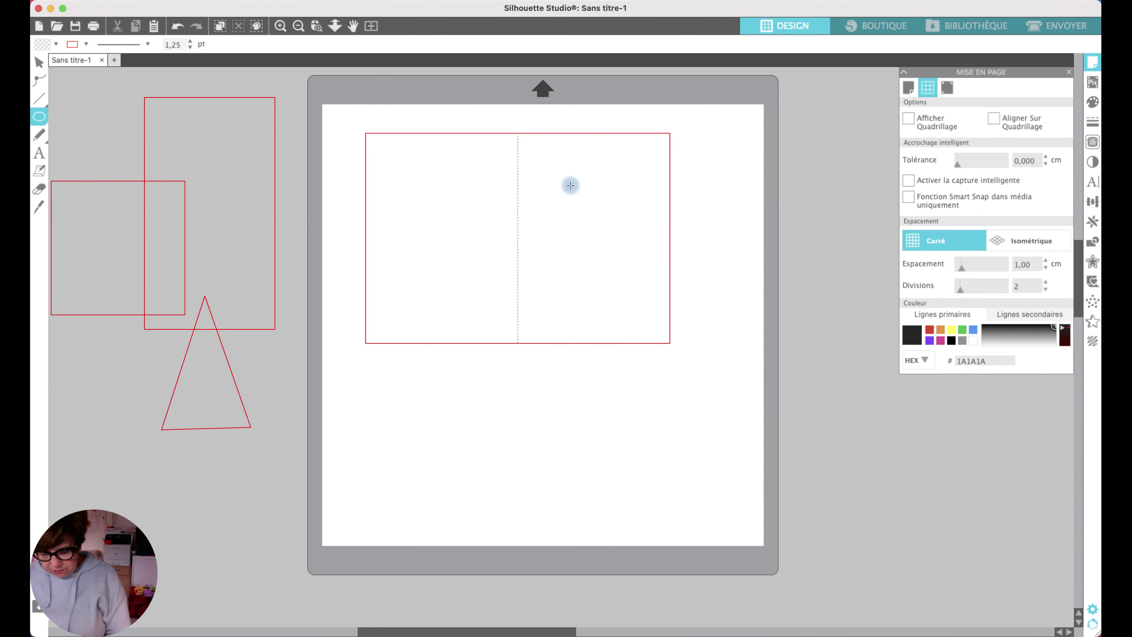
mouse_move(563, 179)
mouse_down()
mouse_move(637, 268)
mouse_move(610, 253)
mouse_move(610, 240)
mouse_move(657, 273)
mouse_move(617, 255)
mouse_up()
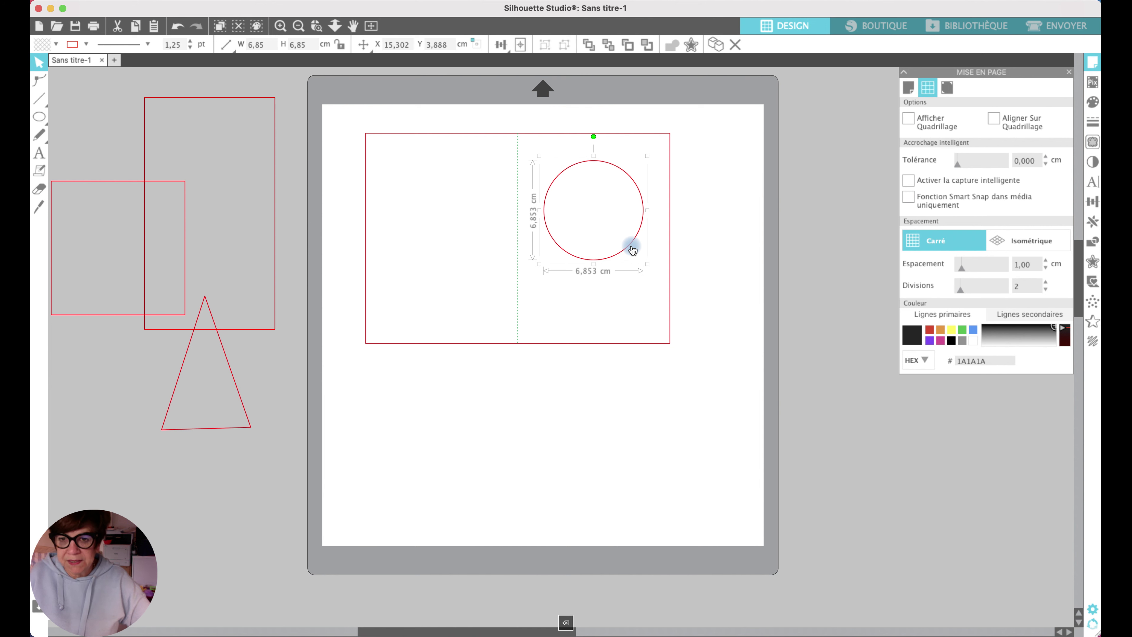
key(Delete)
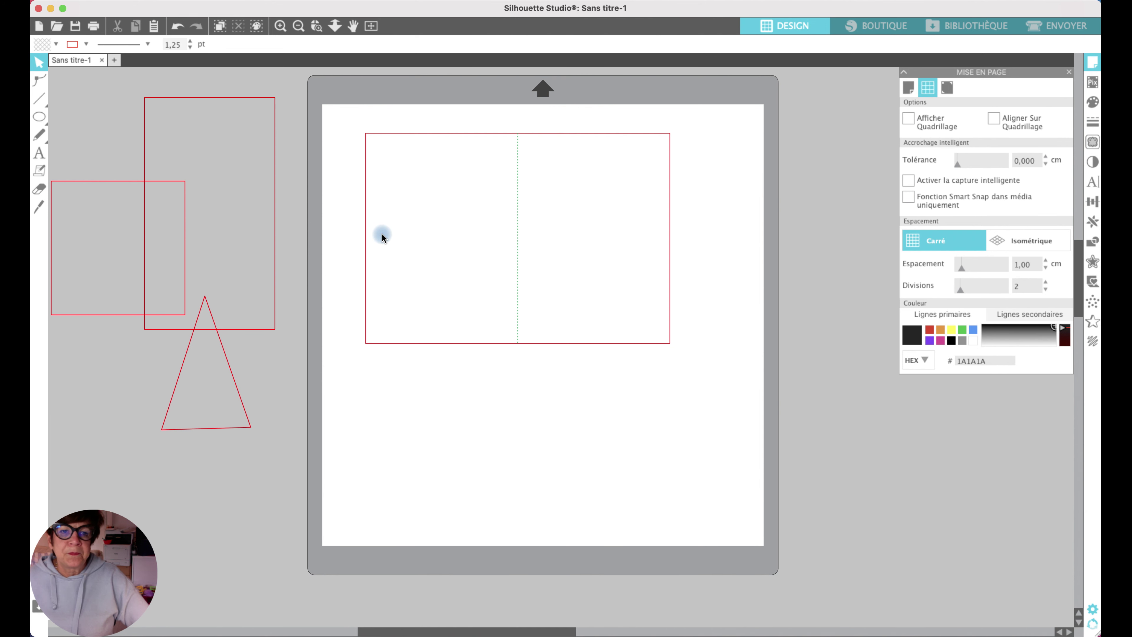
- Delete the leftover practice shapes beside the page: the two rectangles and the triangle
scroll(381, 234, left, 3)
drag(69, 88, 312, 451)
key(Delete)
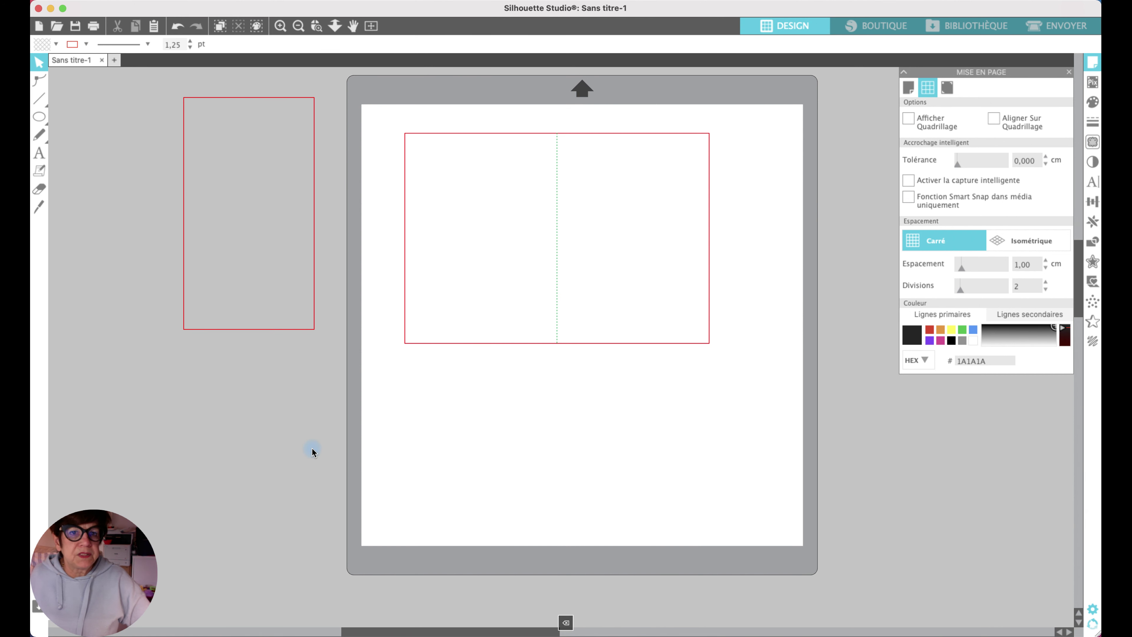
click(260, 100)
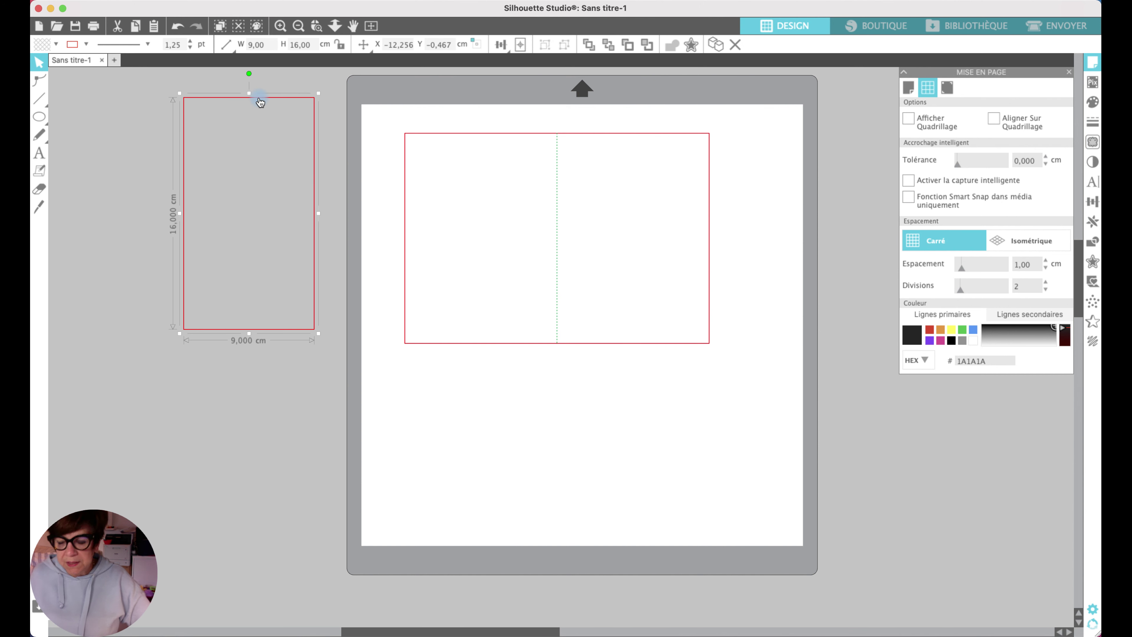
key(BackSpace)
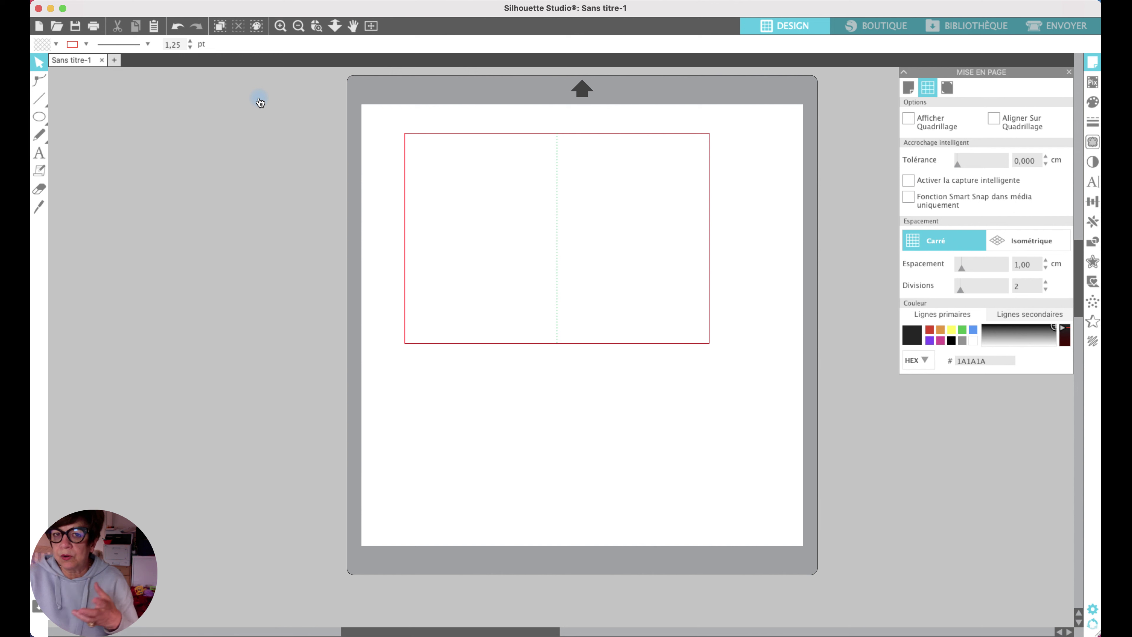
scroll(260, 102, right, 3)
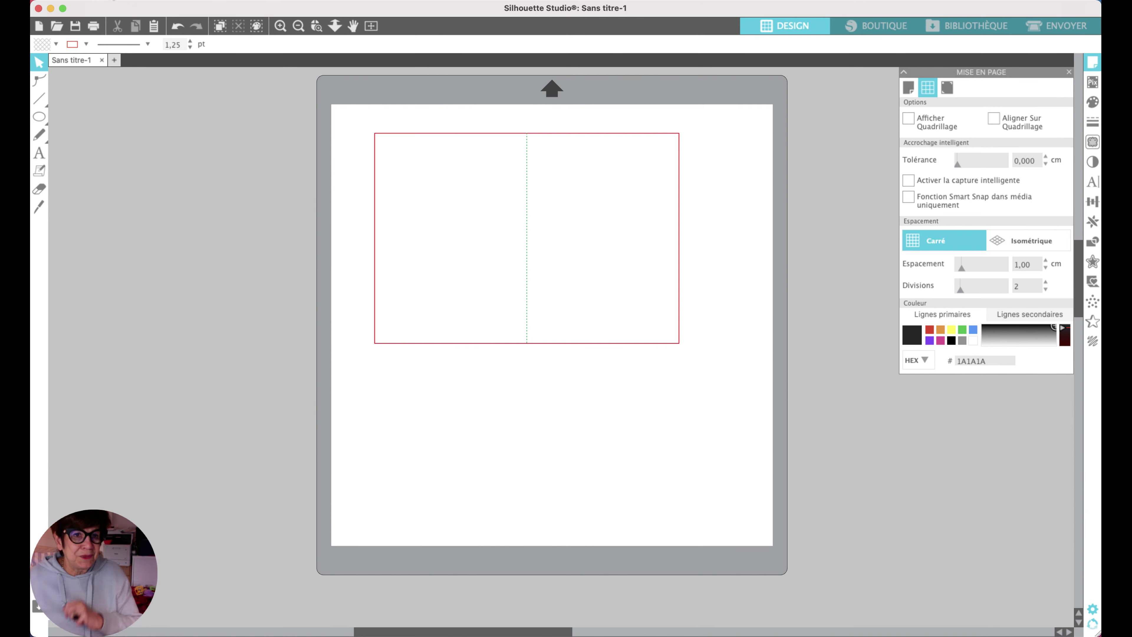
- Save the design to the hard disk as "base carte 21x14.5" in the Bureau folder, in Silhouette Studio V3 format
click(107, 0)
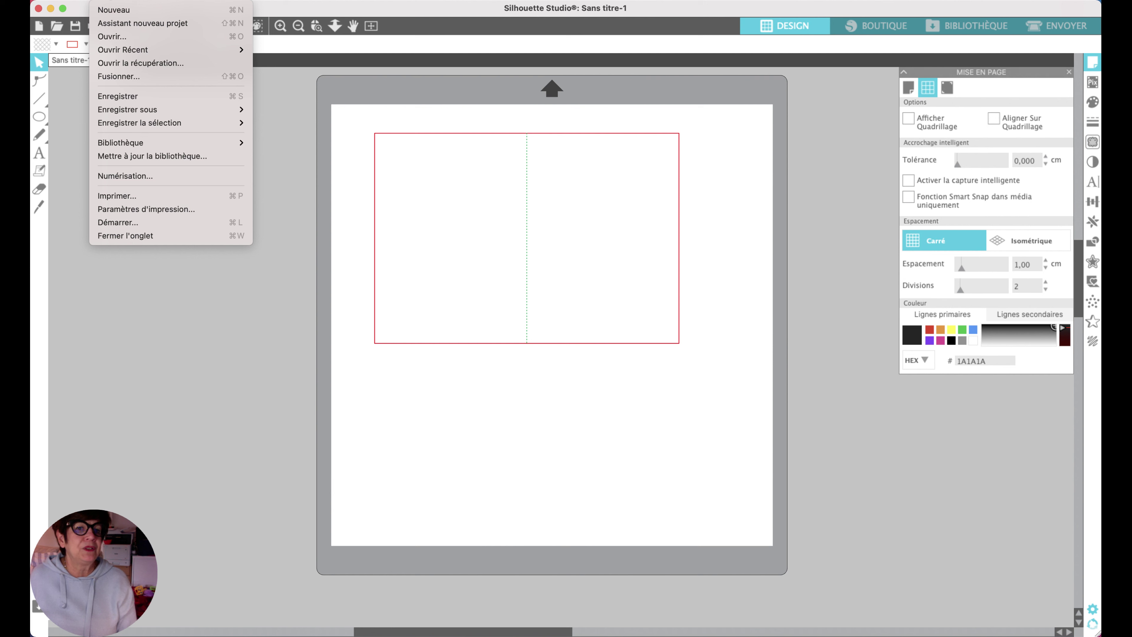
mouse_move(121, 114)
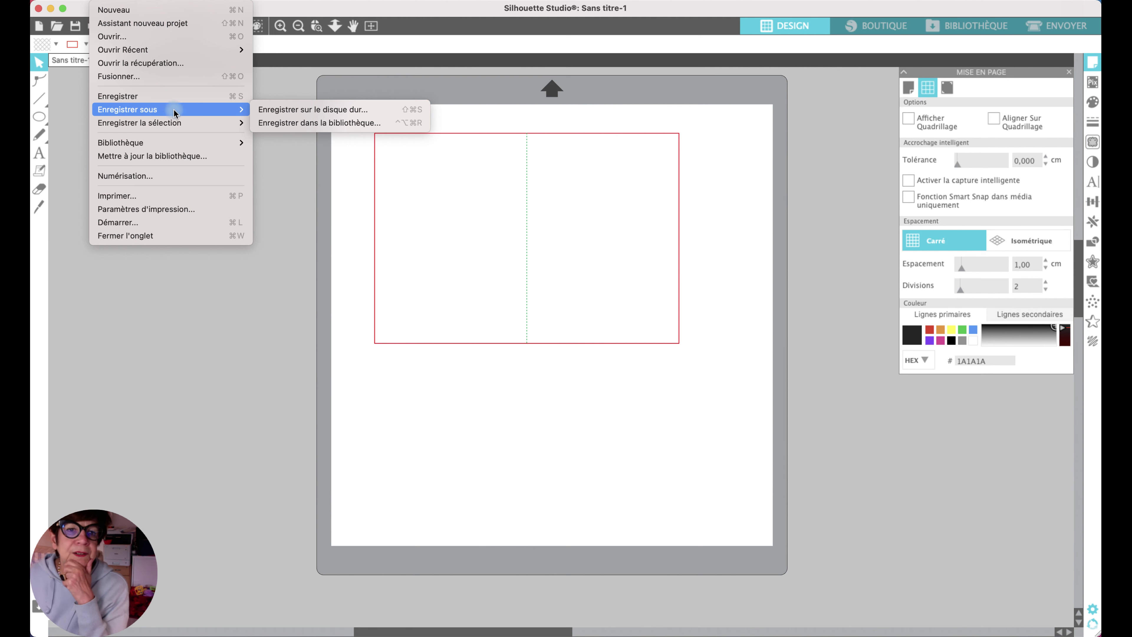
click(287, 112)
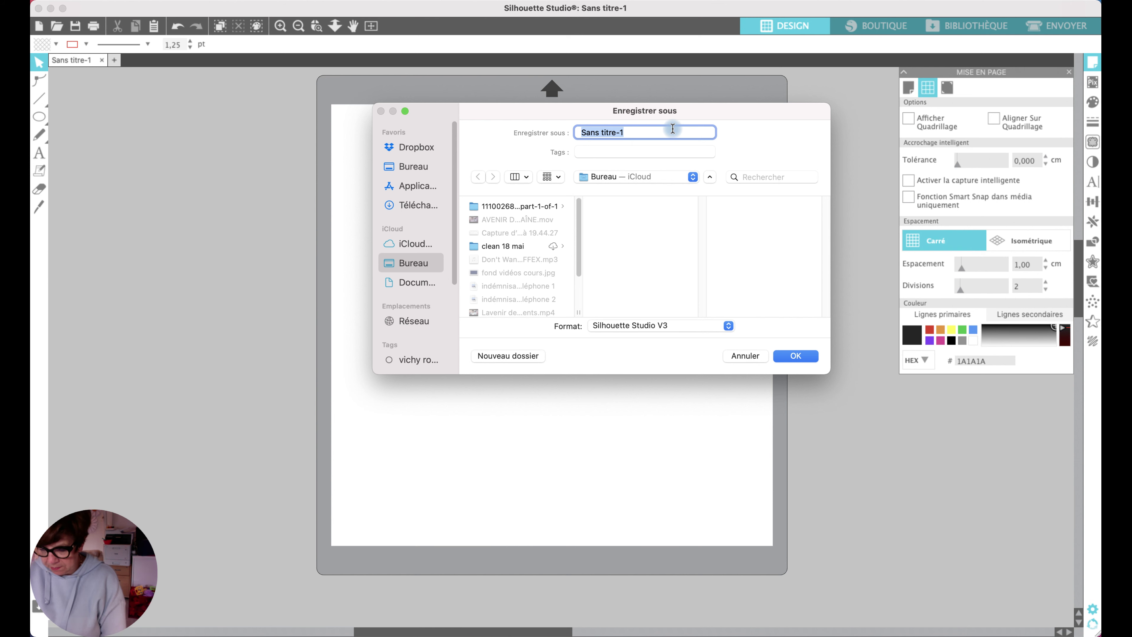
text(b)
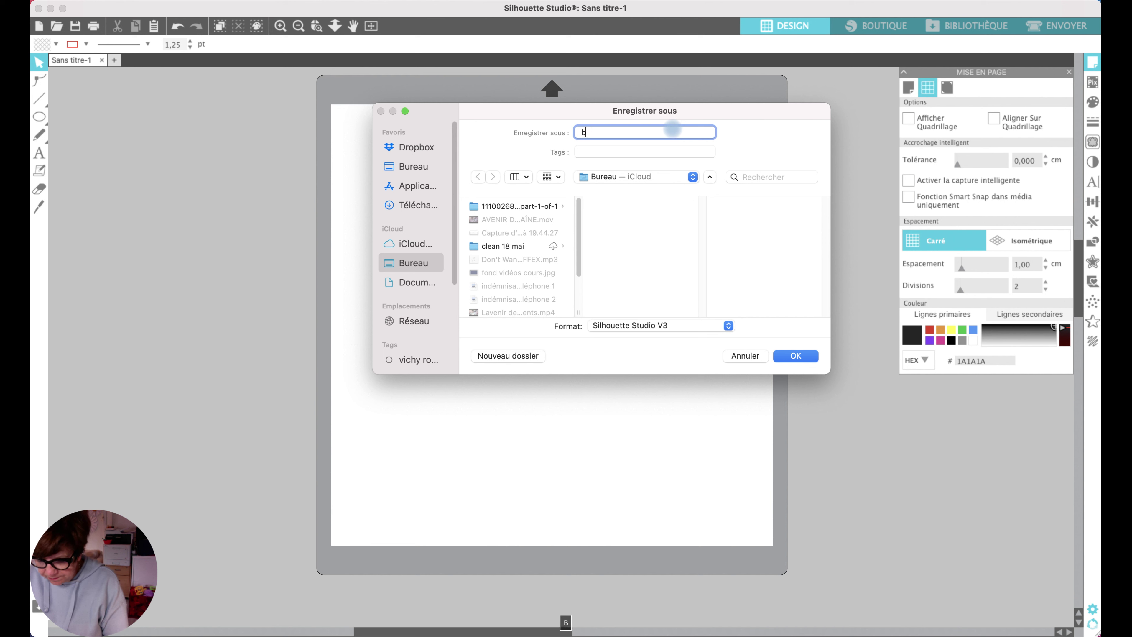
text(ase ca)
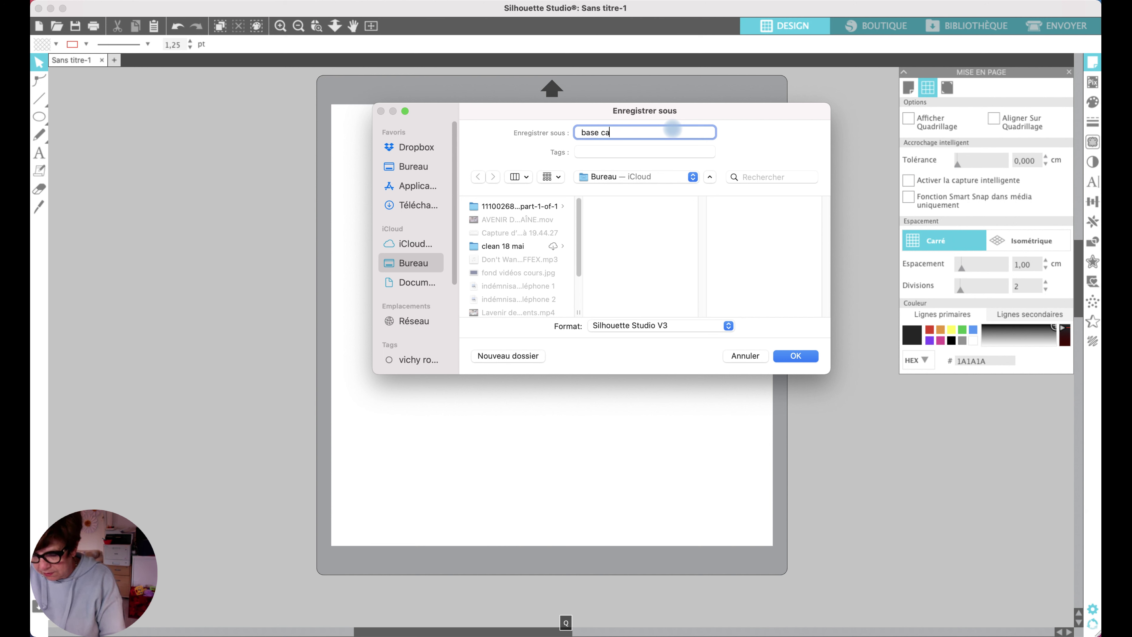
text(rte)
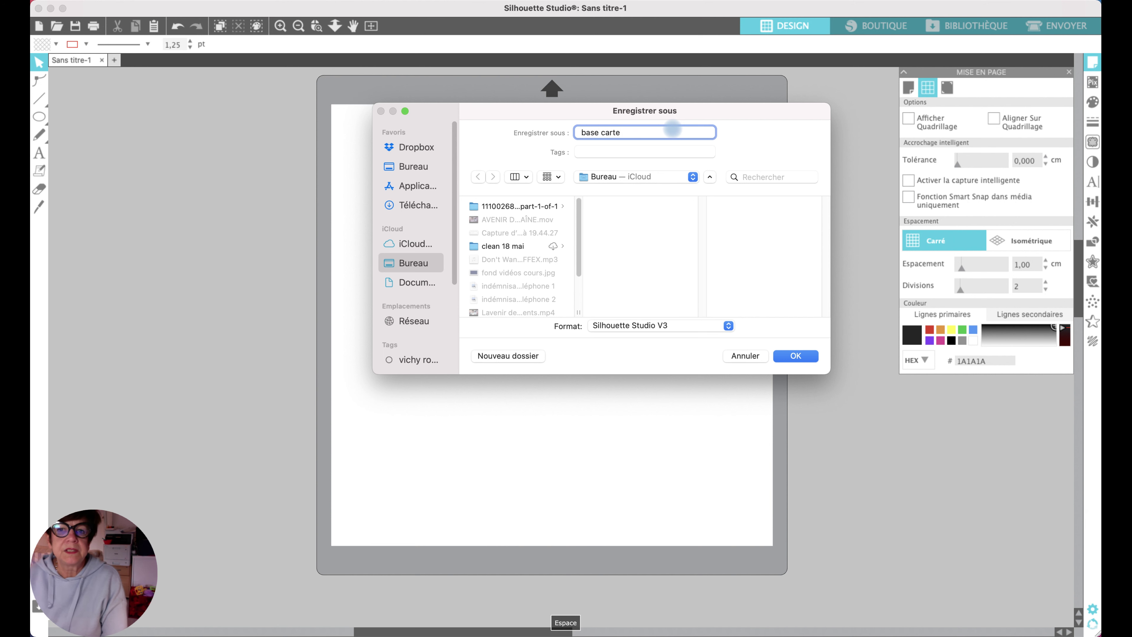
drag(735, 120, 872, 395)
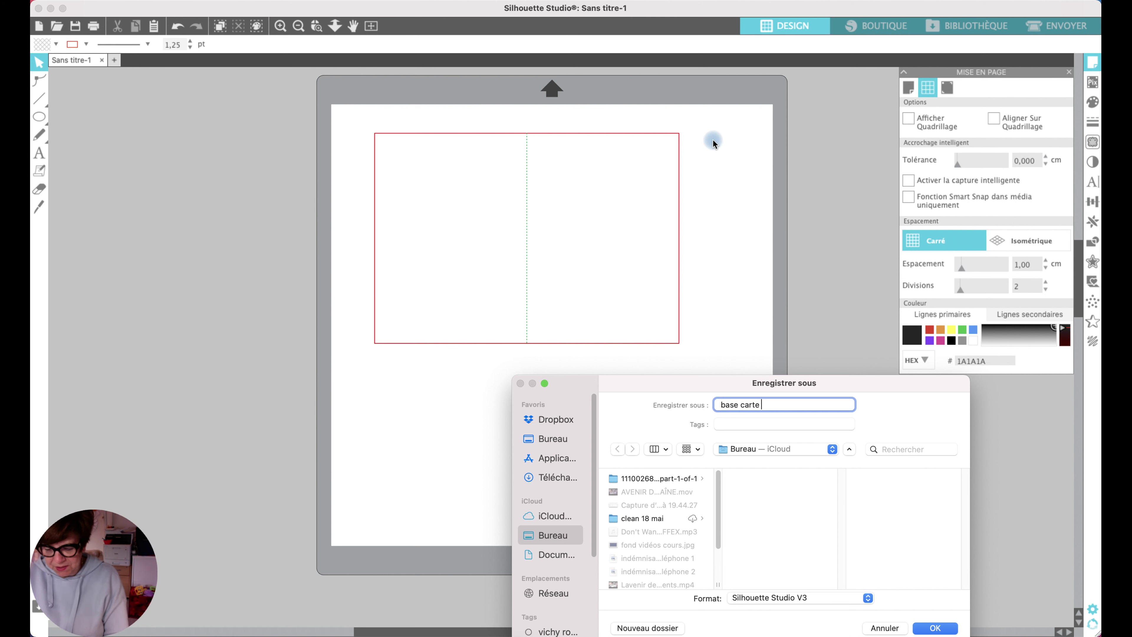
text(2)
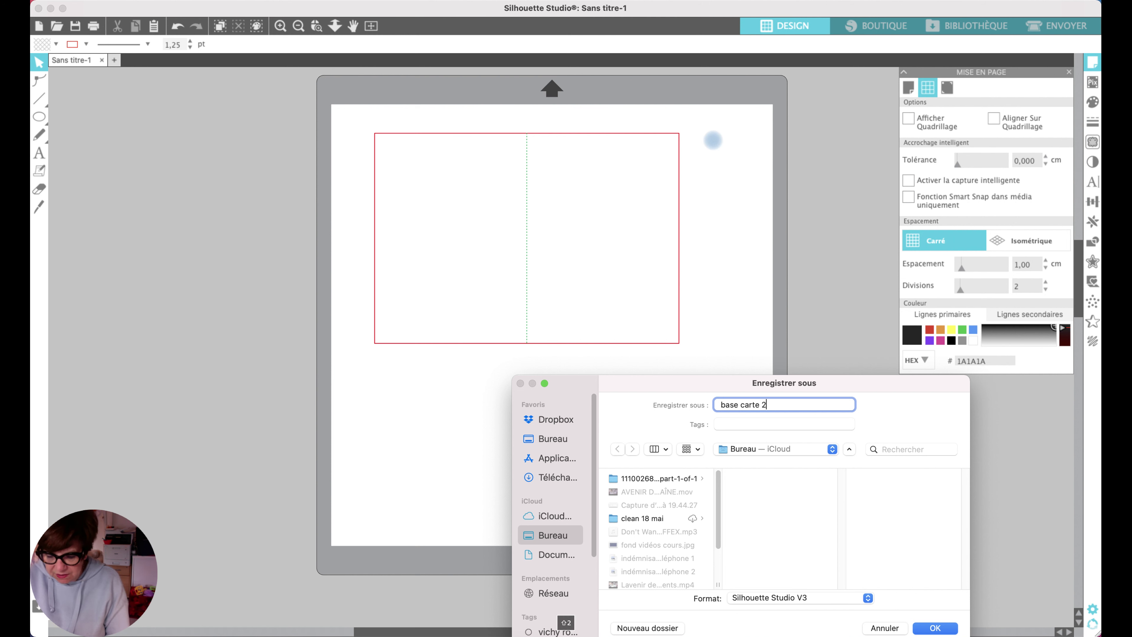
text(1x)
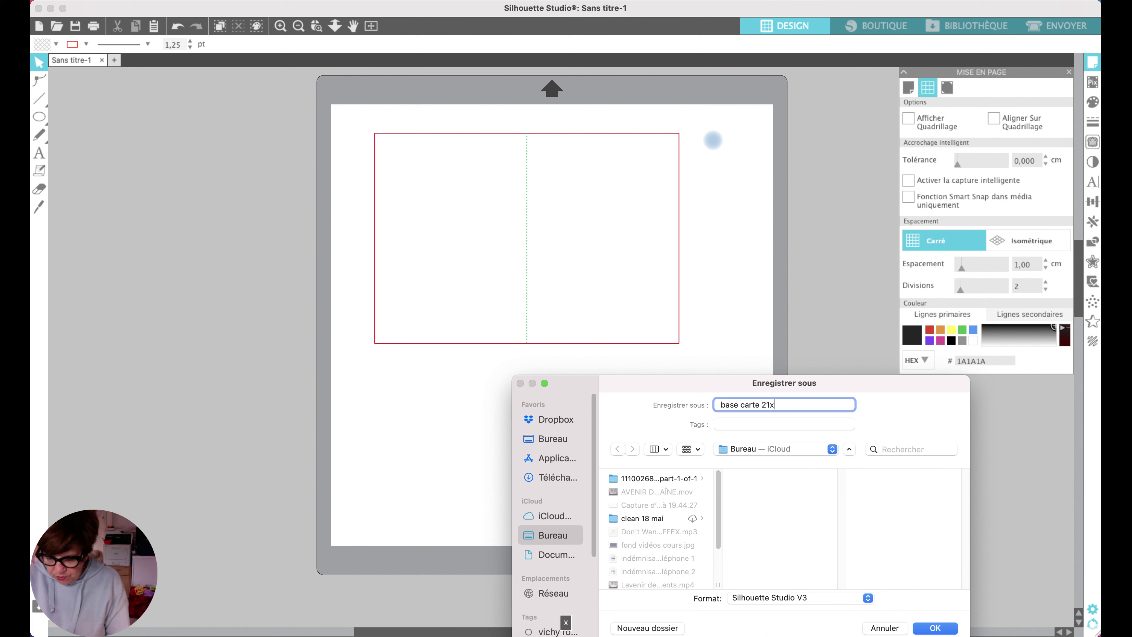
text(14.5)
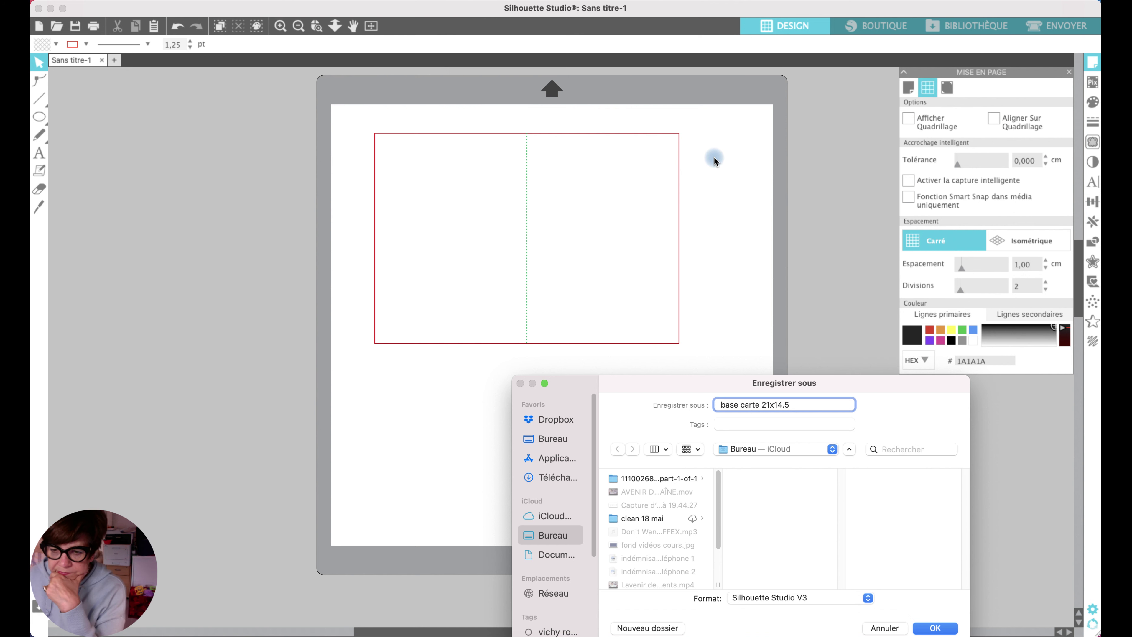
click(934, 627)
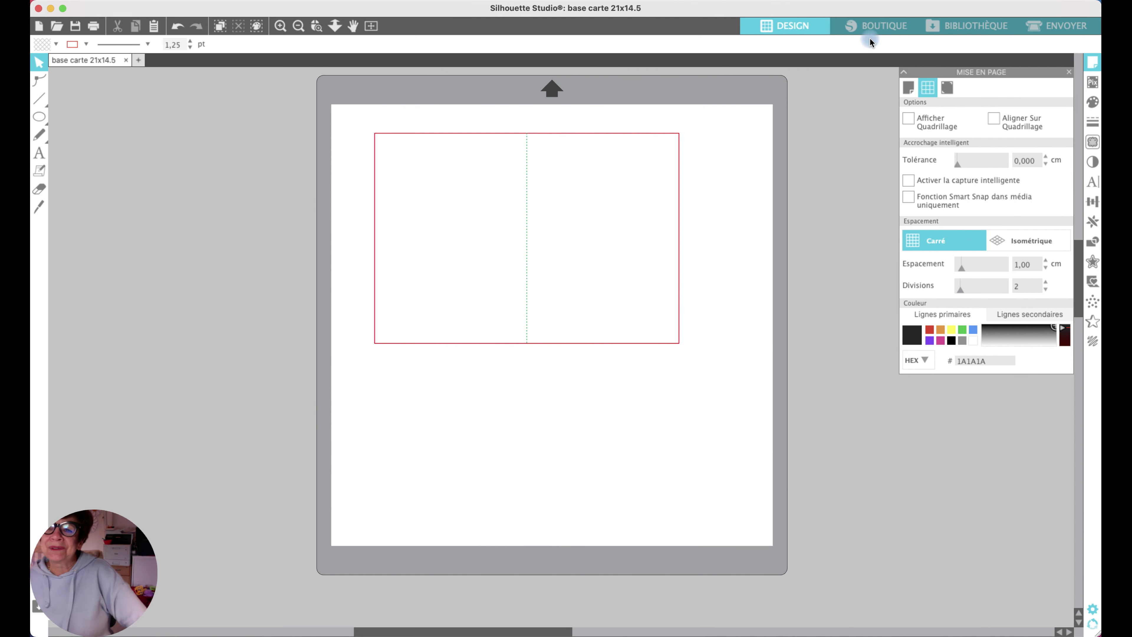
click(953, 2)
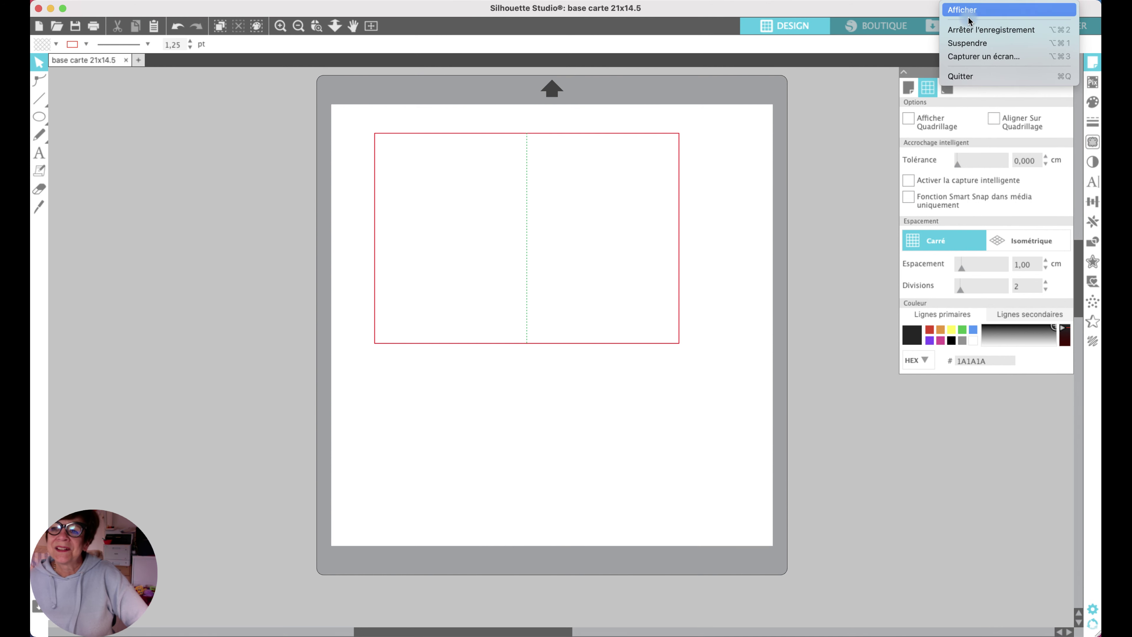